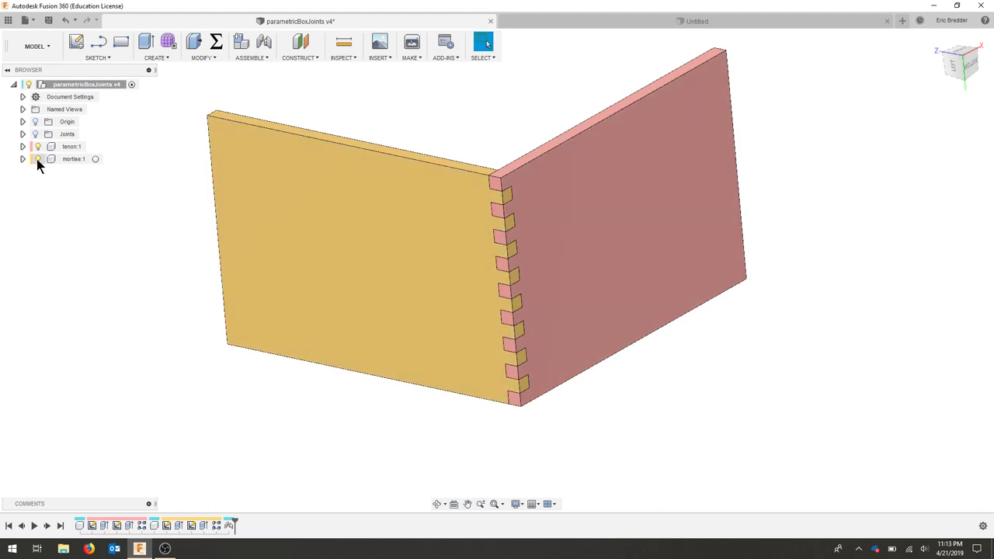
Step: Hide and reshow the mortise and tenon components one at a time to inspect the box joint
left_click(37, 159)
left_click(37, 158)
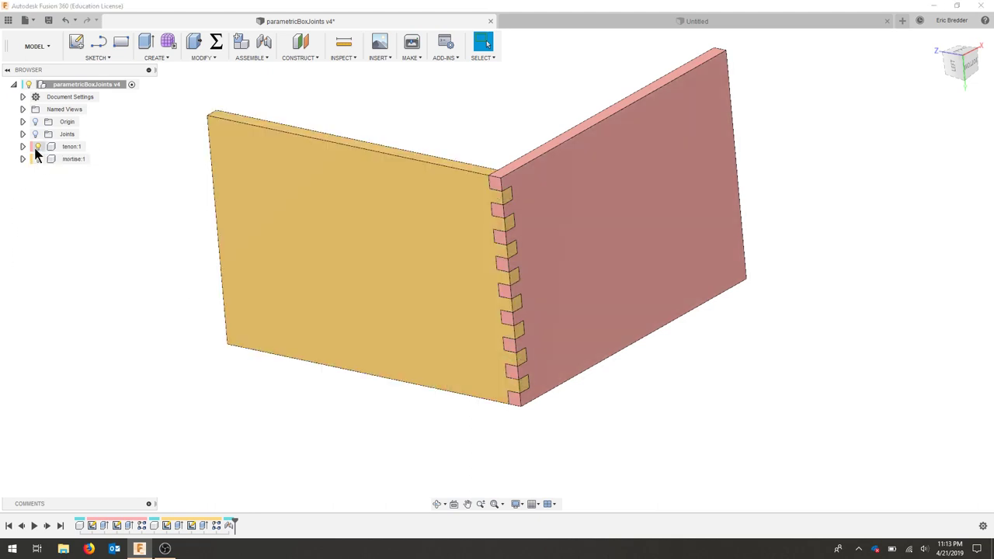
left_click(37, 146)
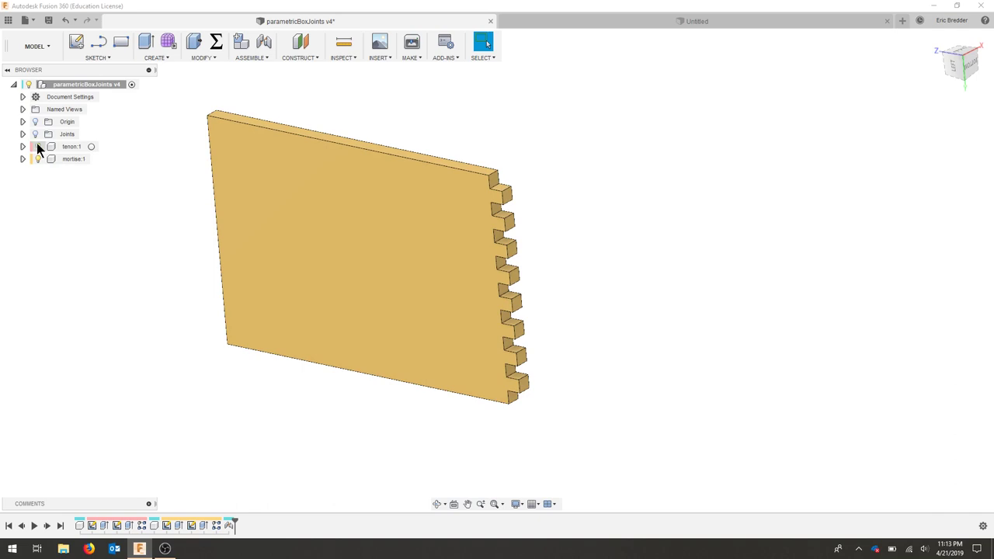
left_click(37, 146)
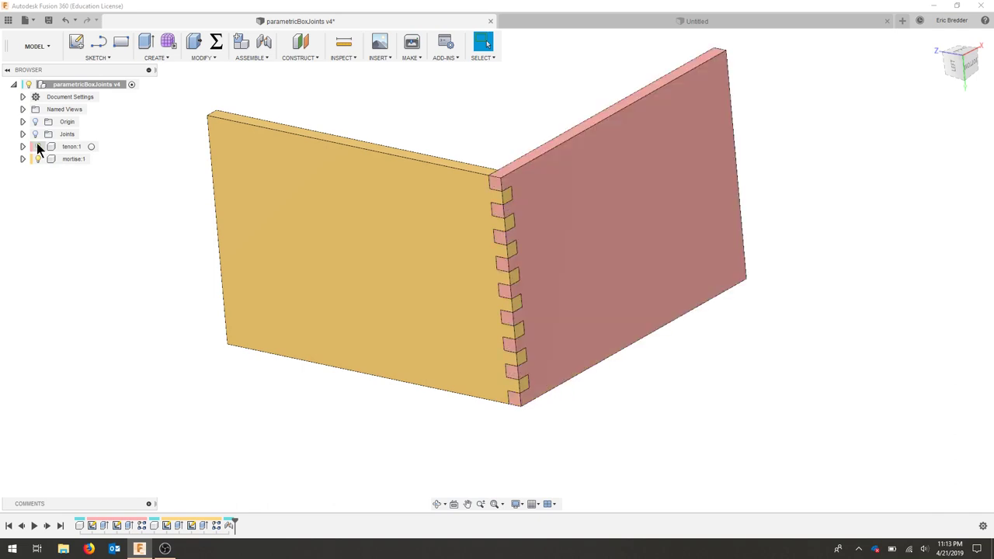
Step: Switch to the untitled design and turn on the layout grid
key("ctrl+Tab")
left_click(534, 504)
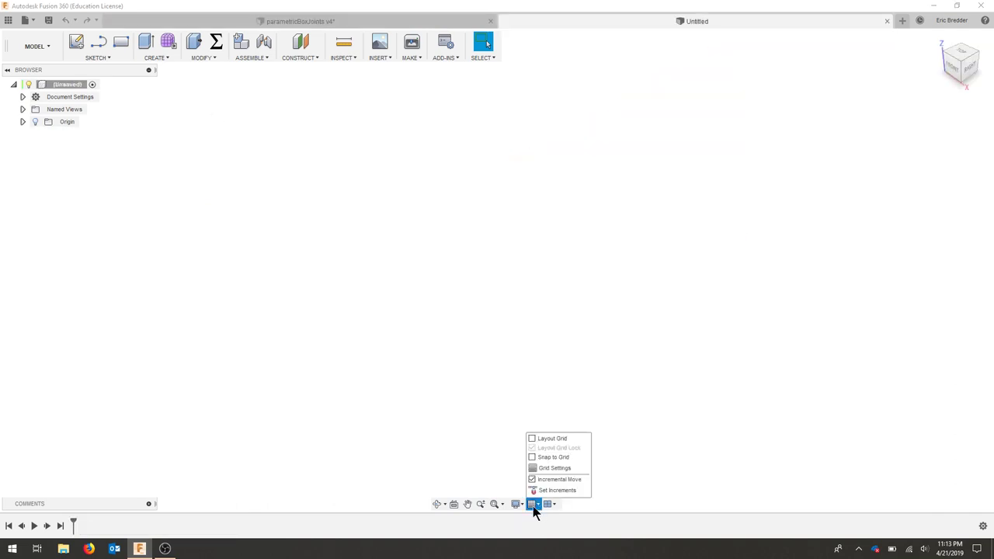
left_click(553, 439)
Step: Create two new empty components under the root of the unsaved design
right_click(69, 89)
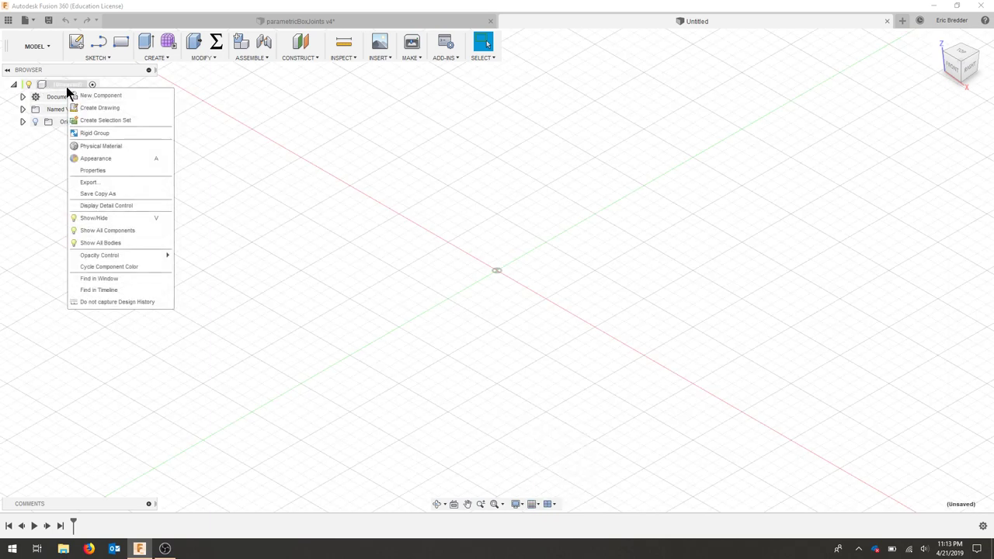
left_click(101, 95)
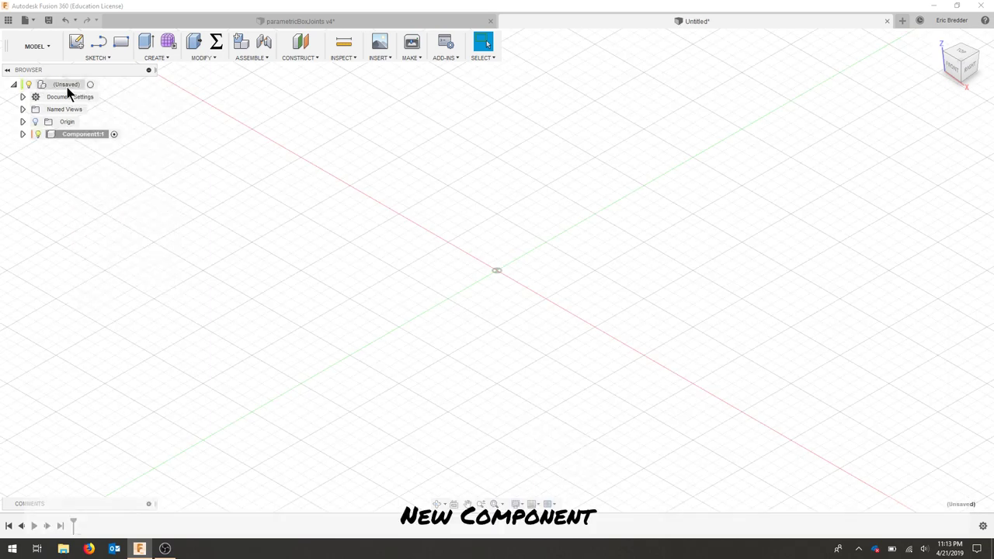
right_click(67, 90)
left_click(99, 109)
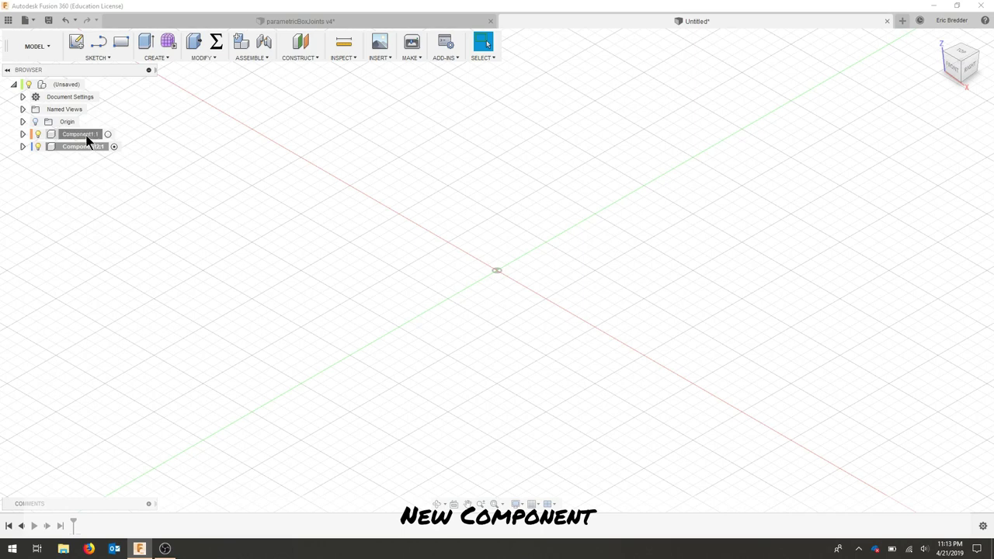
Step: Rename the first component to male and the second component to female
left_click(91, 136)
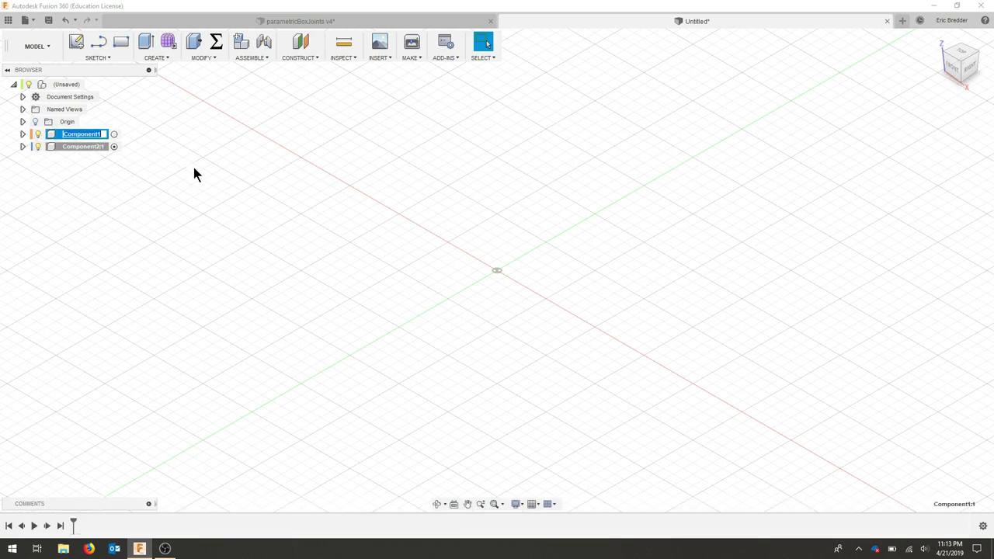
type("male")
left_click(93, 147)
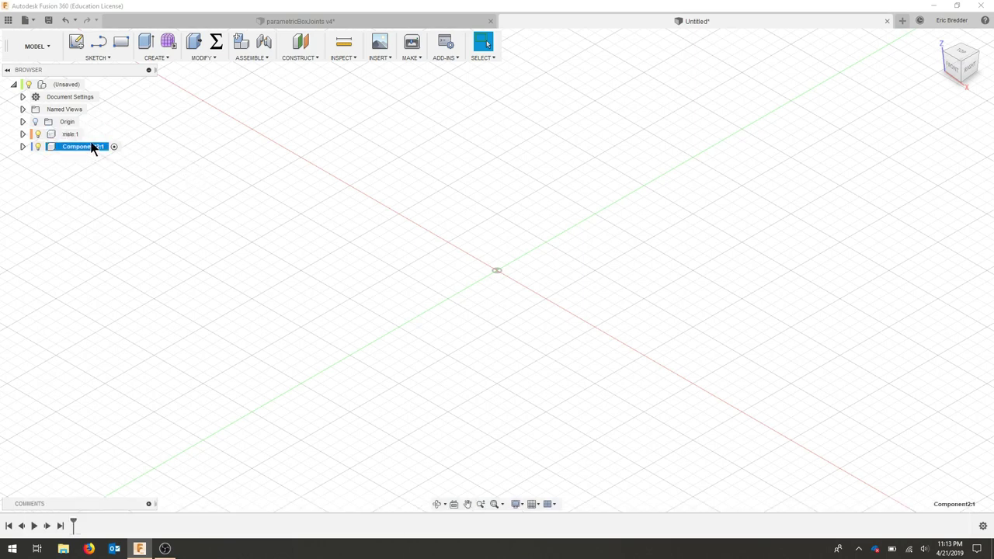
left_click(92, 146)
type("female")
key("Return")
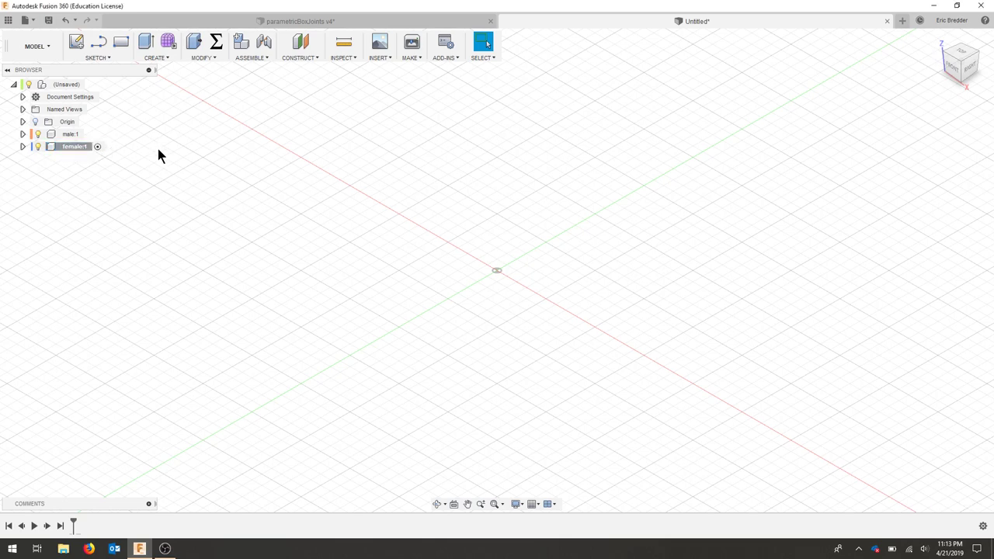
Step: In the activated male component, sketch a rectangle 8 in wide and 6 in high from the origin on the horizontal plane
key("Up")
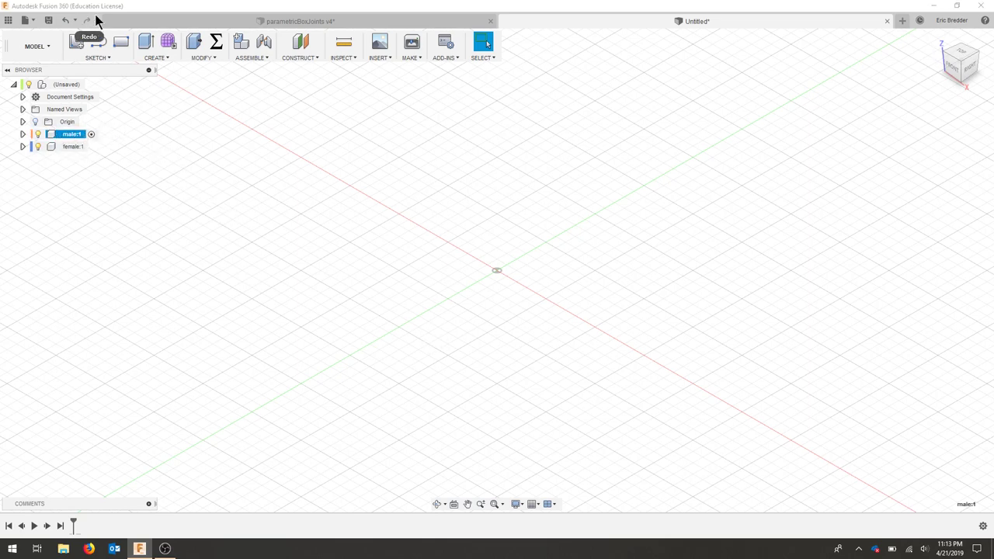
key("r")
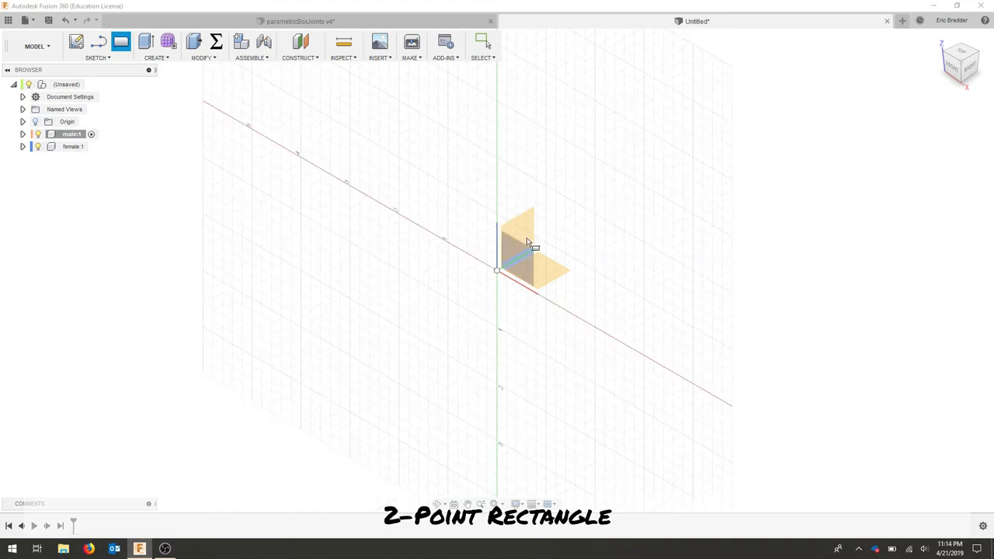
left_click(545, 281)
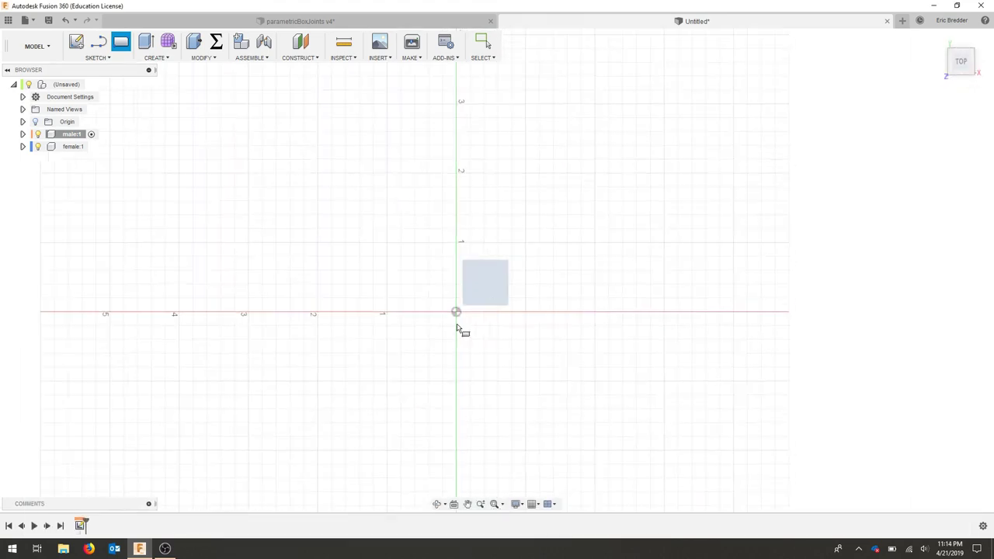
left_click(455, 313)
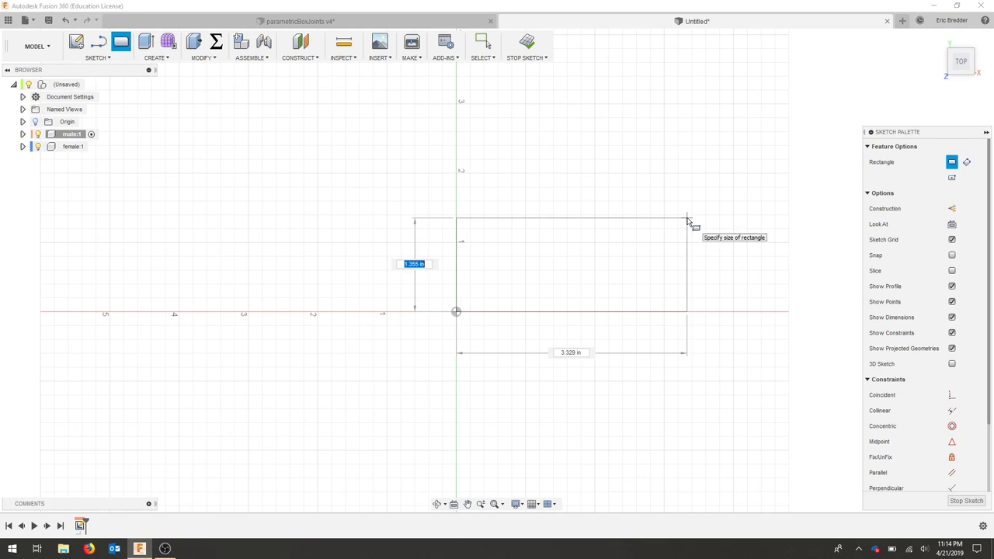
type("6")
key("Tab")
type("8")
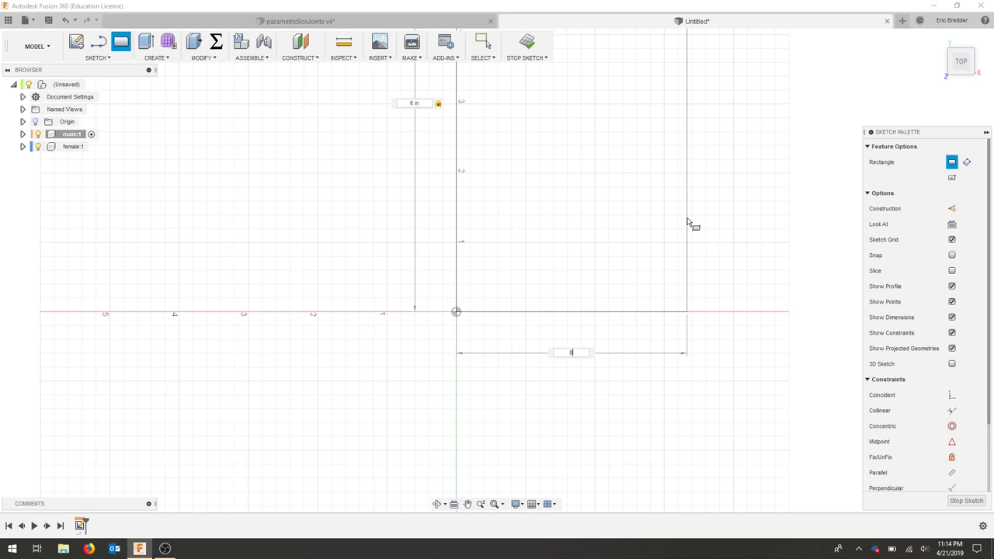
key("Tab")
key("Return")
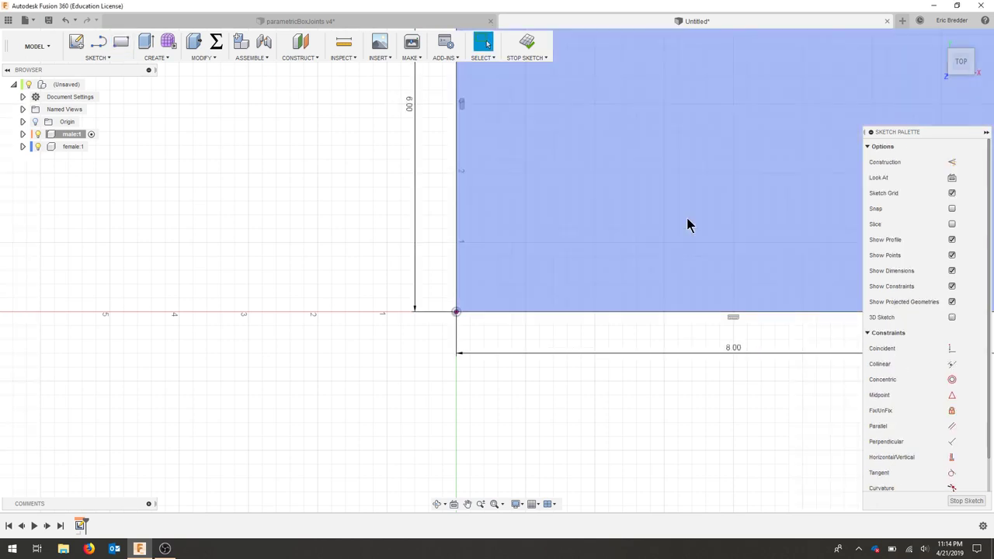
Step: Extrude the rectangle profile 0.25 in as a new body
key("e")
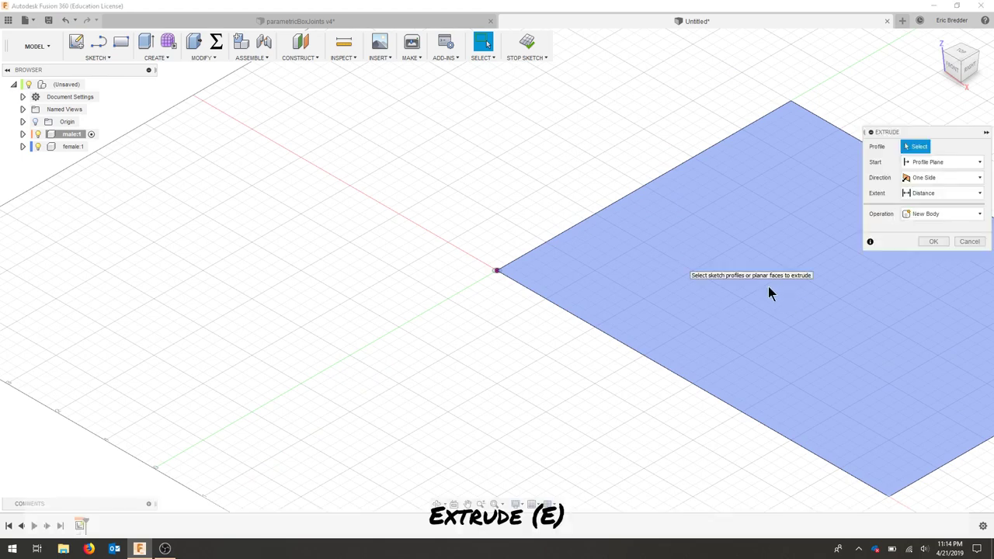
left_click(764, 286)
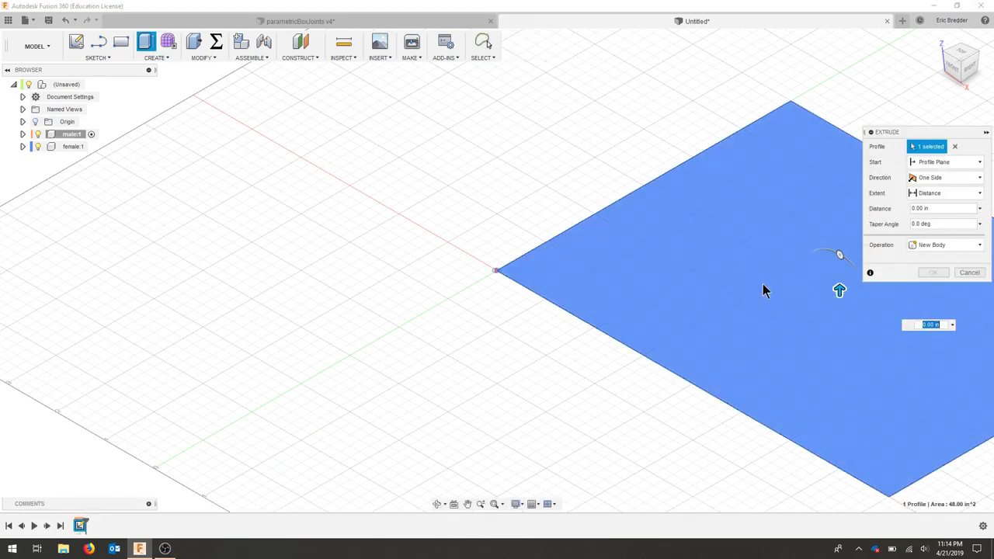
type(".125")
key("Return")
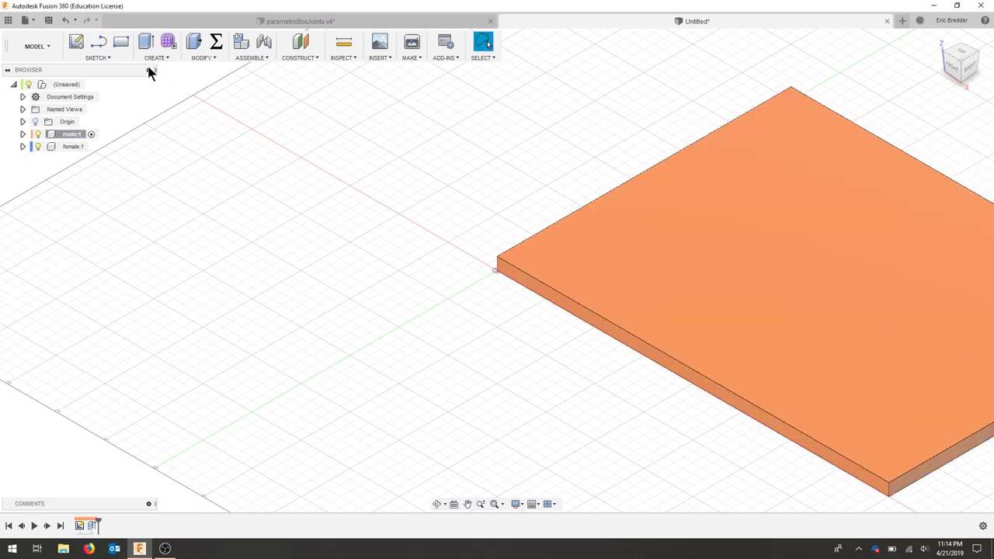
Step: Add a user parameter named width in inches with the expression 6
left_click(220, 47)
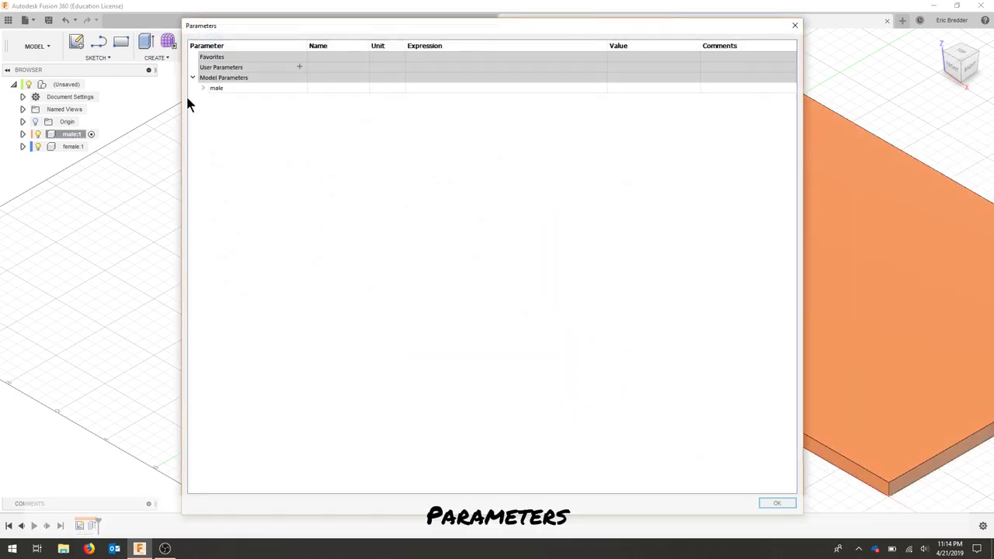
left_click(300, 67)
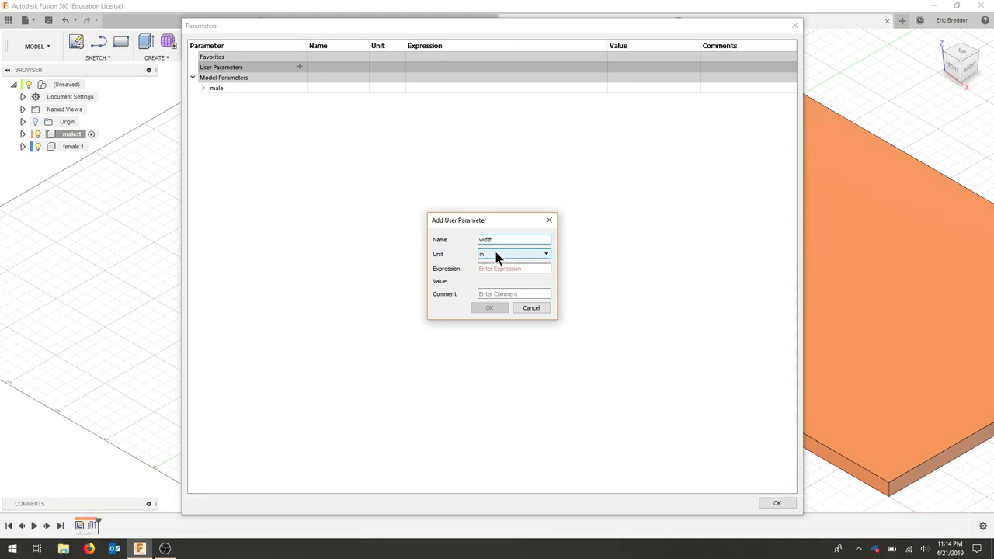
key("Tab")
key("Tab")
type("6")
left_click(502, 308)
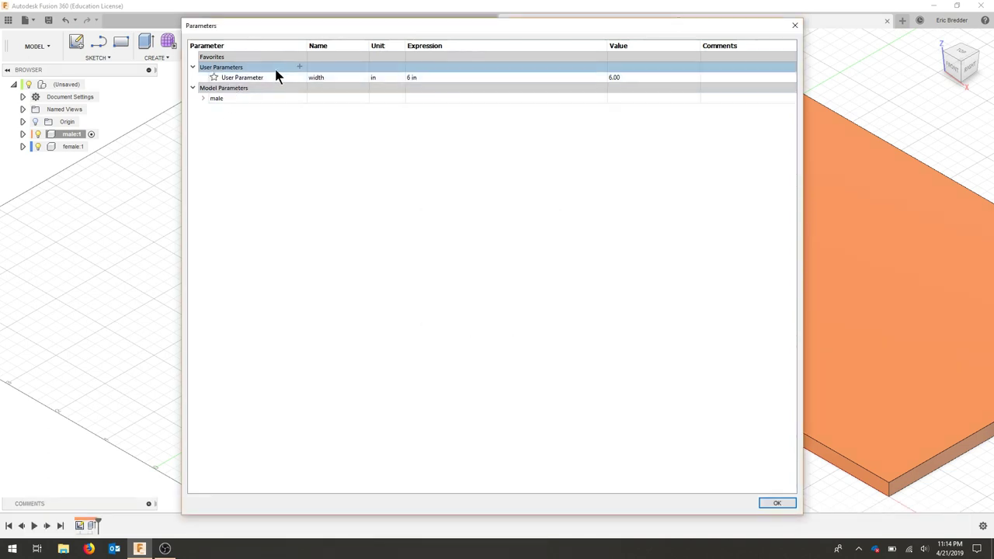
Step: Add a user parameter named length in inches with the expression 8
left_click(299, 67)
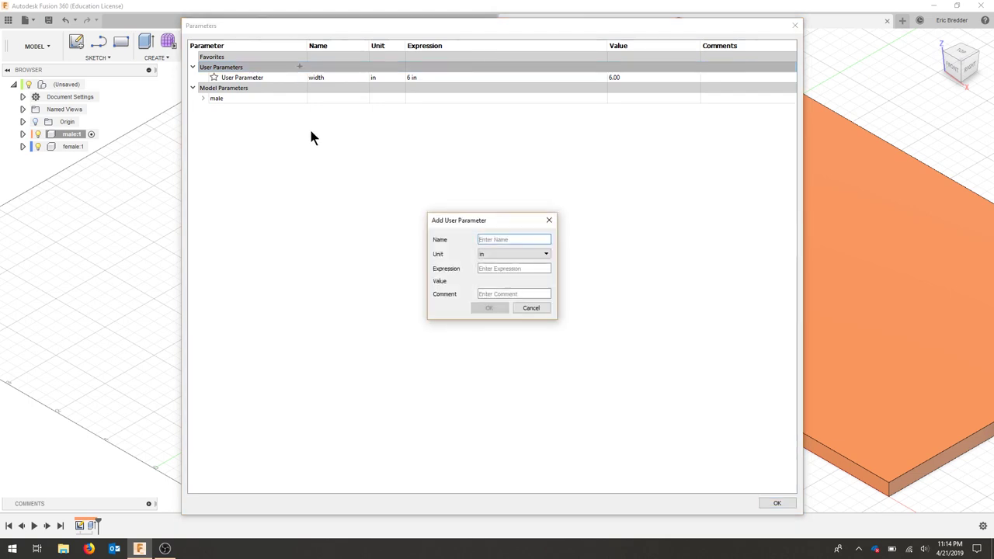
type("l")
key("Tab")
key("Tab")
type("8")
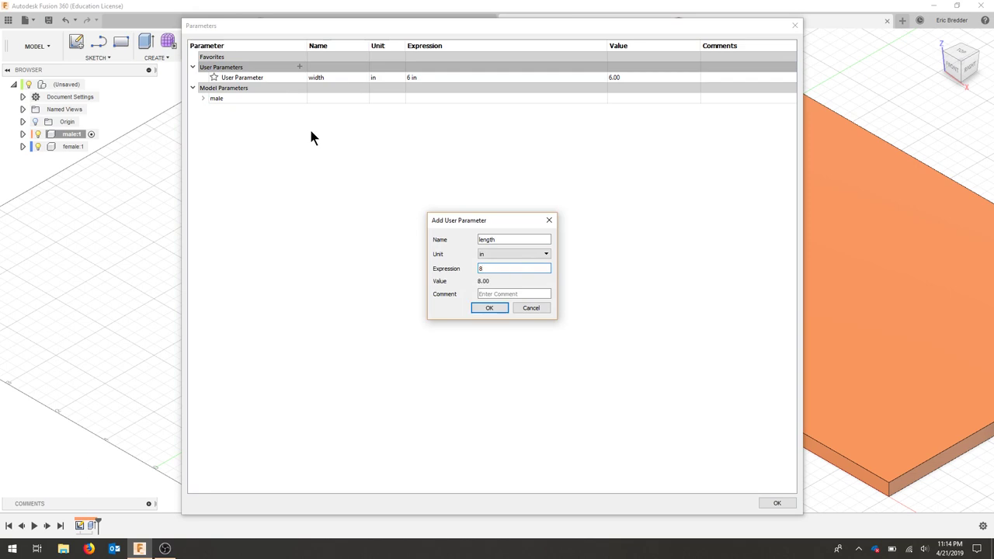
left_click(497, 308)
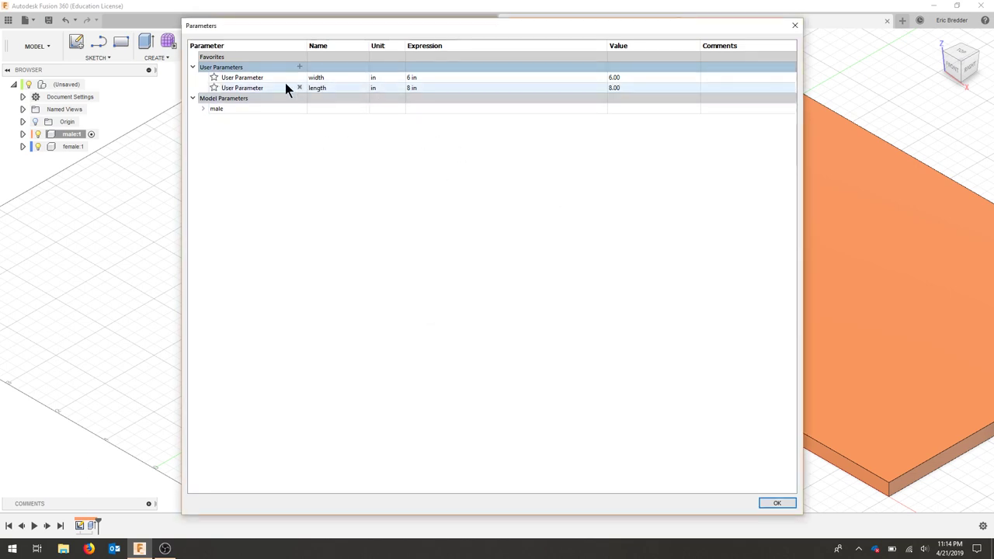
Step: Add a user parameter named thick in inches with the expression .25
left_click(300, 66)
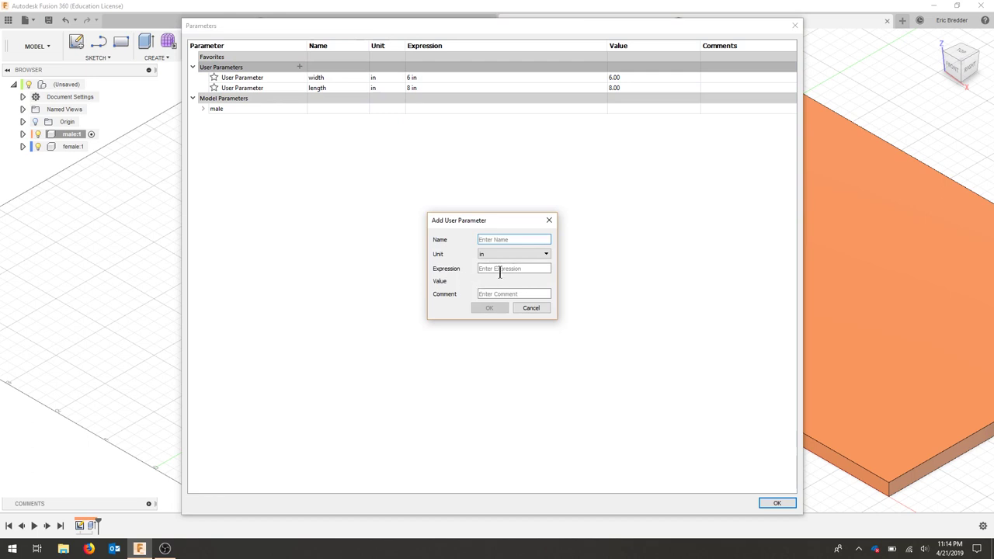
type("thick")
key("Tab")
key("Tab")
type(".2")
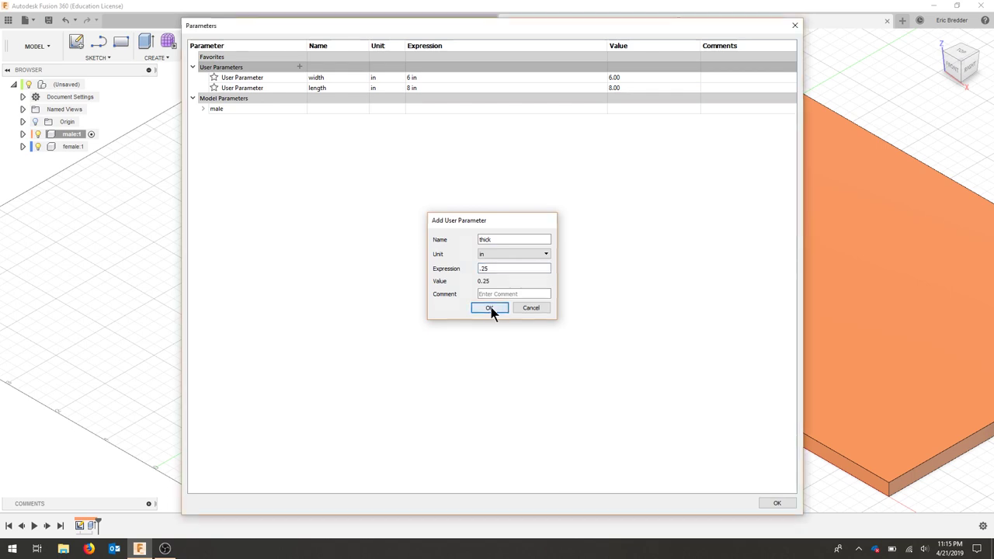
left_click(489, 308)
Step: Link the male component's Sketch1 dimensions to user parameters, setting d1 to length and d2 to width
left_click(202, 119)
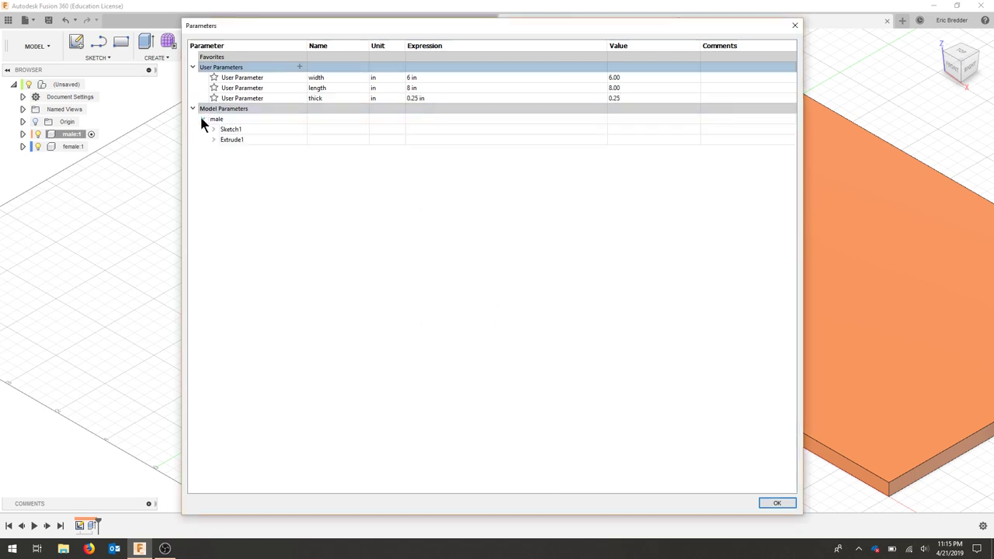
left_click(213, 129)
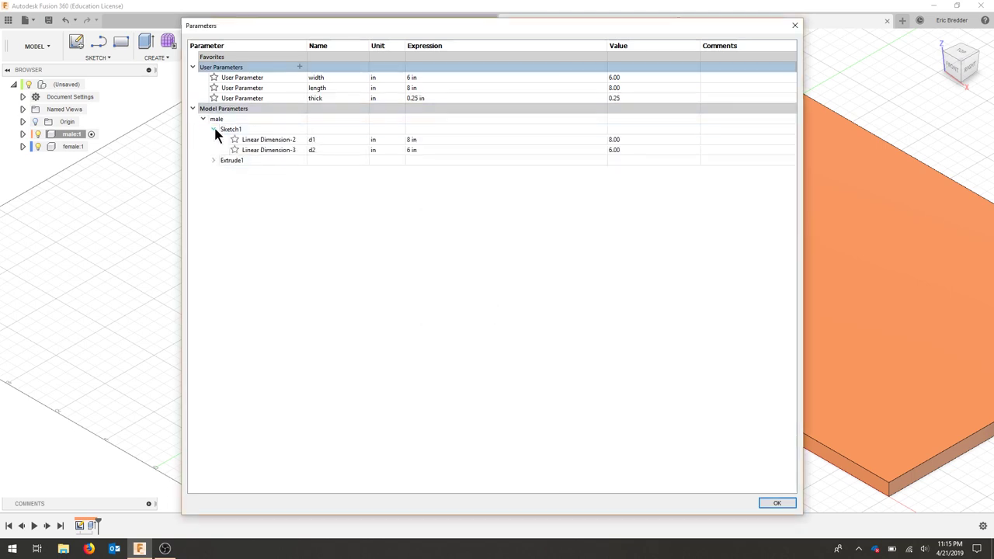
left_click(425, 140)
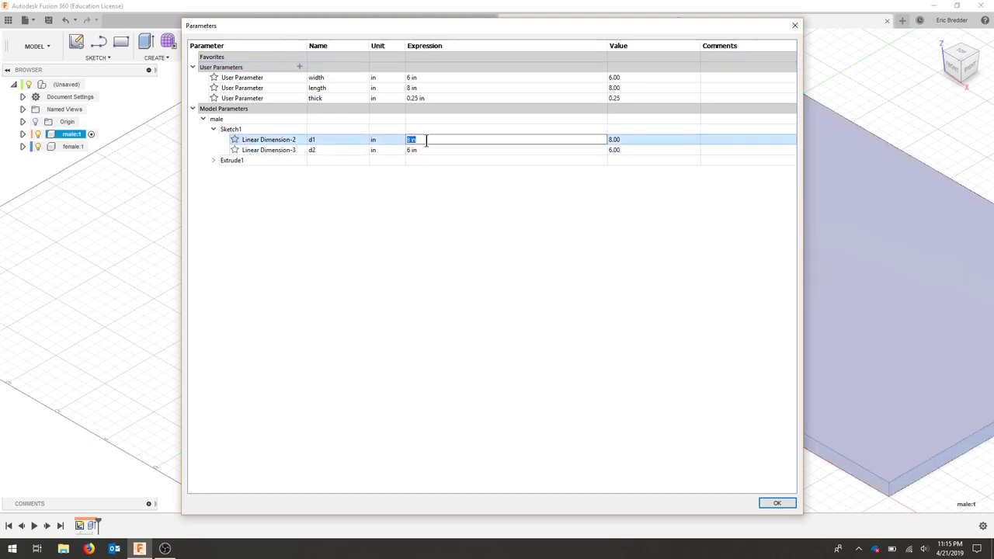
type("length")
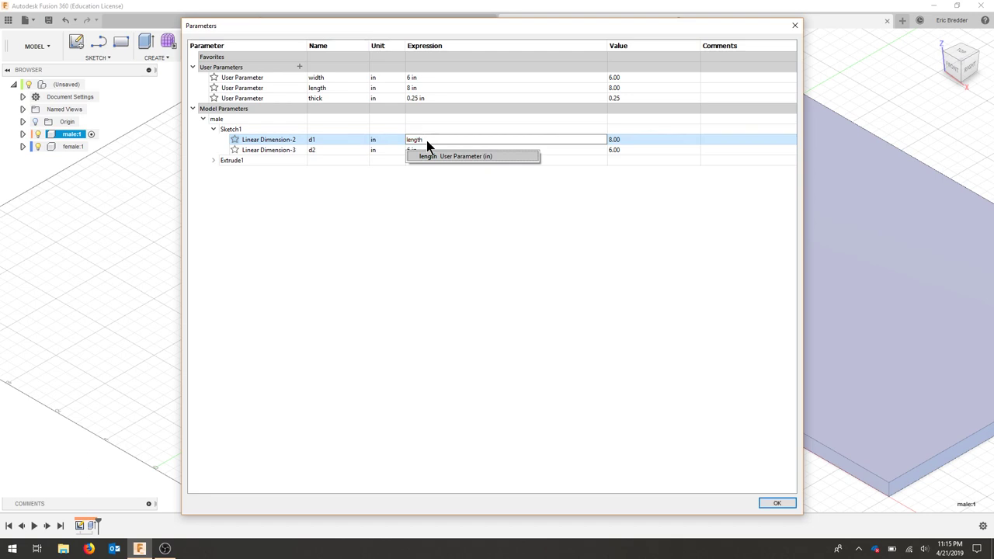
key("Return")
left_click(429, 150)
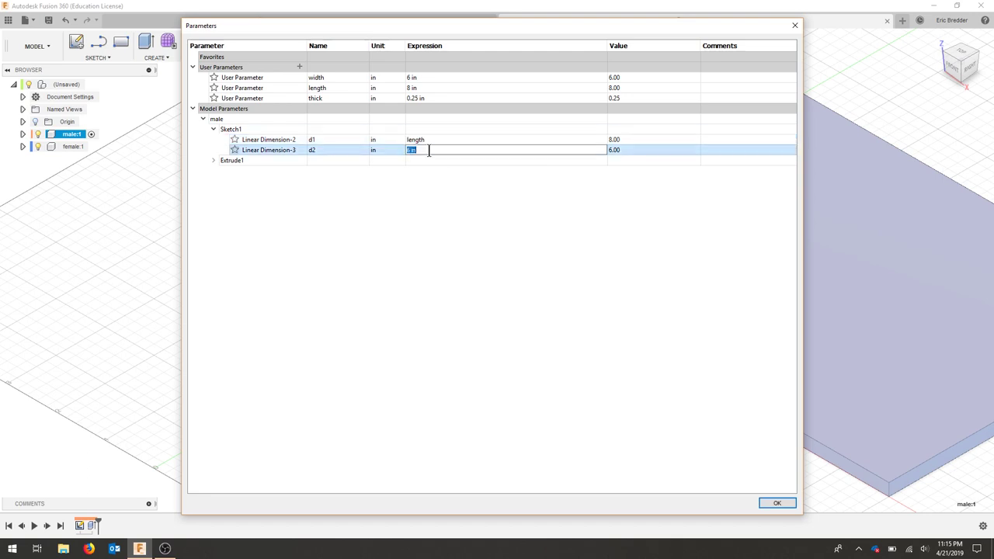
type("width")
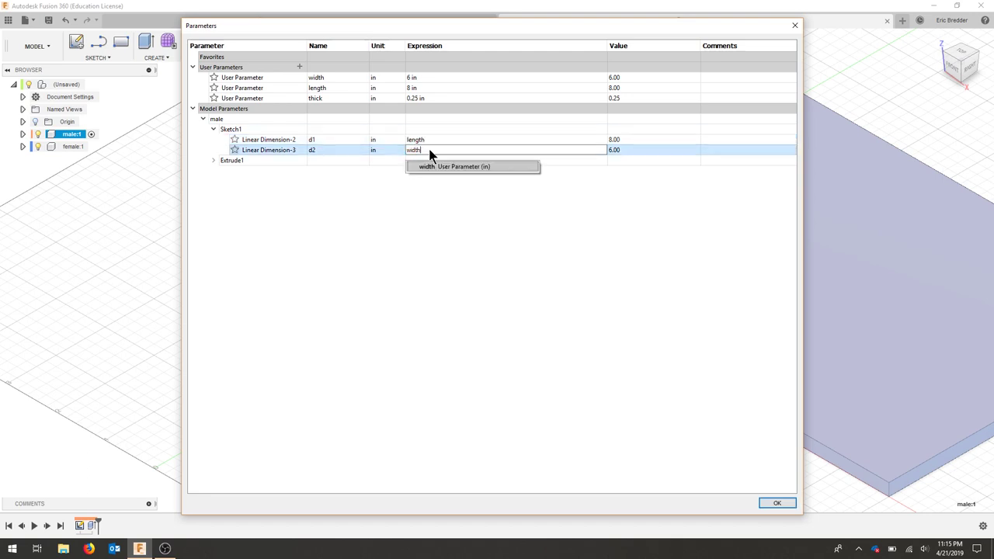
key("Return")
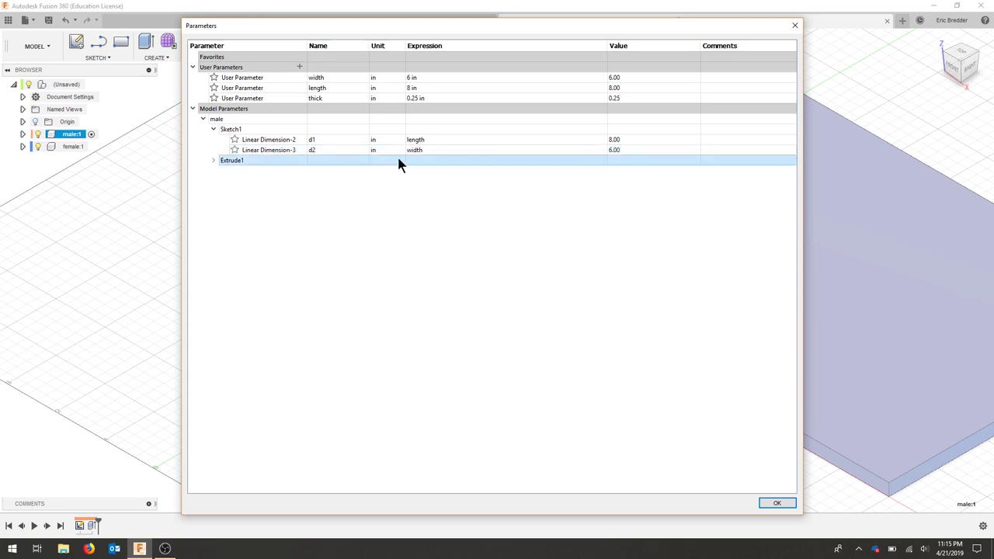
Step: Link the male component's Extrude1 distance d3 to the thick parameter and close the parameters
left_click(213, 160)
left_click(439, 170)
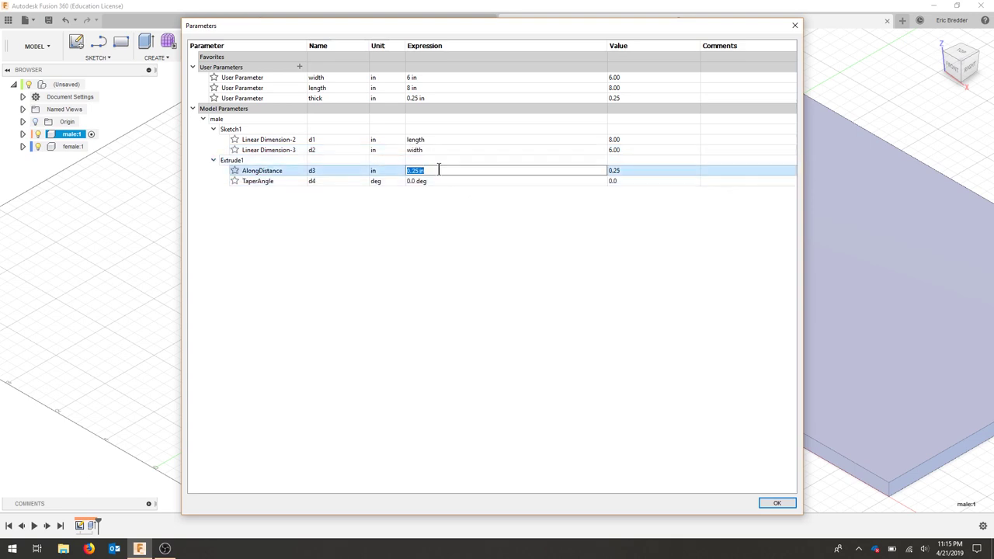
type("thick")
key("Return")
key("Return")
left_click(777, 503)
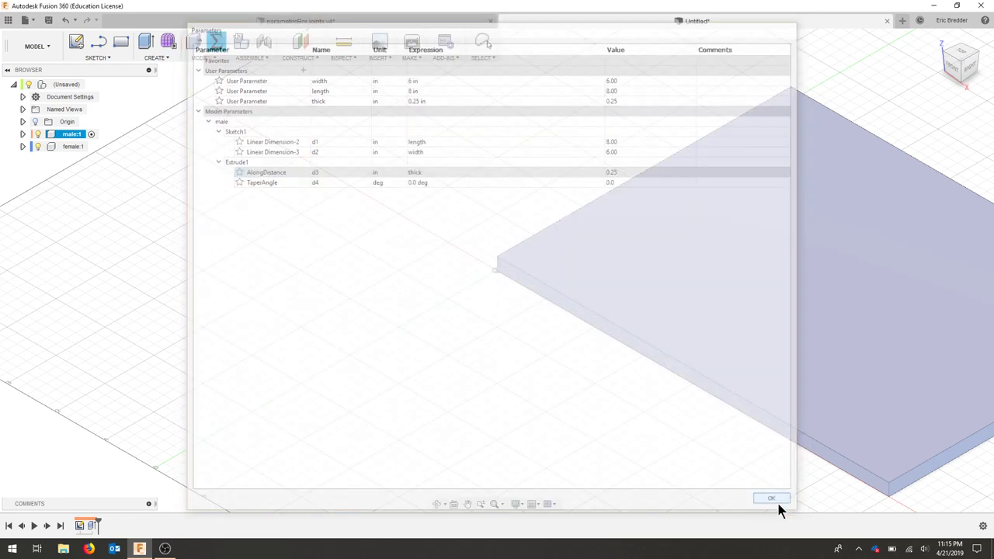
Step: Sketch a two-point rectangle about 0.35 by 0.57 in on the plate's top face, starting on its short edge just above the origin
middle_click_drag(751, 300, 753, 328, "shift")
mouse_move(746, 294)
middle_mouse_down("shift")
mouse_move(755, 248)
mouse_move(748, 278)
middle_mouse_up("shift")
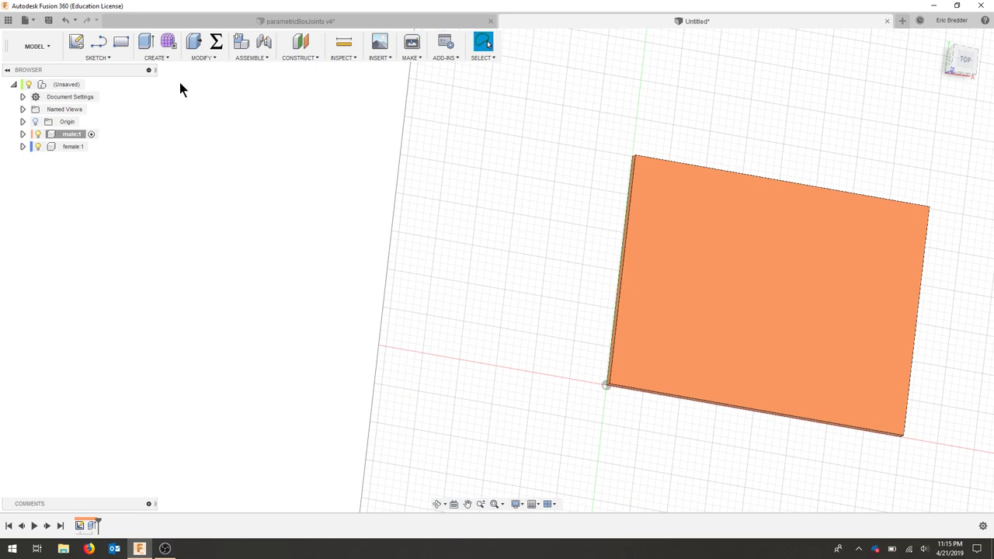
left_click(121, 41)
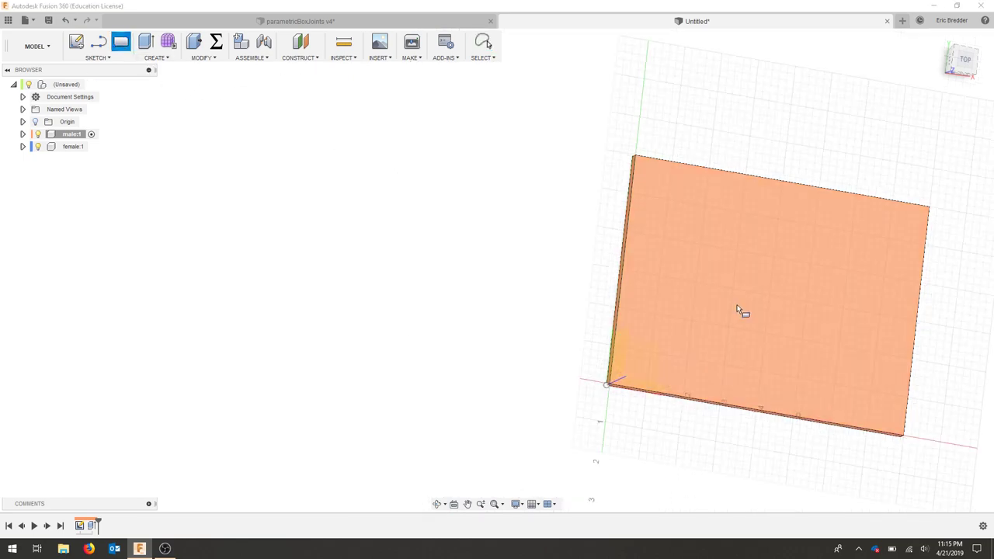
left_click(730, 289)
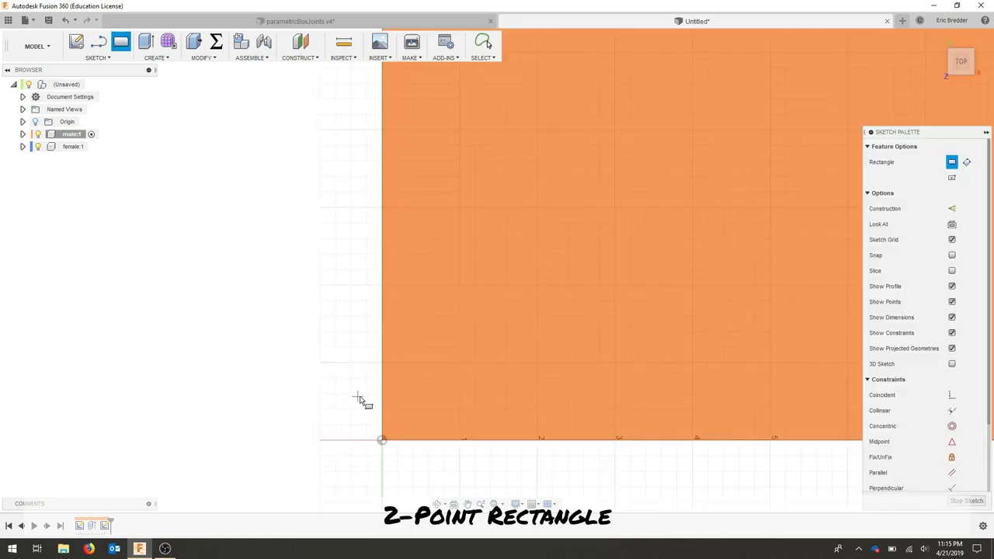
left_click(382, 396)
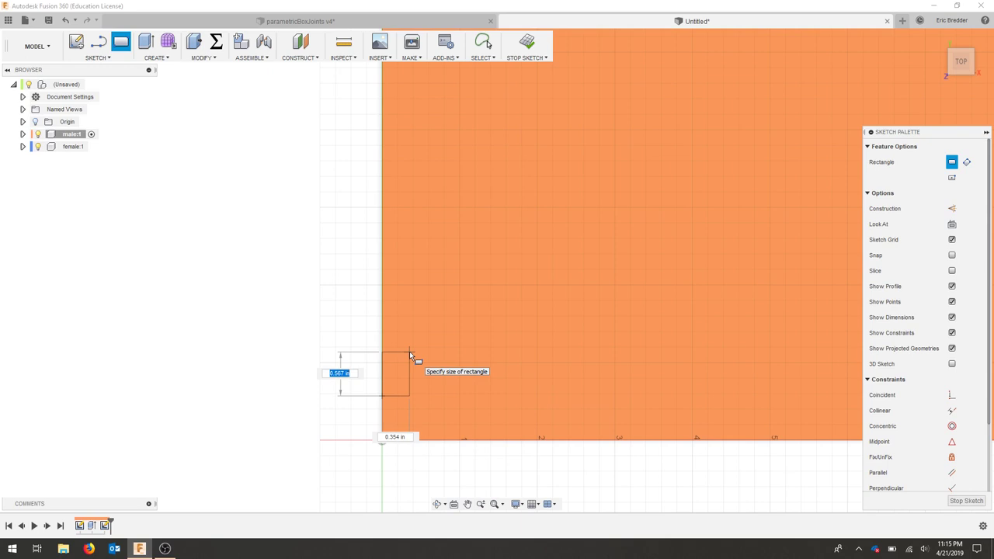
left_click(409, 351)
Step: Dimension the rectangle's horizontal width and link it to the user parameter thick
key("d")
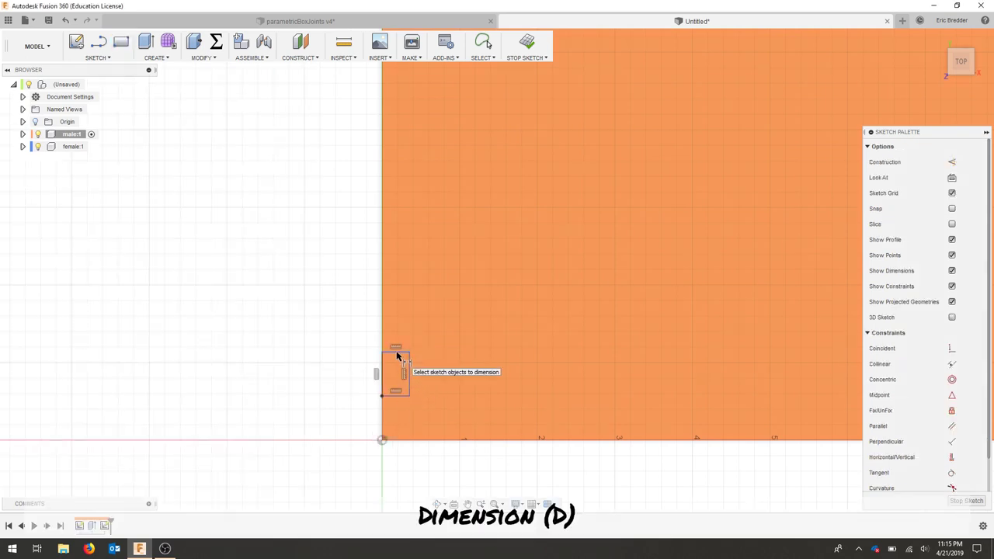
left_click(397, 353)
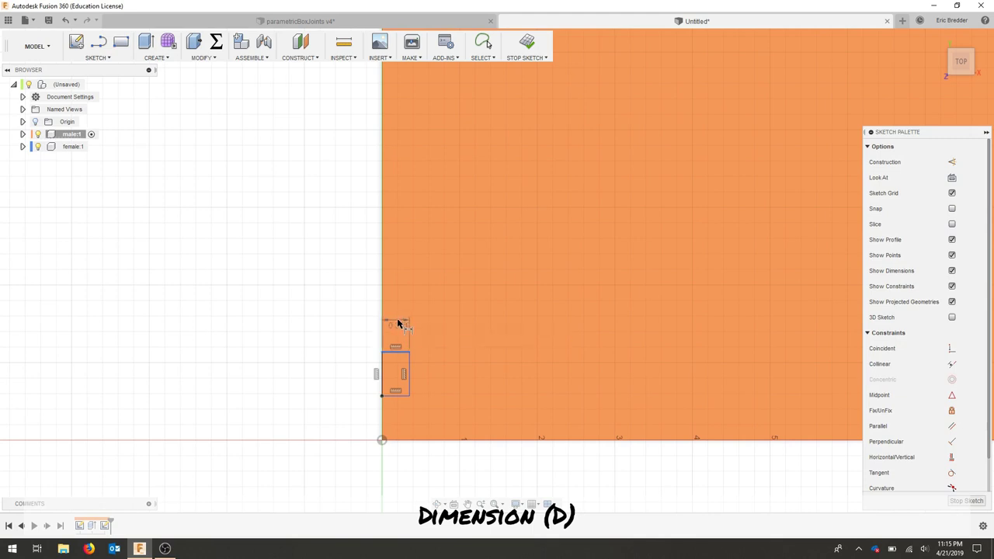
left_click(399, 325)
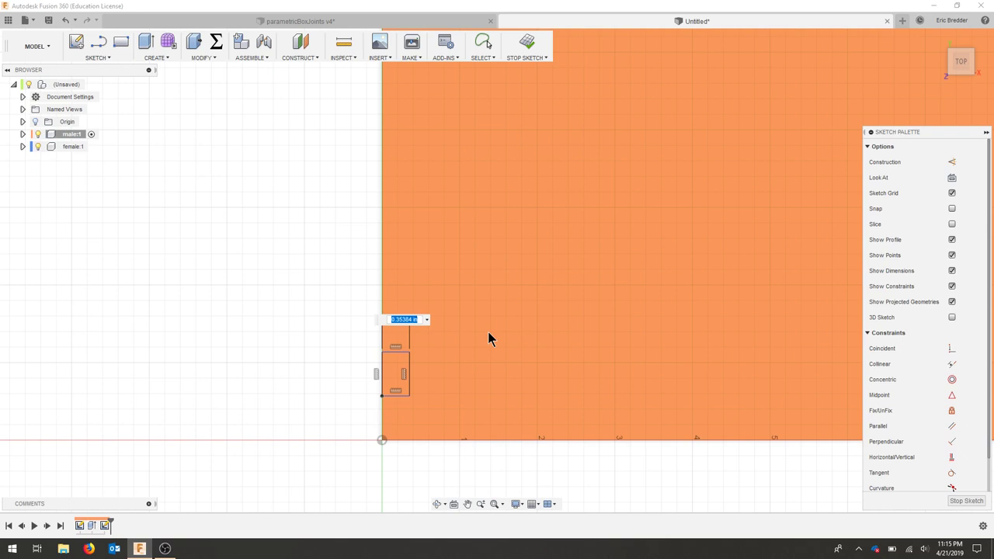
type("thick")
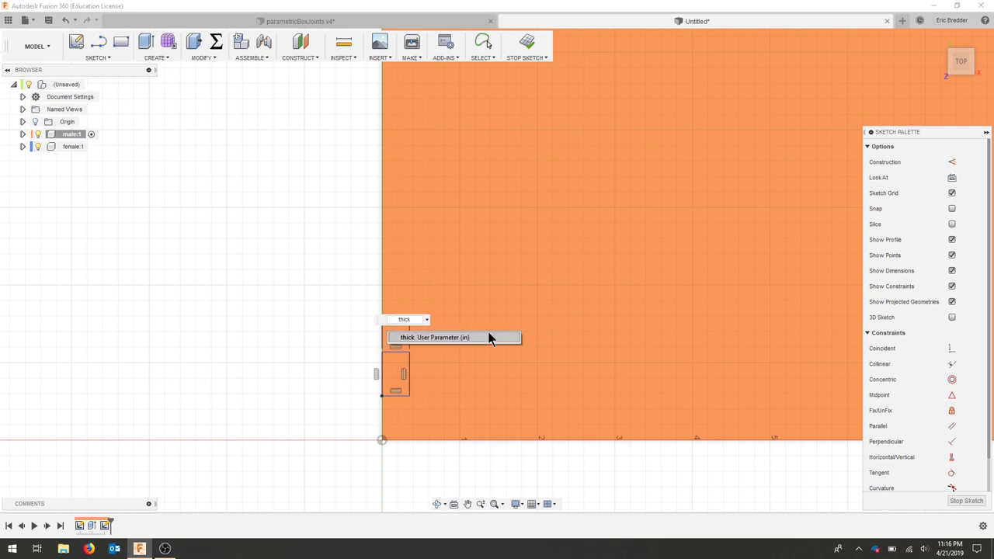
left_click(489, 337)
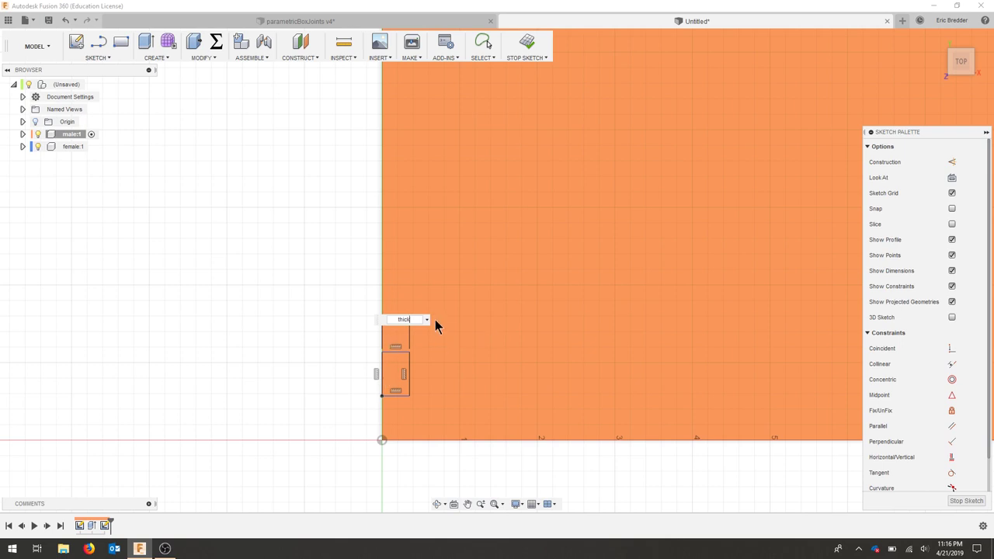
key("Return")
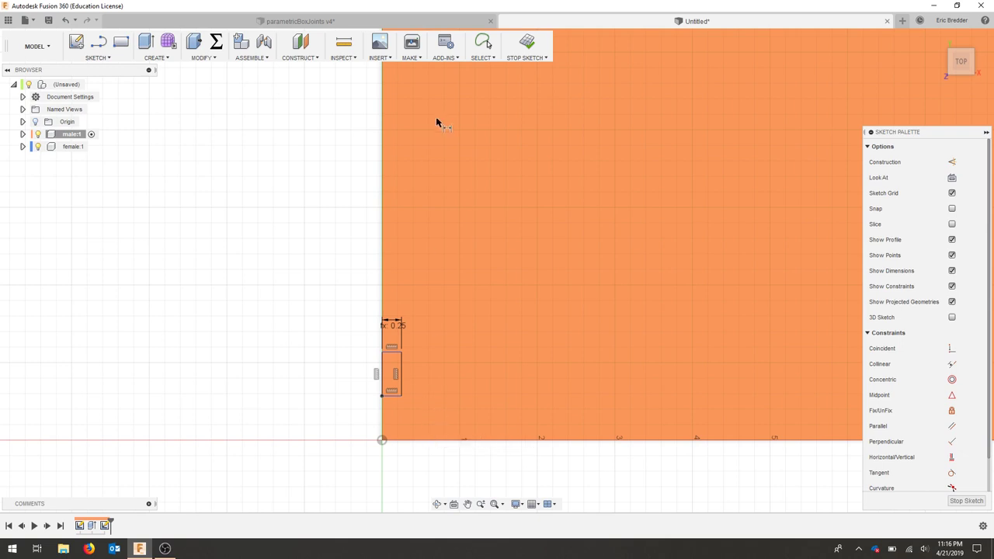
Step: Dimension the rectangle's height as drawn, set its distance from the origin equal to that height dimension, and finish the sketch
scroll(431, 361, "down", 2)
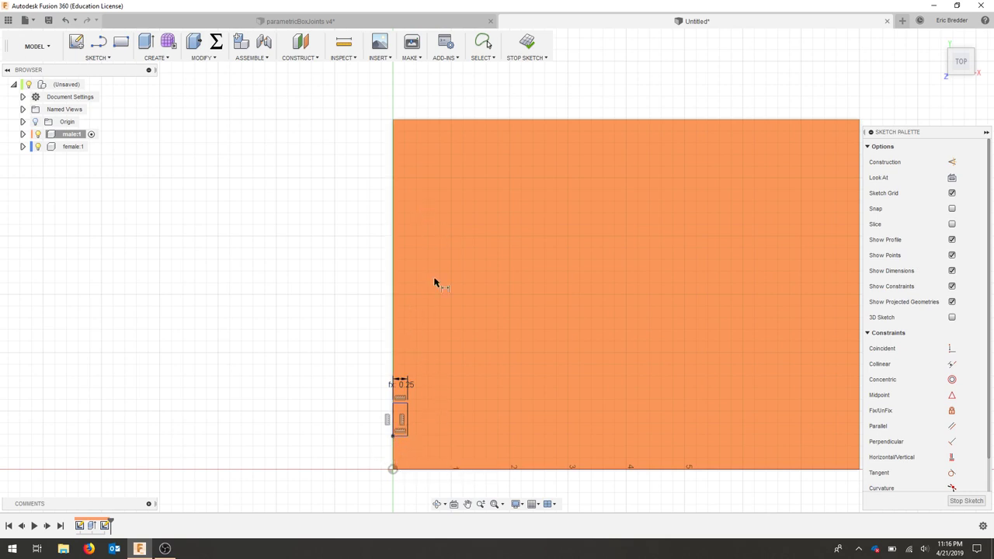
left_click(407, 419)
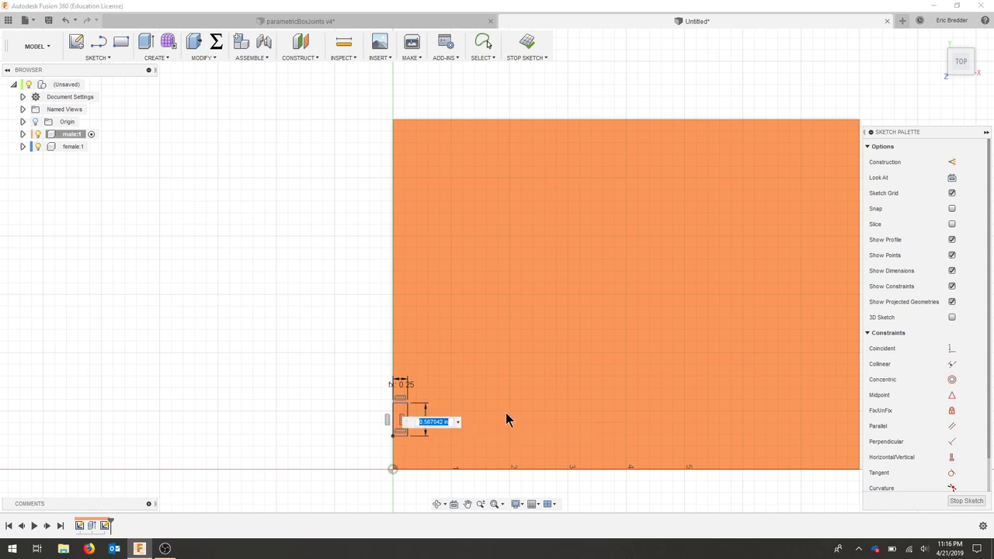
key("Return")
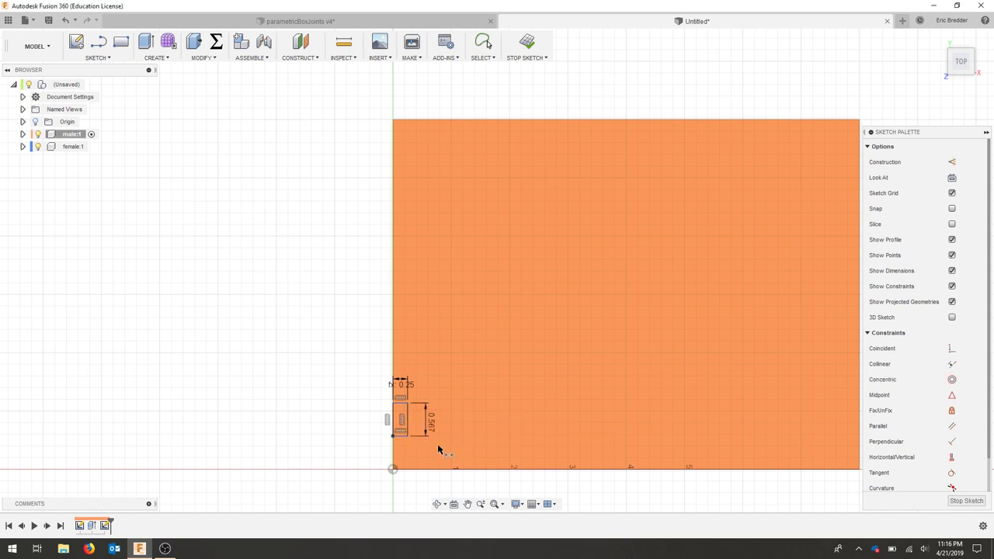
left_click(390, 453)
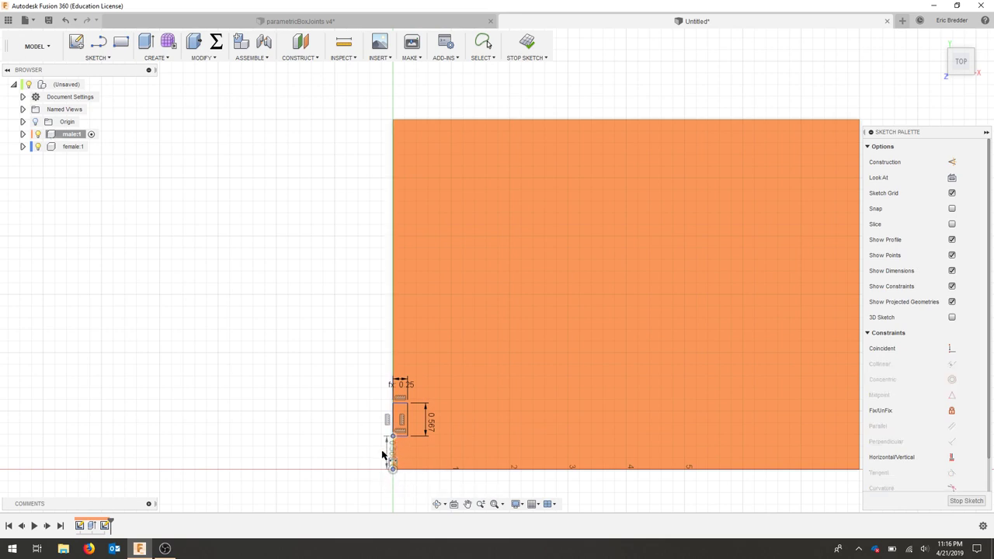
key("d")
left_click(374, 452)
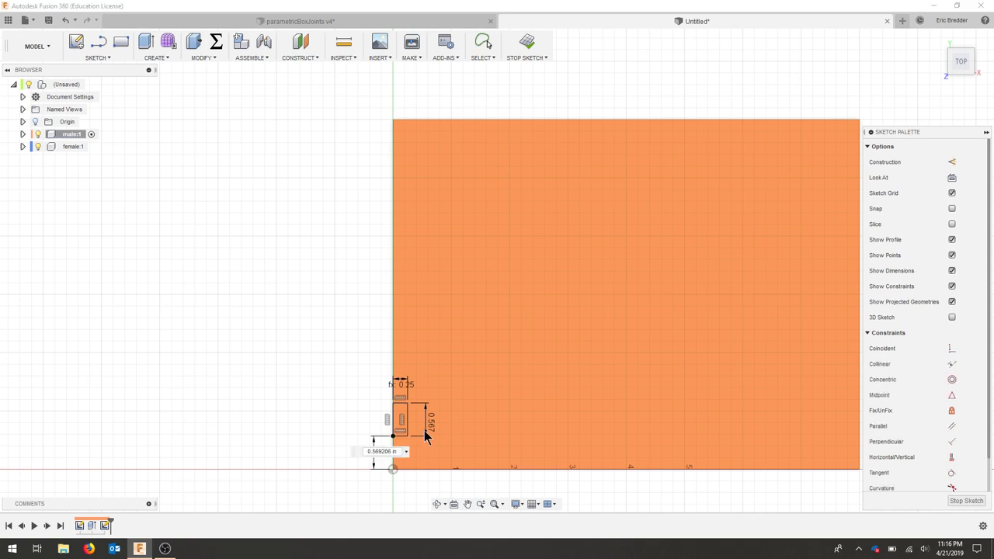
key("Return")
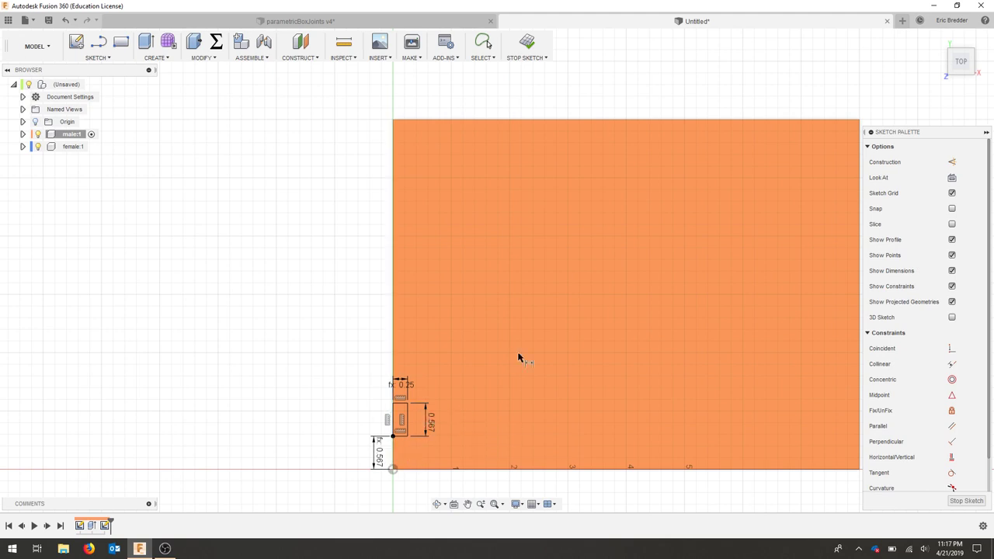
left_click(526, 42)
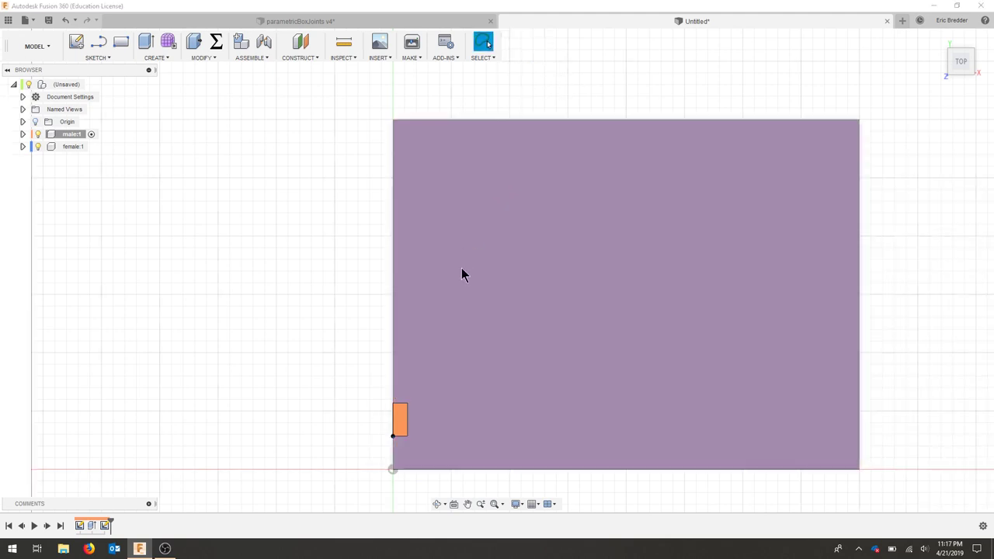
Step: Extrude the small rectangle as a cut through the plate with extent All and the direction flipped
key("e")
left_click(394, 437)
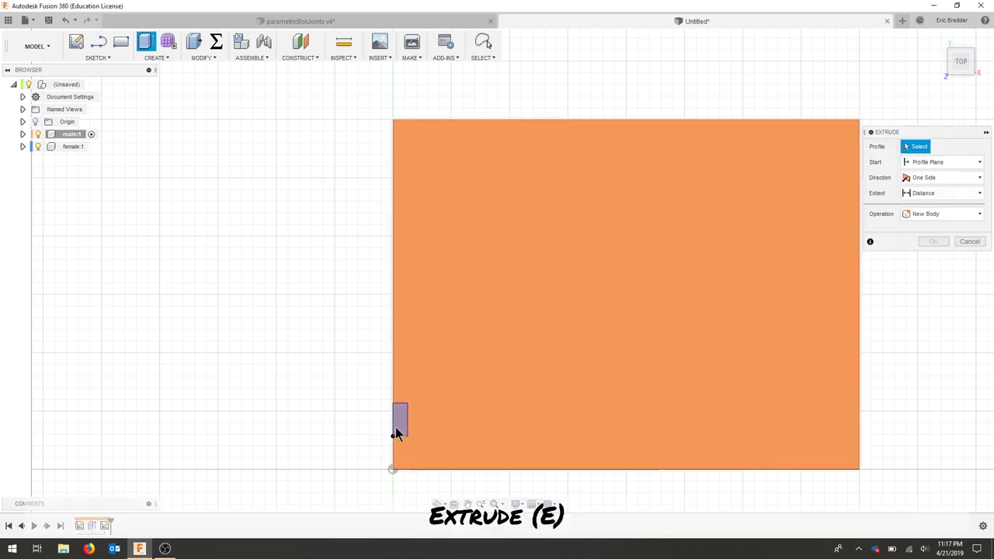
left_click(395, 431)
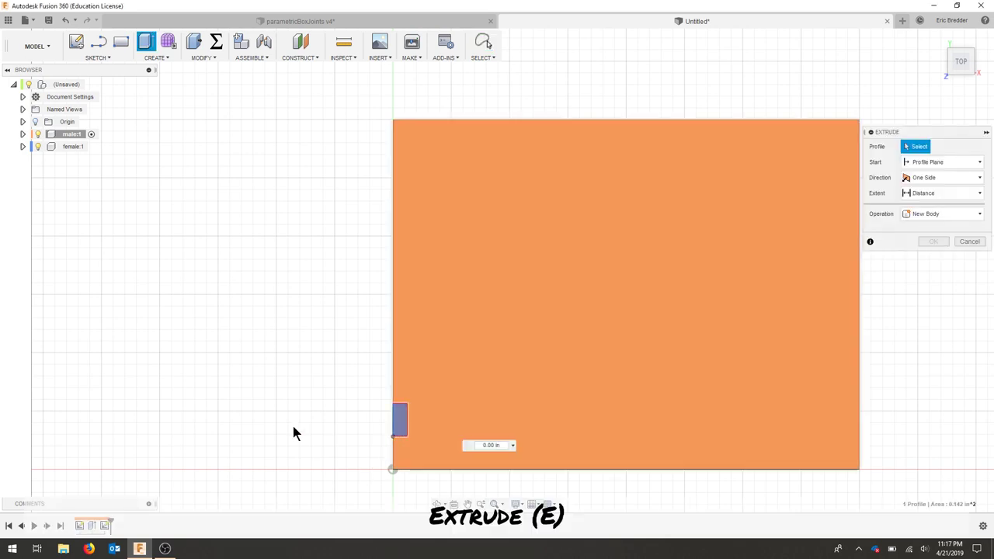
left_click(973, 194)
left_click(924, 233)
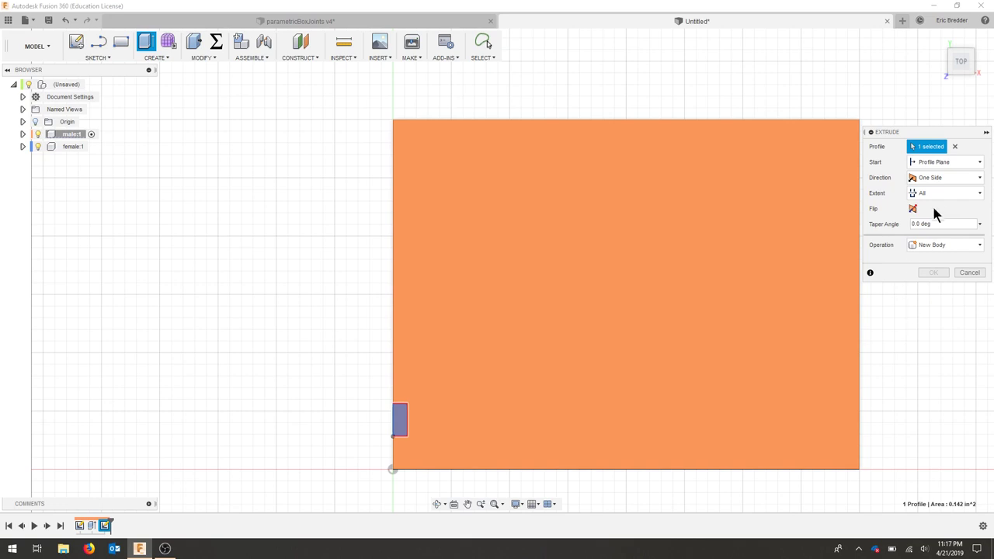
left_click(912, 209)
middle_click_drag(683, 290, 690, 266, "shift")
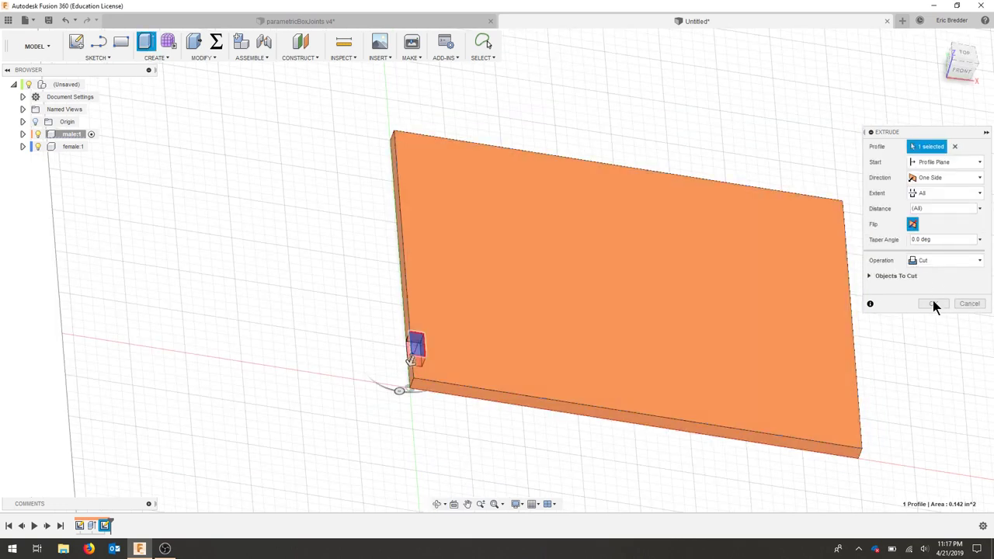
left_click(934, 304)
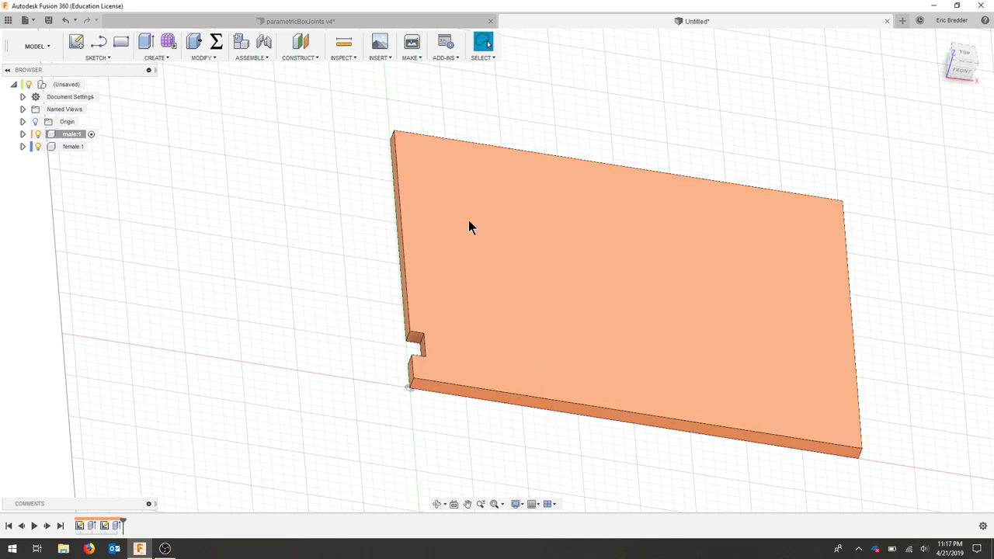
Step: Add a unitless user parameter named numberFingers with the expression 6
middle_click_drag(499, 230, 363, 380, "shift")
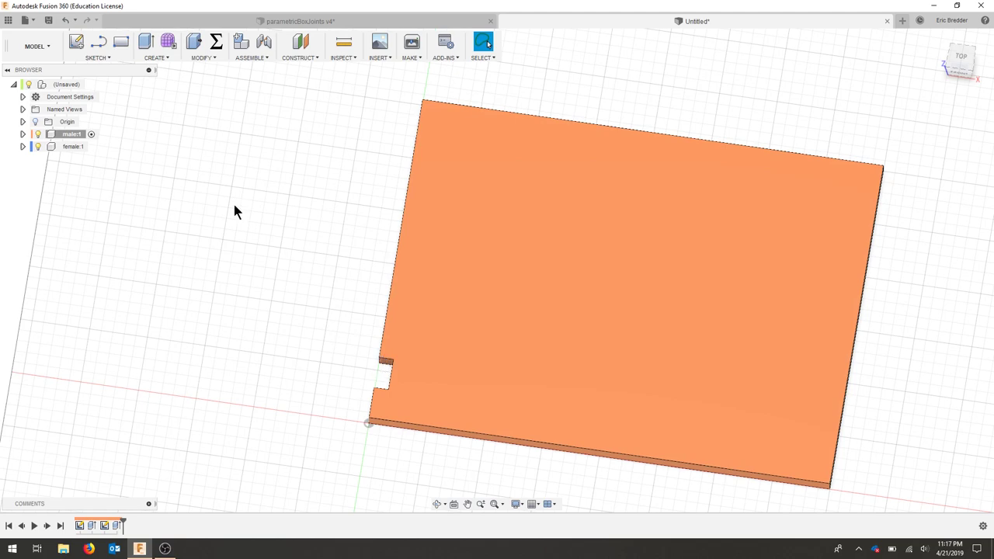
left_click(216, 43)
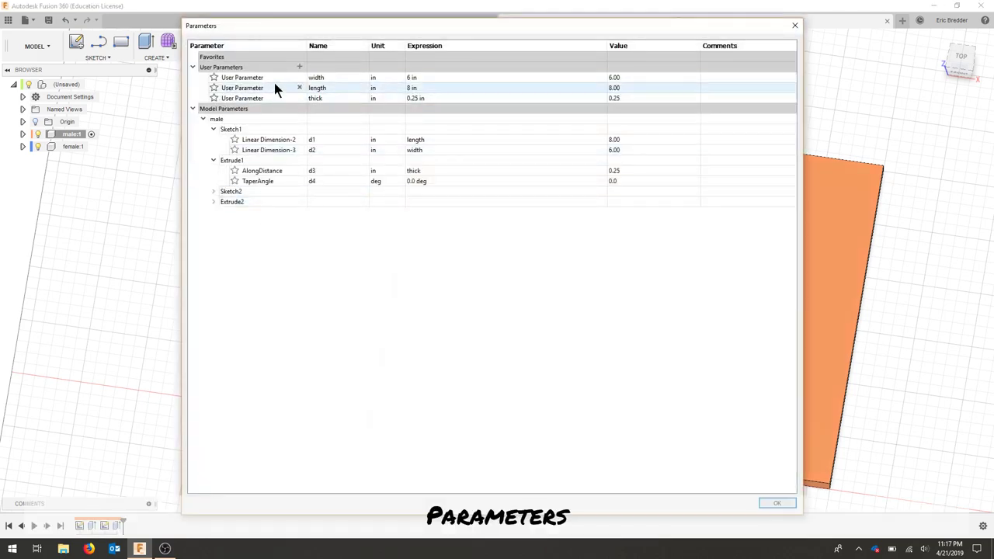
left_click(299, 67)
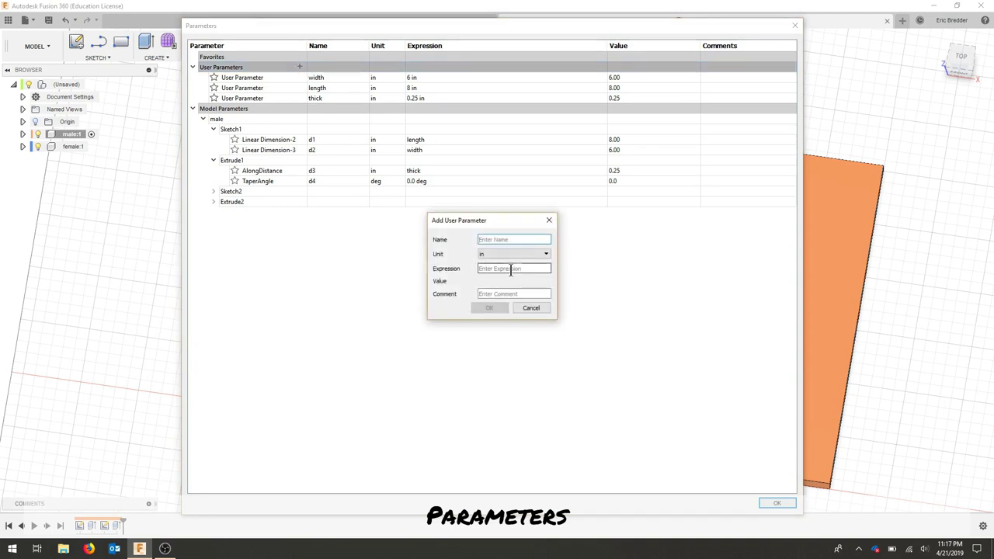
type("numberFingers")
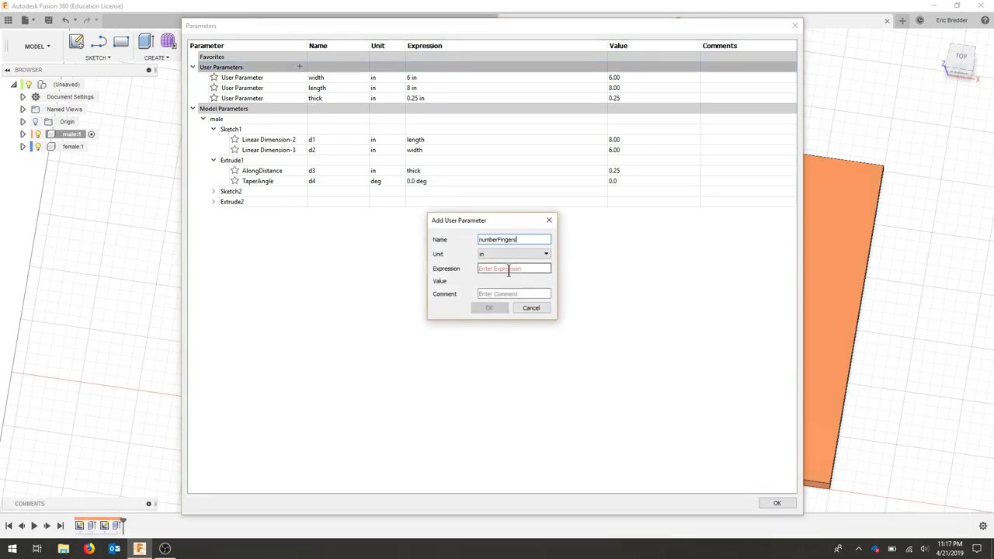
left_click(524, 254)
left_click(511, 262)
type("6")
left_click(493, 307)
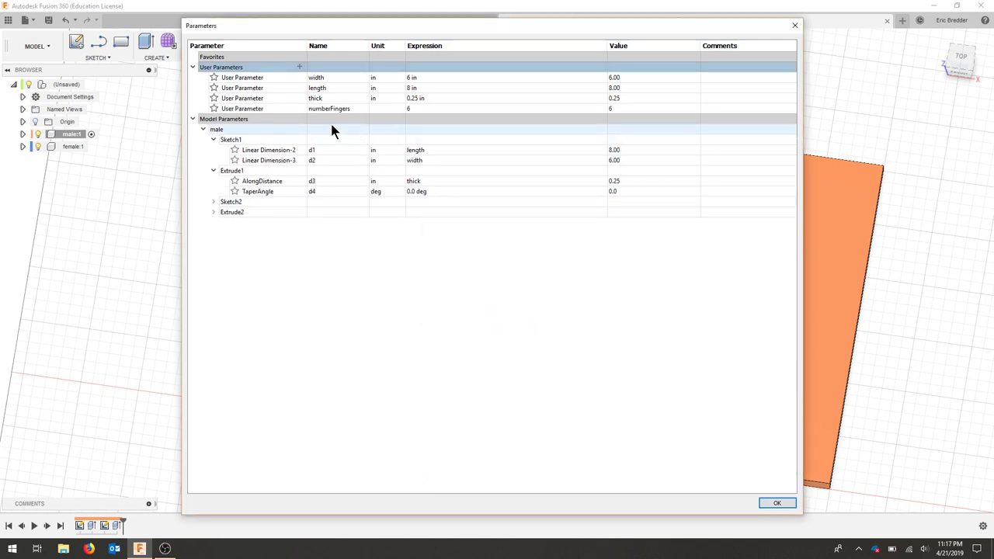
Step: Set the notch height dimension d9 in Sketch2 to the expression width/(2*numberFingers+1) and close the parameters
left_click(213, 201)
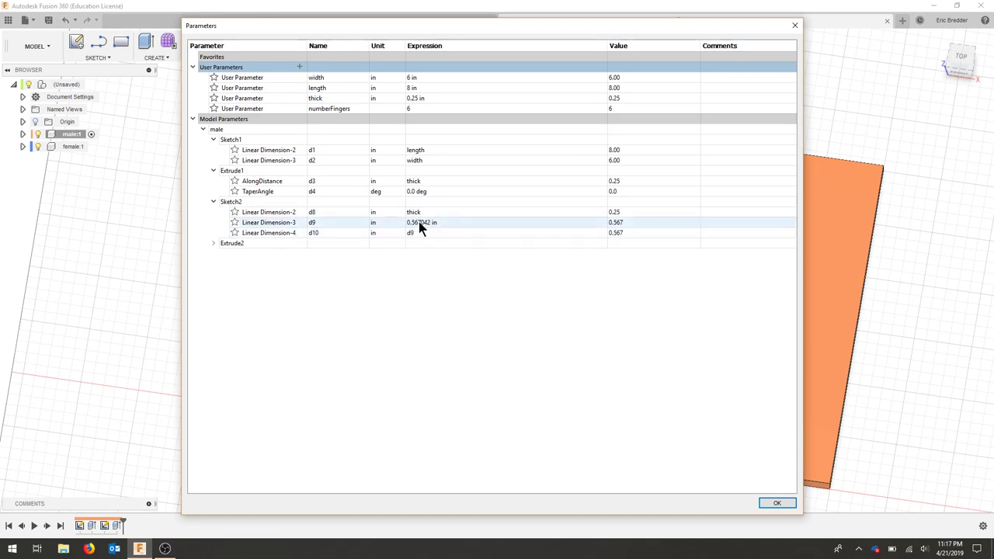
left_click_drag(604, 26, 856, 44)
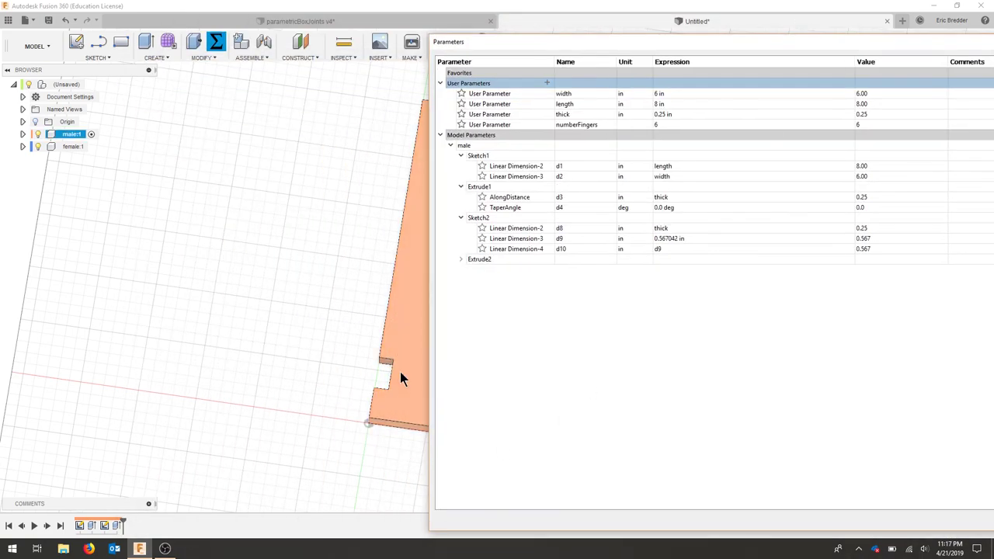
middle_click_drag(419, 356, 251, 334, "shift")
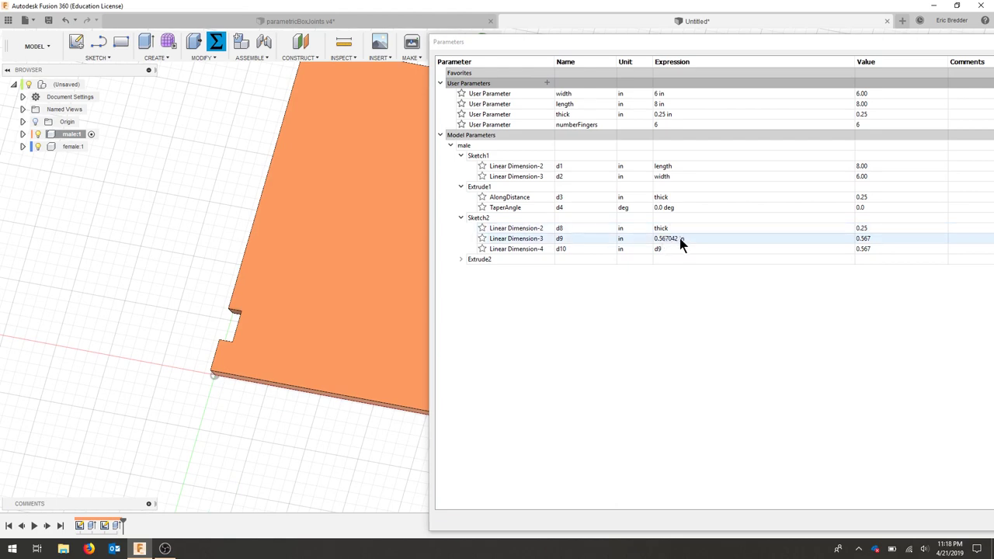
double_click(679, 238)
type("width")
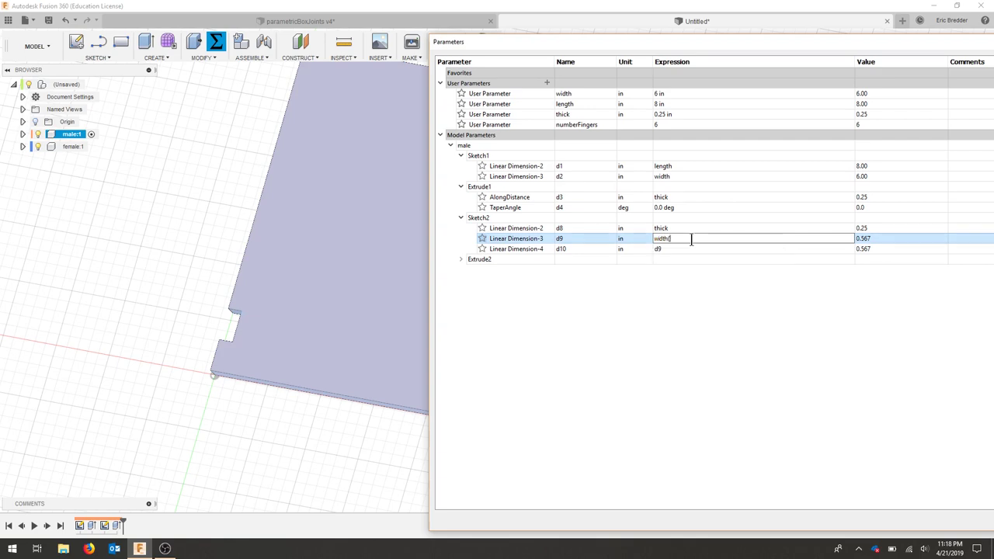
type("/(2*numberFingers")
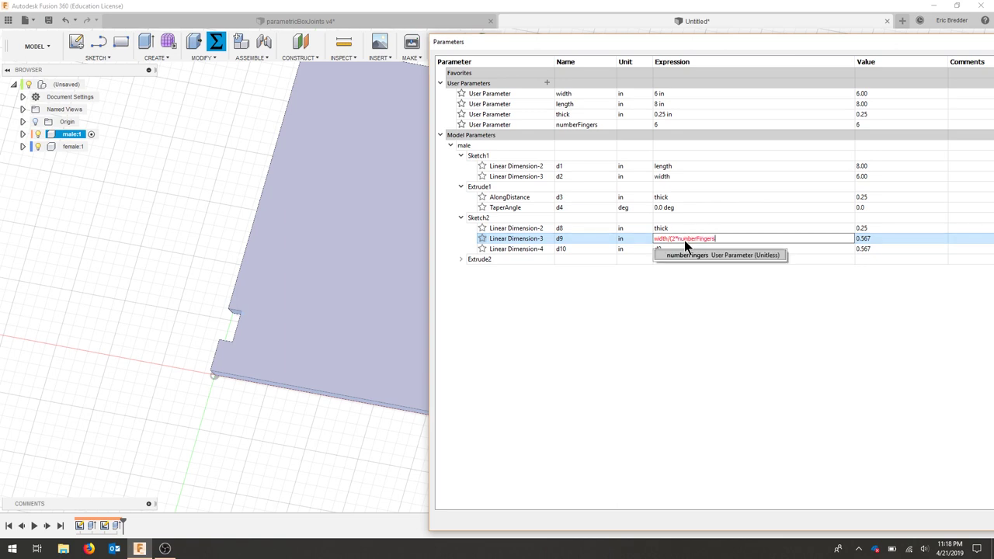
type("+")
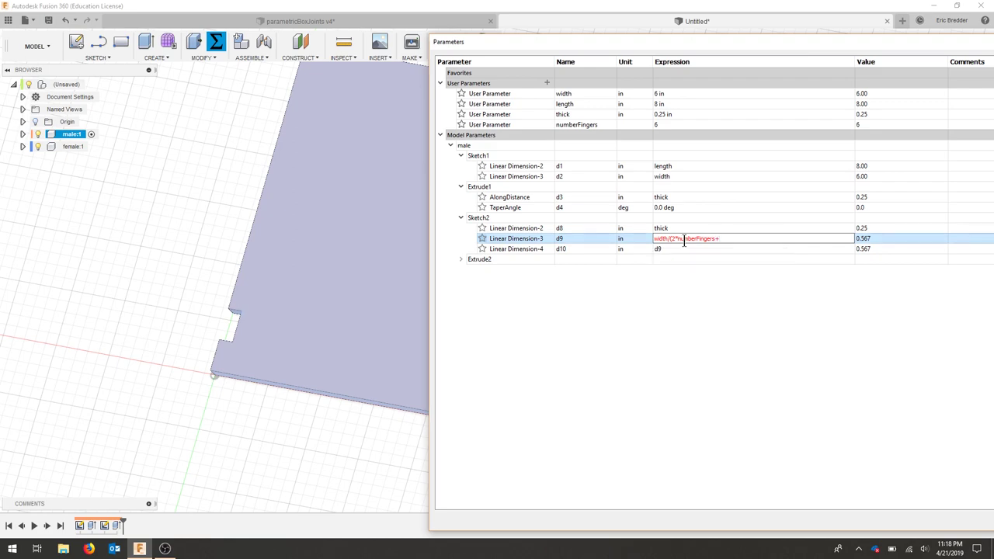
type("1)")
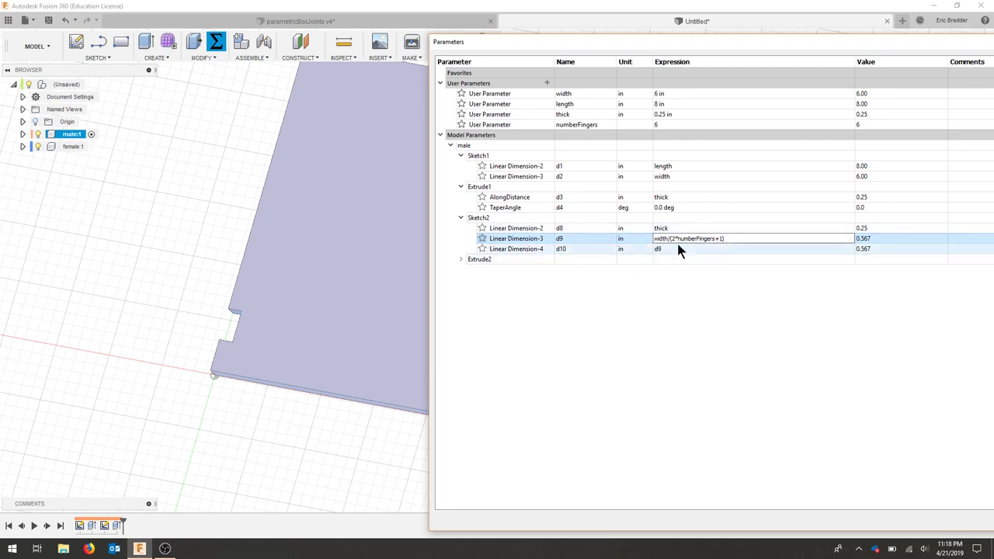
key("Return")
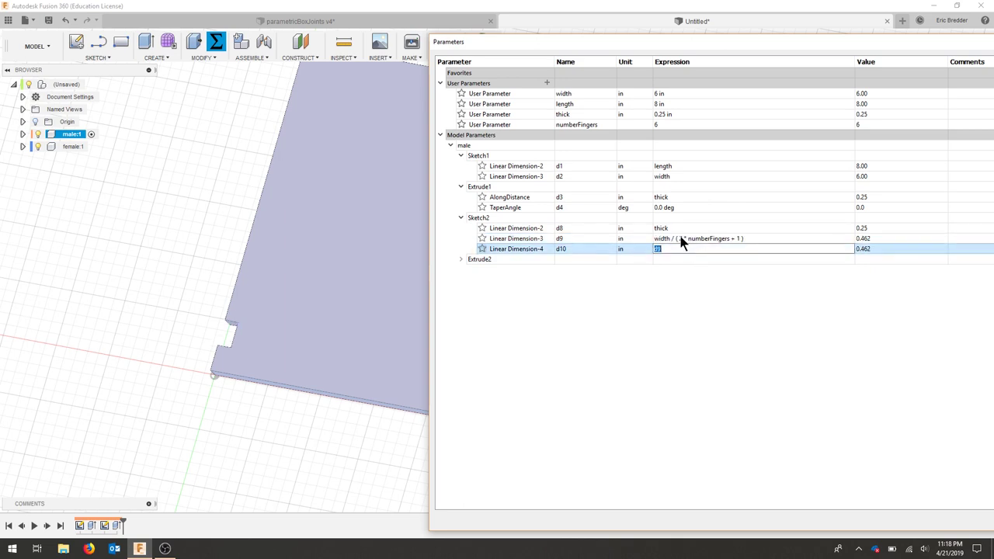
left_click(679, 235)
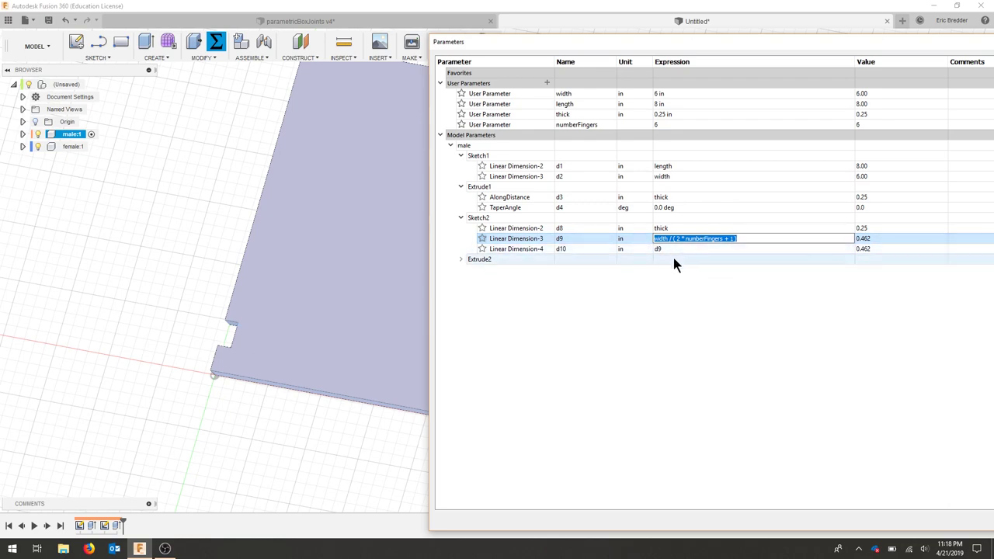
left_click(575, 310)
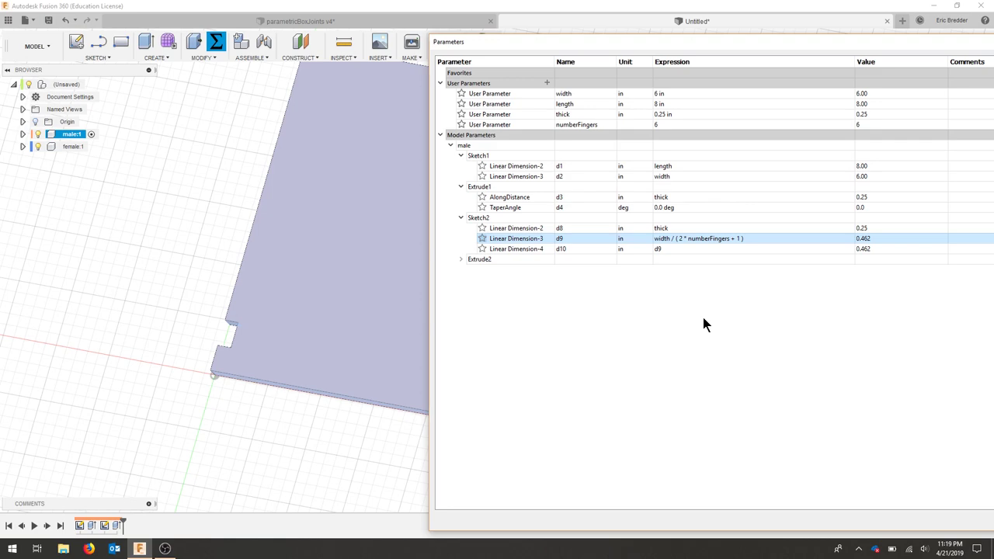
left_click_drag(870, 44, 702, 75)
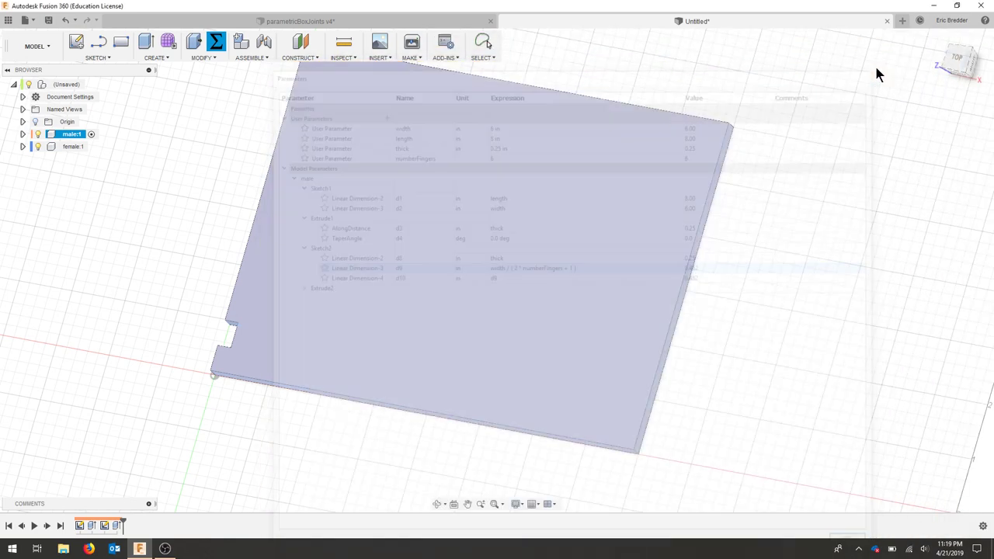
Step: Start a rectangular pattern of type Features with the notch cut as the object and the plate's notched edge as the direction
left_click(157, 59)
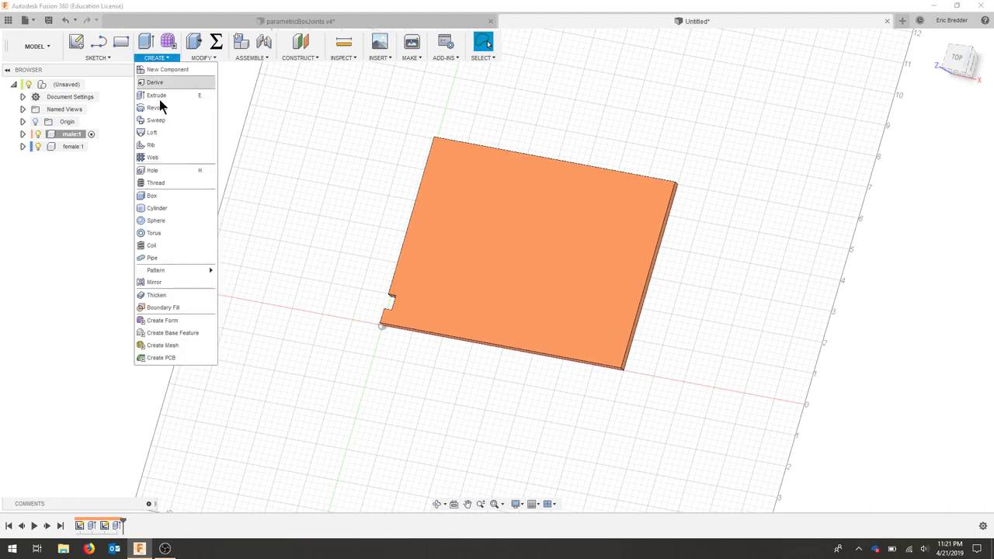
mouse_move(190, 270)
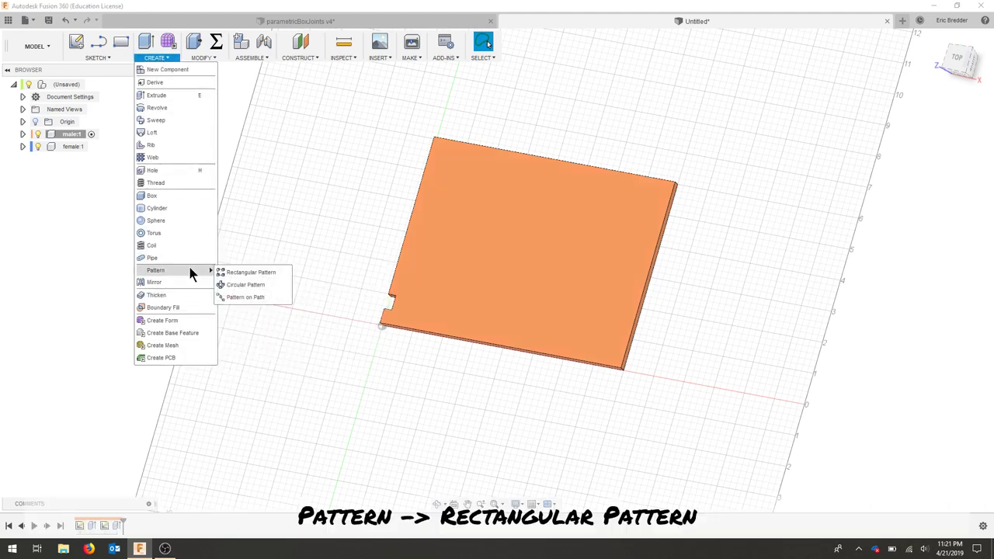
left_click(248, 273)
left_click(942, 147)
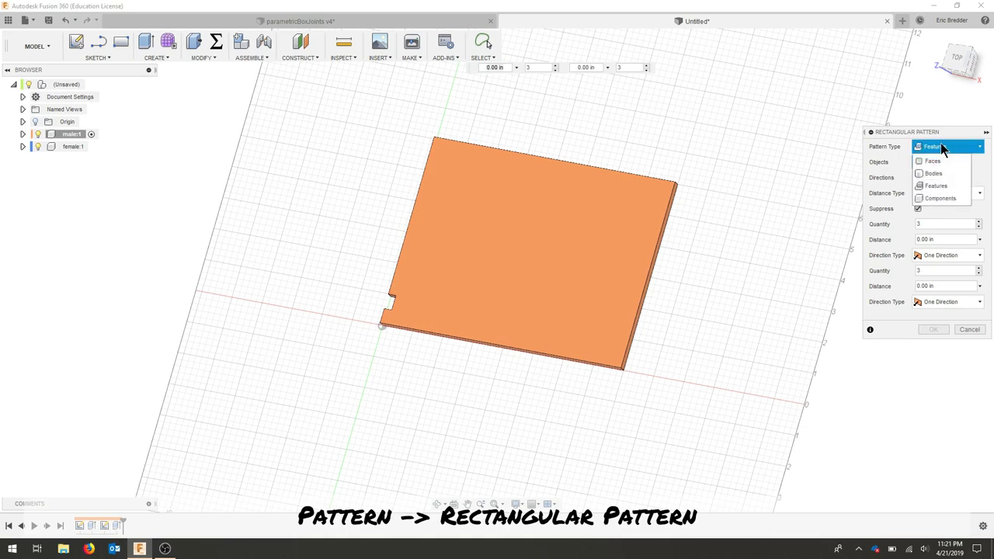
left_click(941, 148)
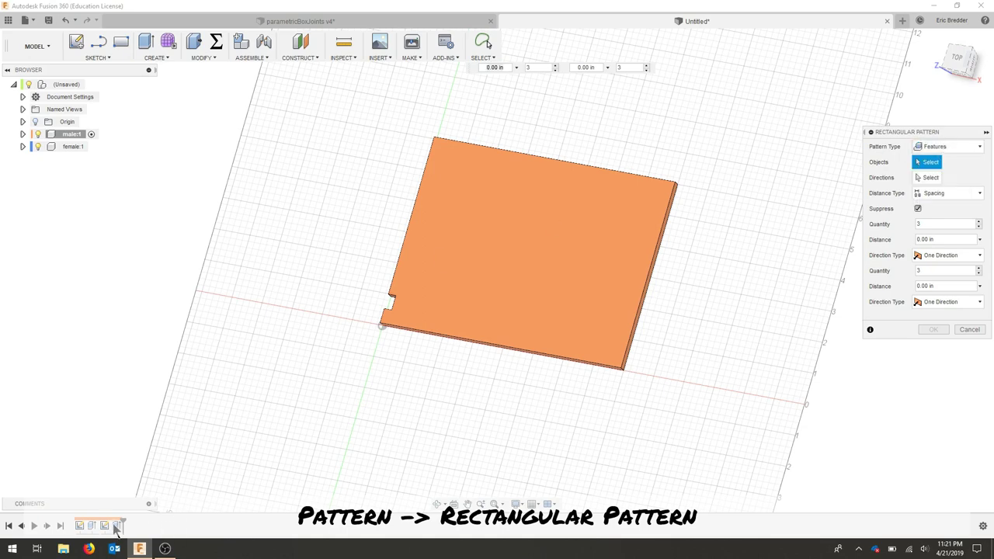
left_click(117, 526)
left_click(932, 178)
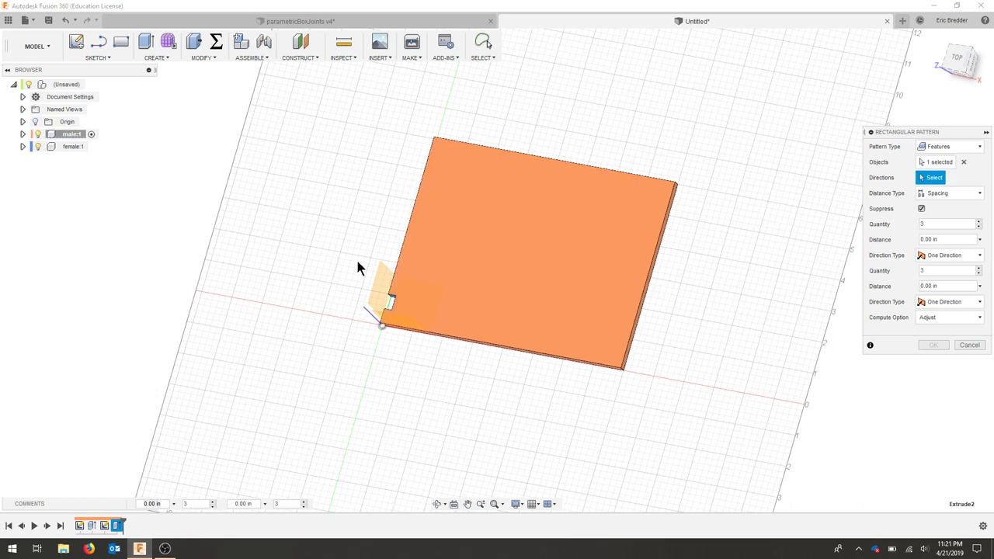
left_click(390, 305)
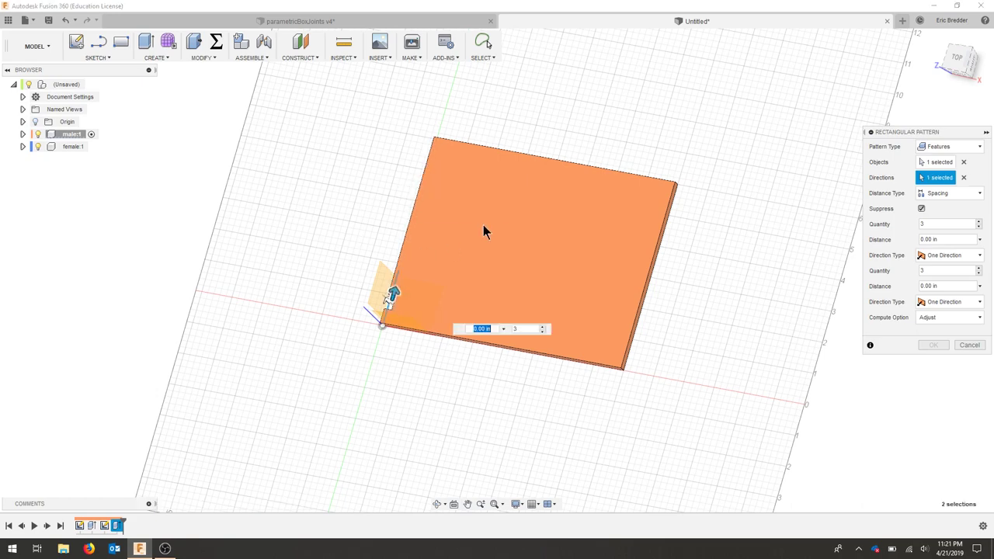
Step: Keep the pattern's distance type as Spacing and set its first quantity to numberFingers
left_click(951, 194)
left_click(938, 222)
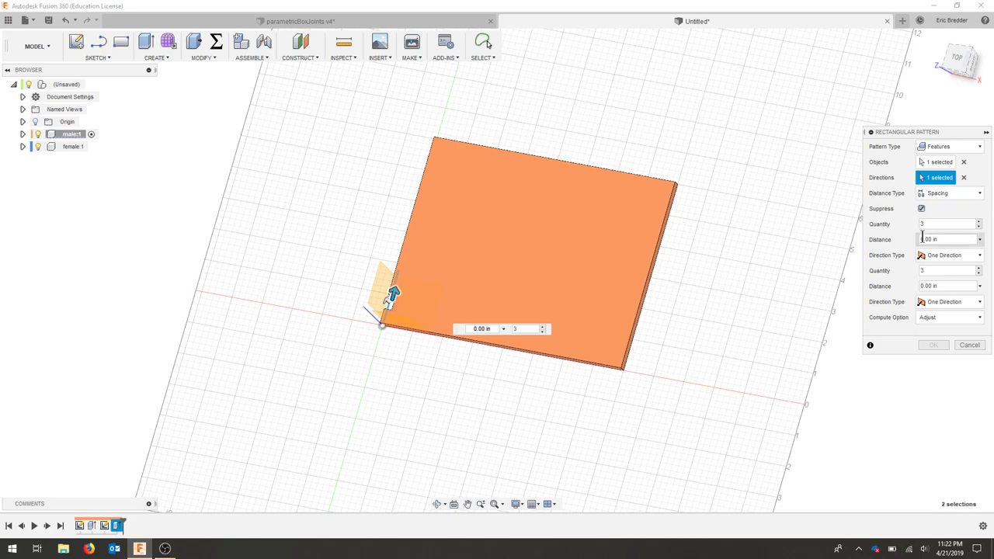
left_click(941, 223)
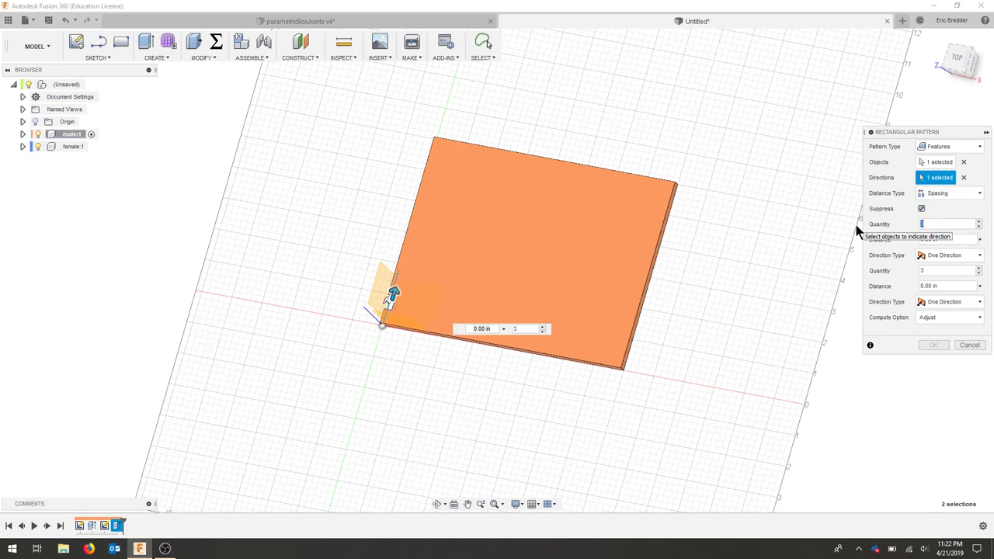
type("numberFingers")
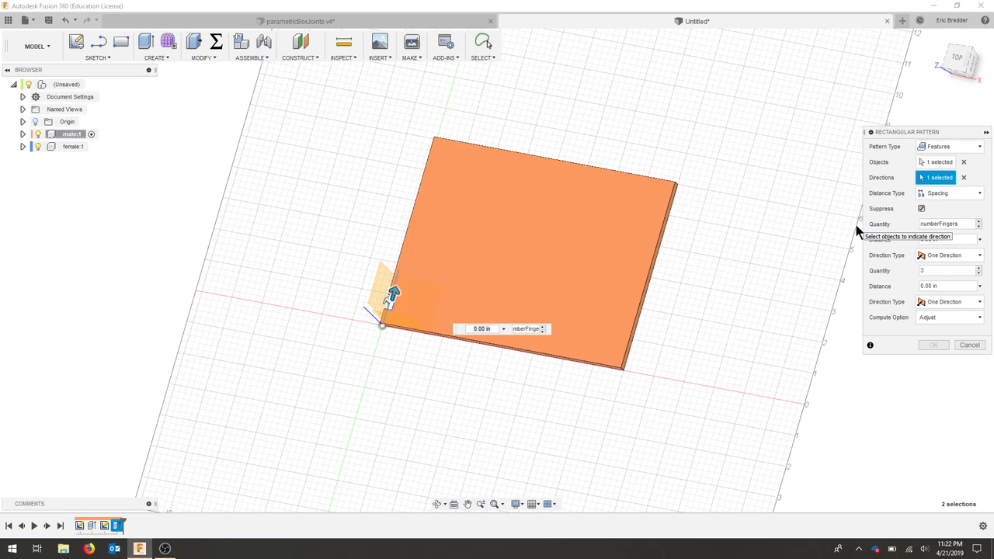
Step: Set the pattern's first spacing distance to width/(numberFingers+.5)
left_click(955, 241)
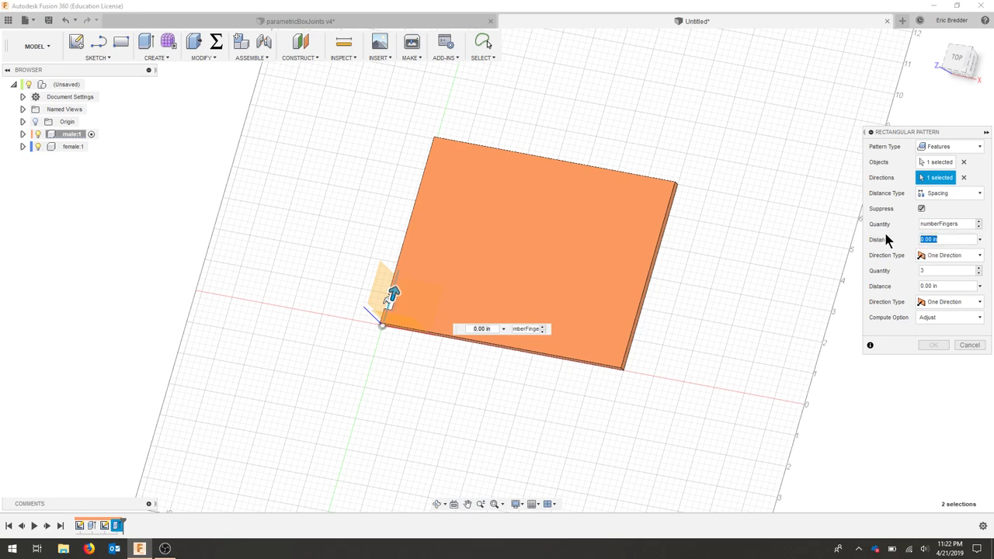
type("width")
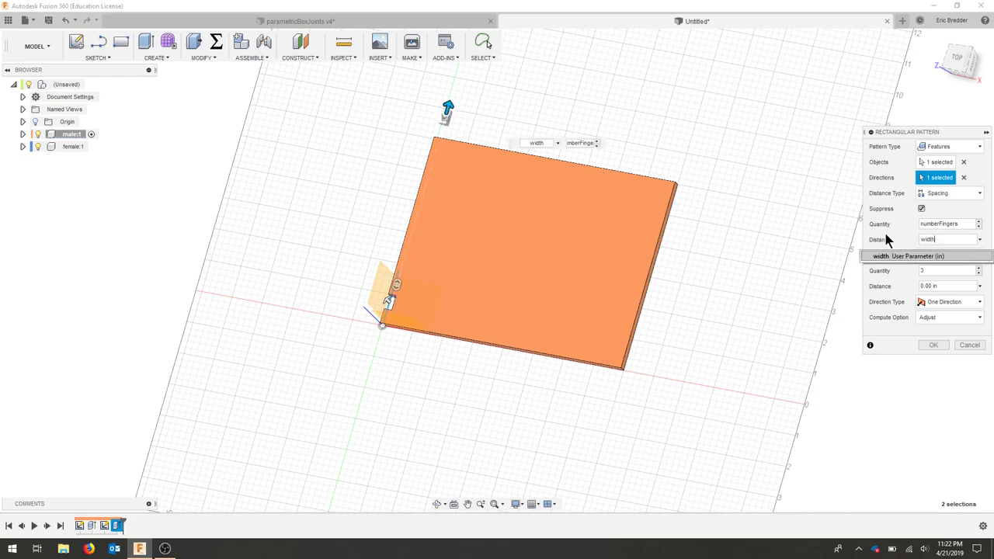
type("/(number")
key("Return")
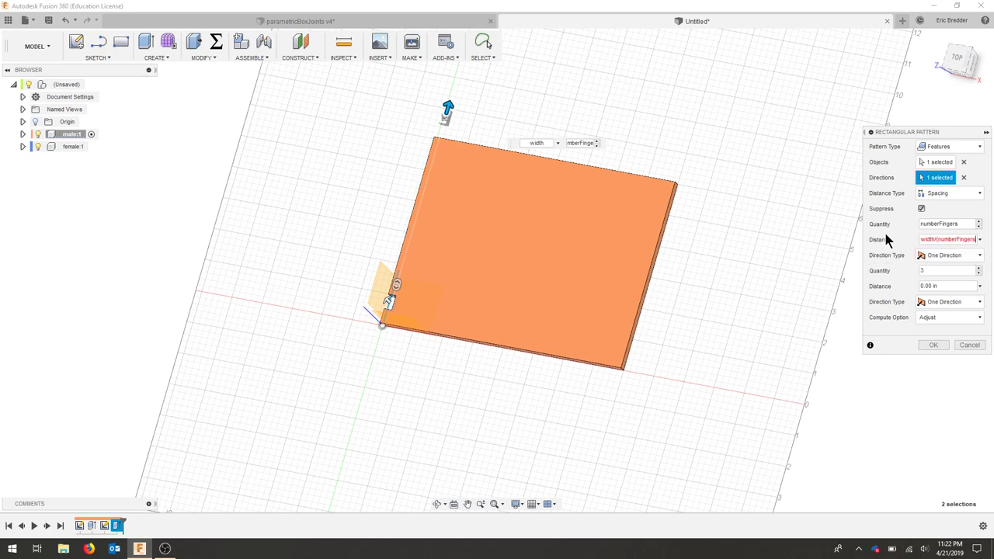
type("-")
type(" 5")
type(")")
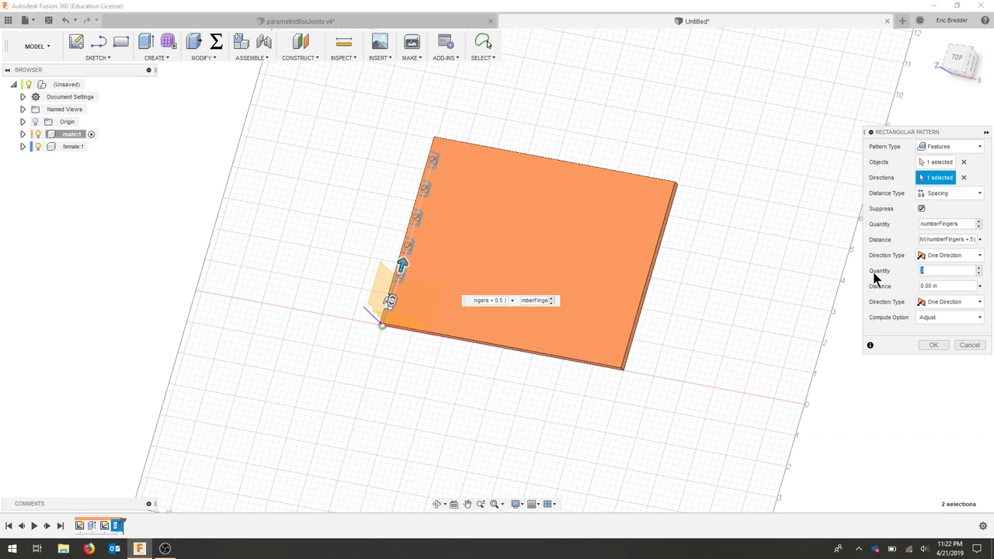
Step: Set the quantity in the pattern's second direction to 1 and create the pattern
left_click_drag(926, 270, 912, 272)
type("1")
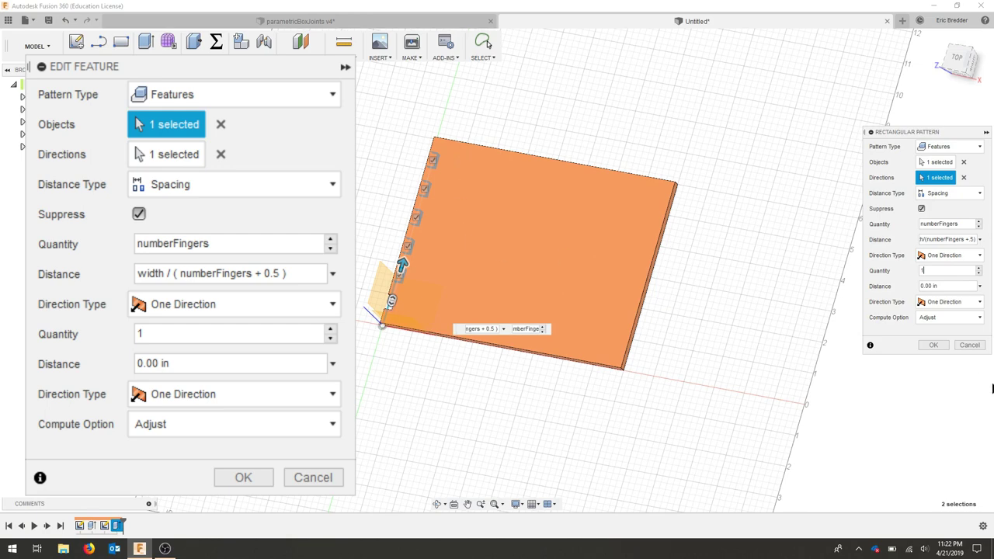
left_click(942, 345)
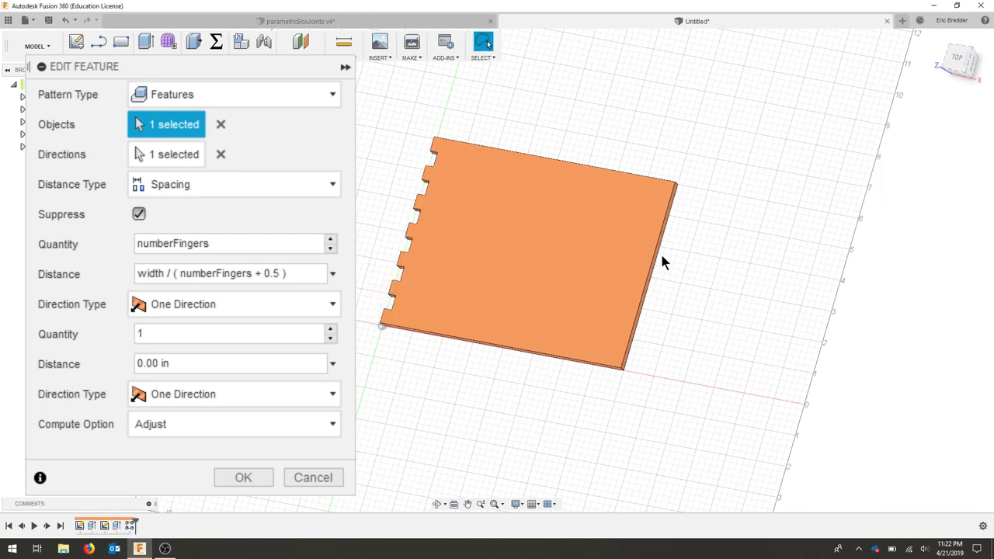
Step: Examine the patterned notches on the plate and the rectangular pattern's count and spacing expressions in the parameters
middle_click_drag(384, 215, 438, 187, "shift")
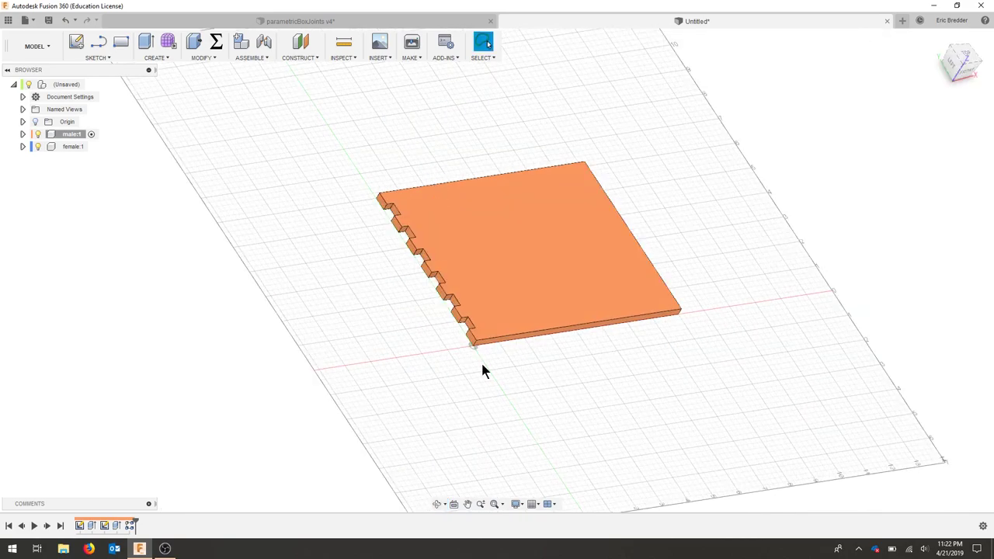
left_click(38, 135)
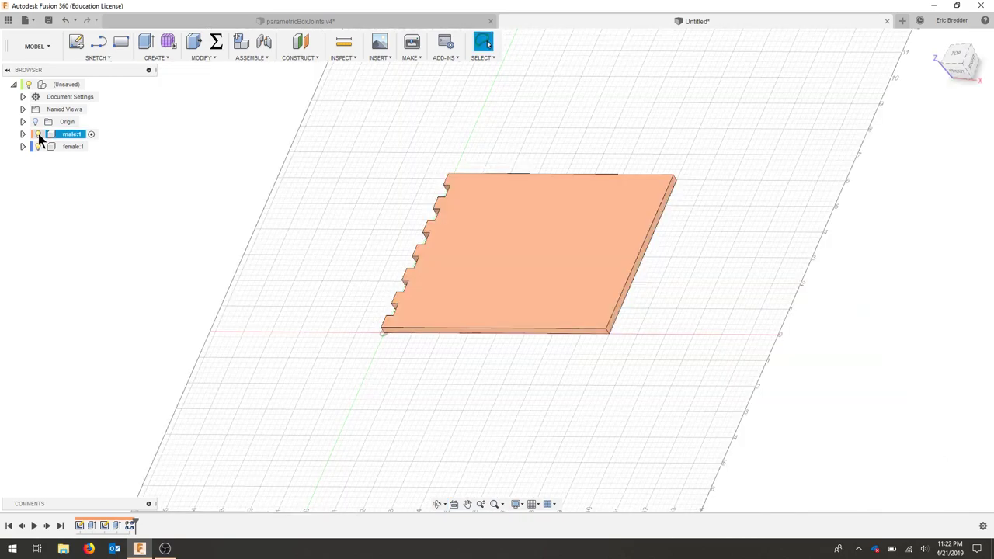
left_click(216, 41)
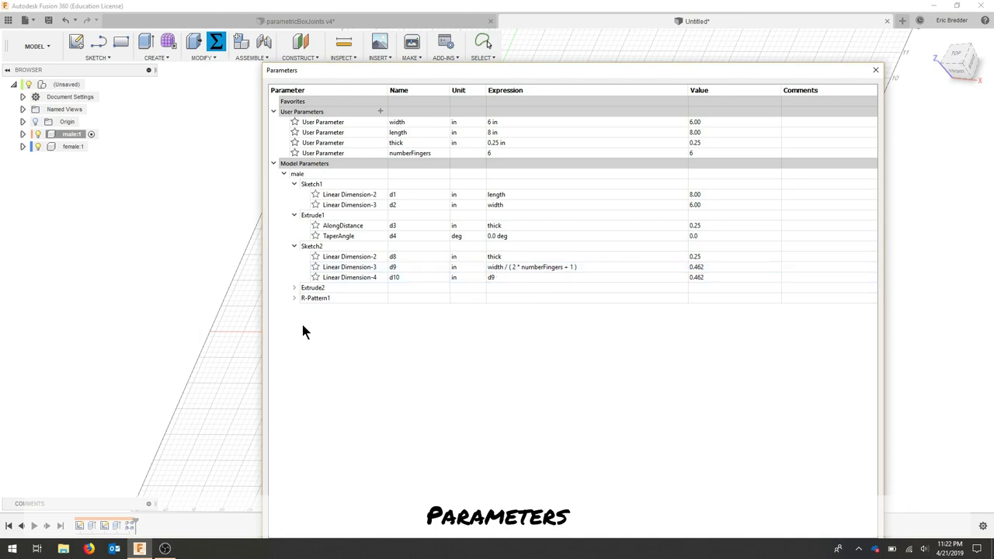
left_click(293, 295)
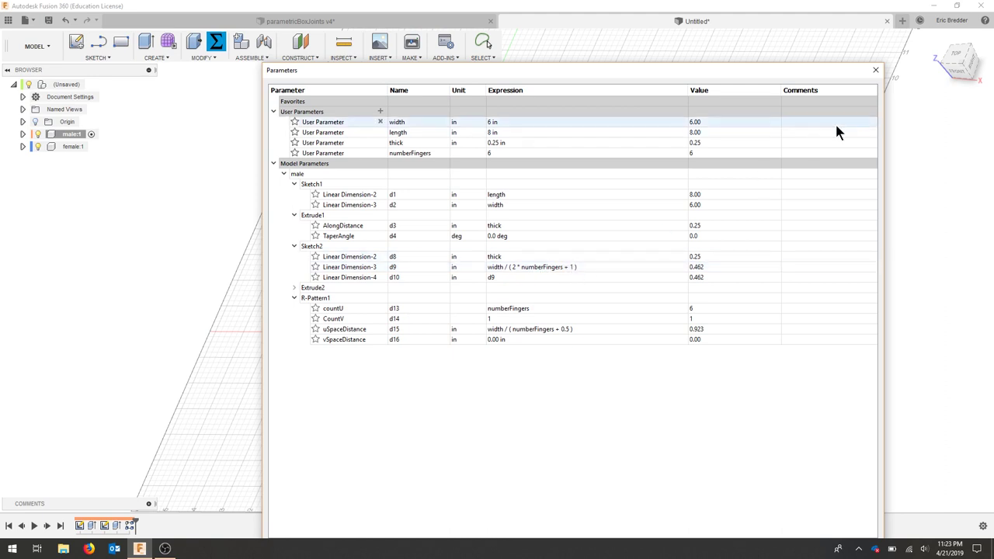
left_click(875, 70)
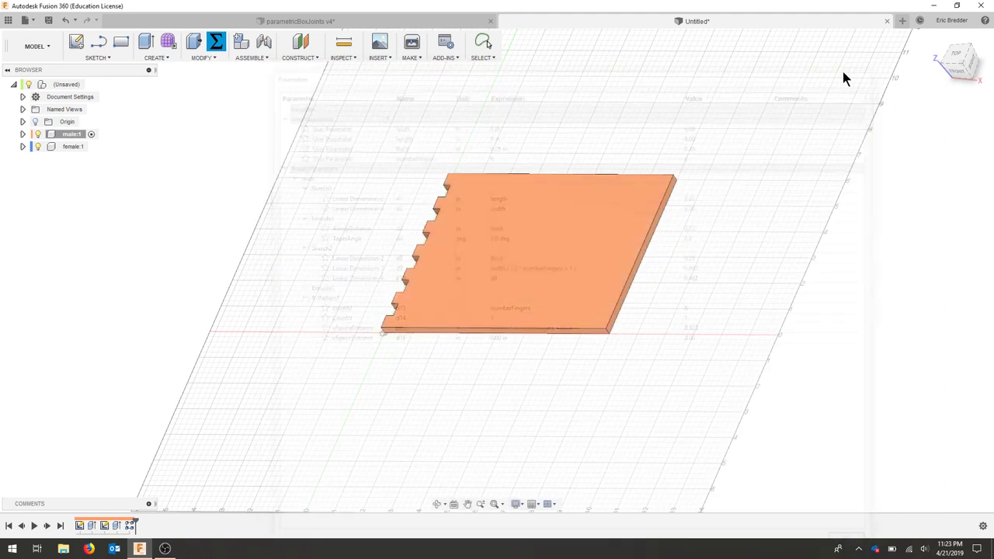
Step: Hide the male component and activate the female component
left_click(71, 147)
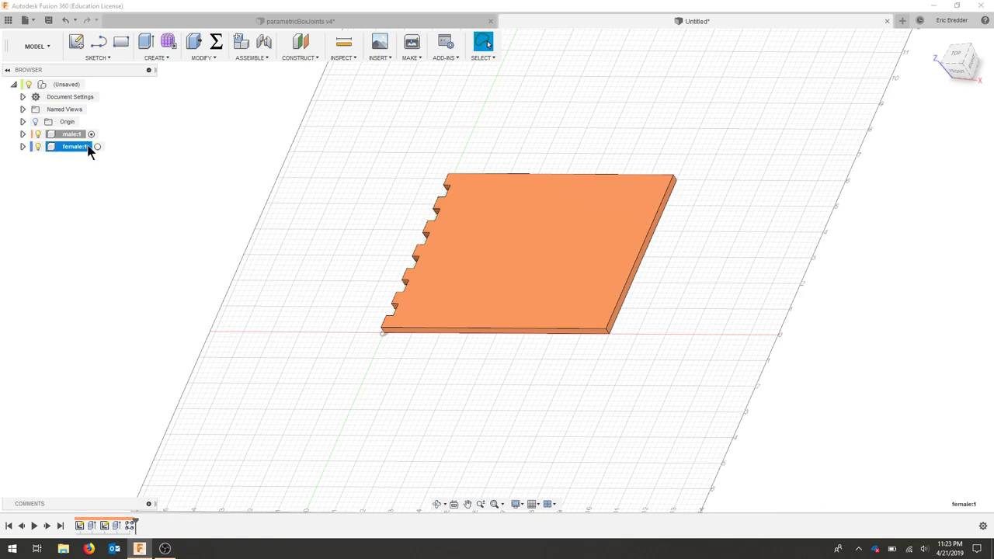
left_click(37, 133)
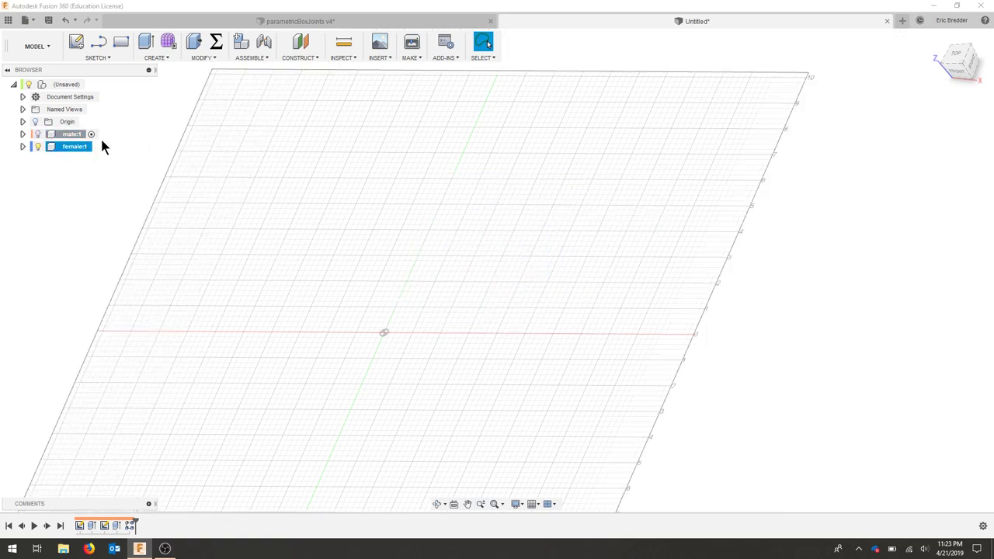
double_click(99, 147)
left_click(97, 146)
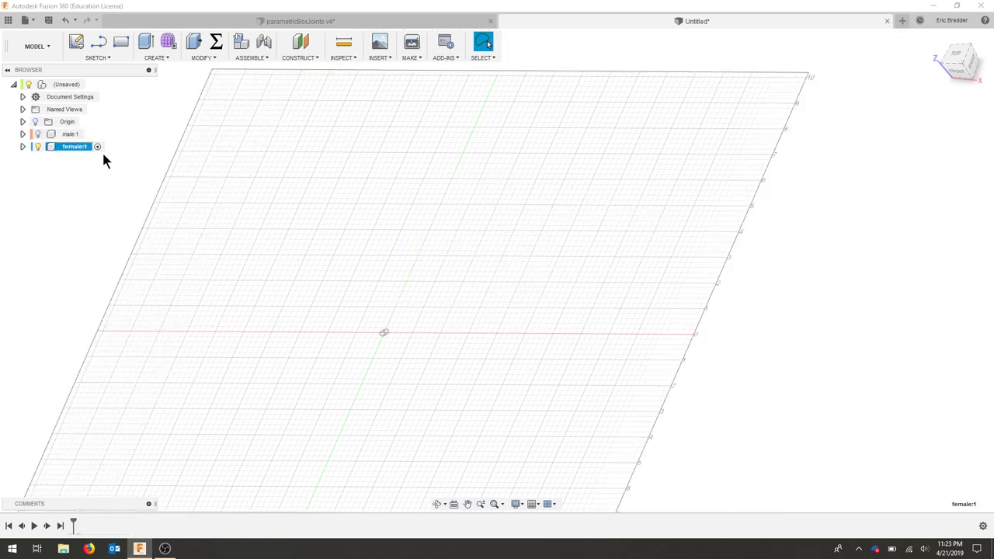
Step: Sketch a two-point rectangle from the origin on the horizontal plane, sized length horizontally by width vertically
left_click(120, 41)
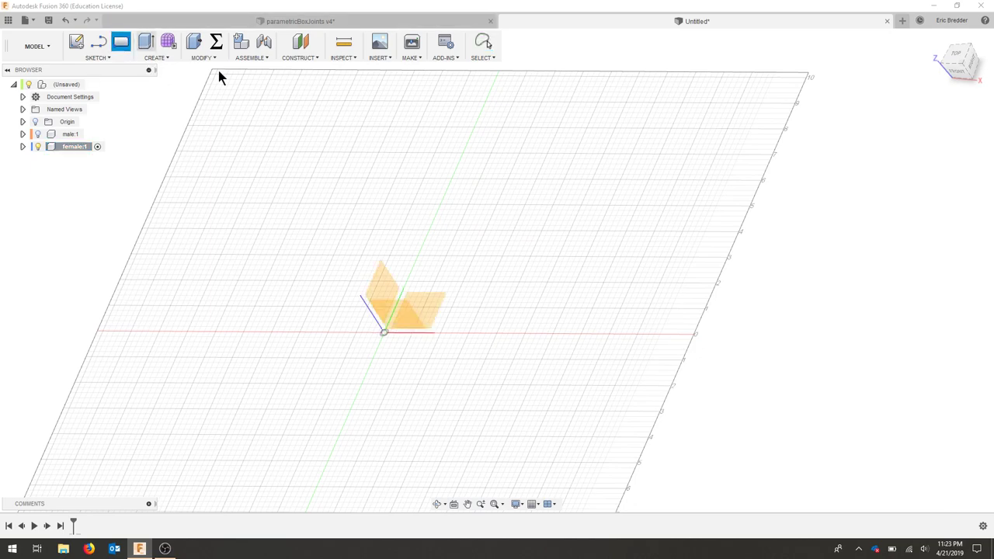
left_click(428, 310)
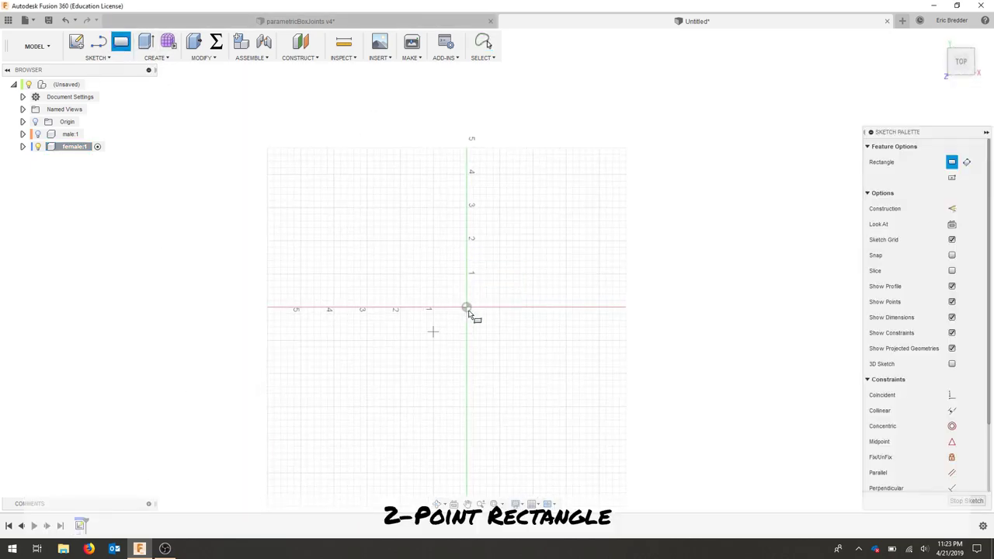
left_click(466, 309)
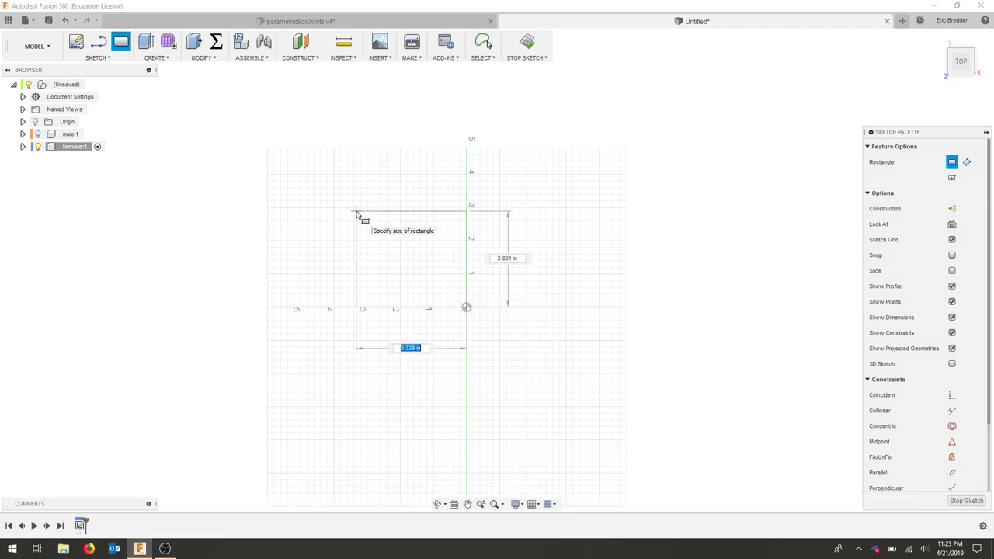
type("length")
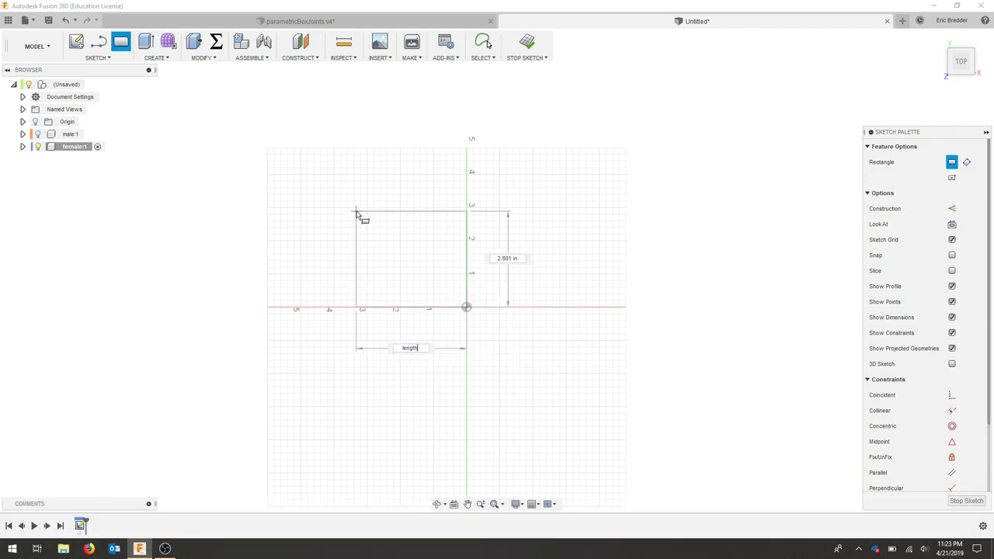
key("Tab")
type("width")
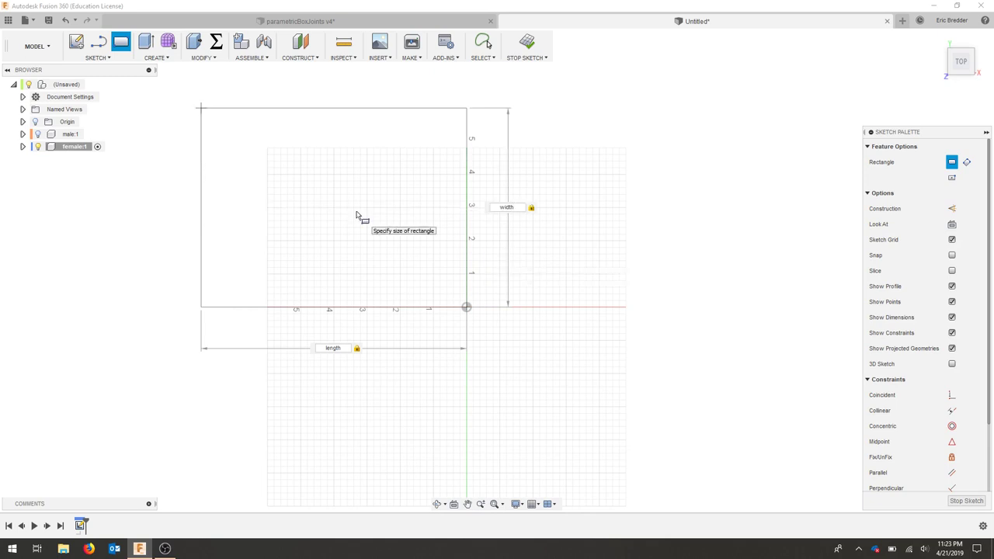
left_click(262, 201)
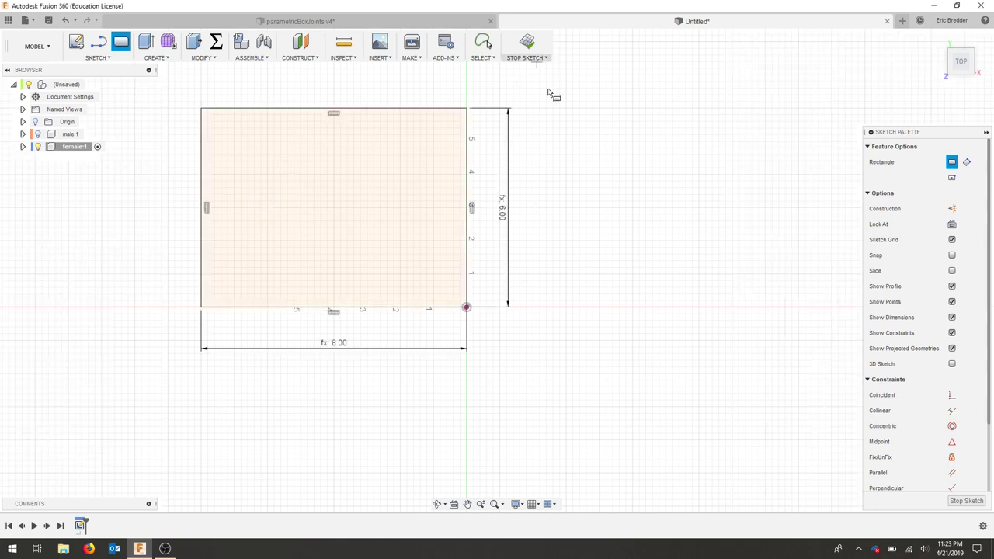
Step: Extrude the rectangle profile by the thick parameter as a new body
key("e")
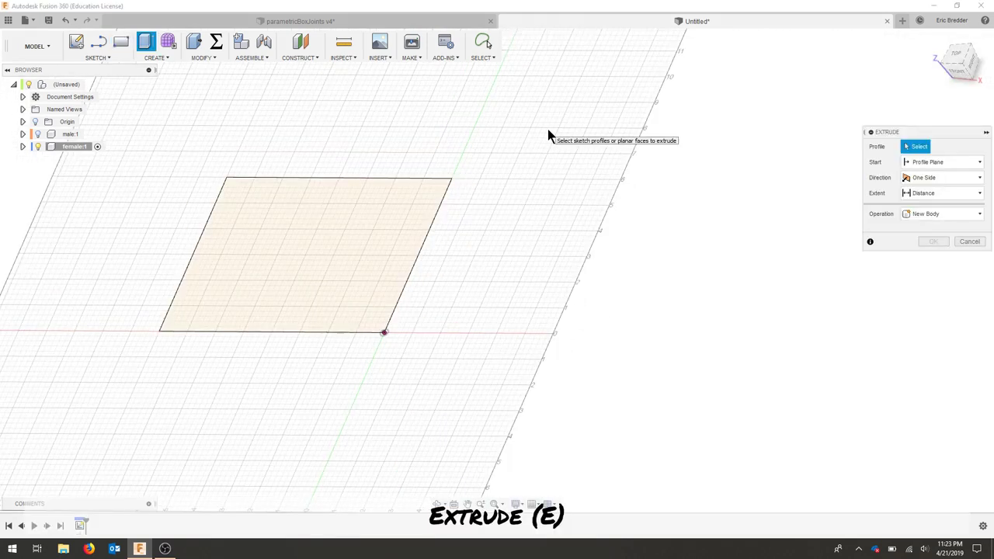
left_click(375, 277)
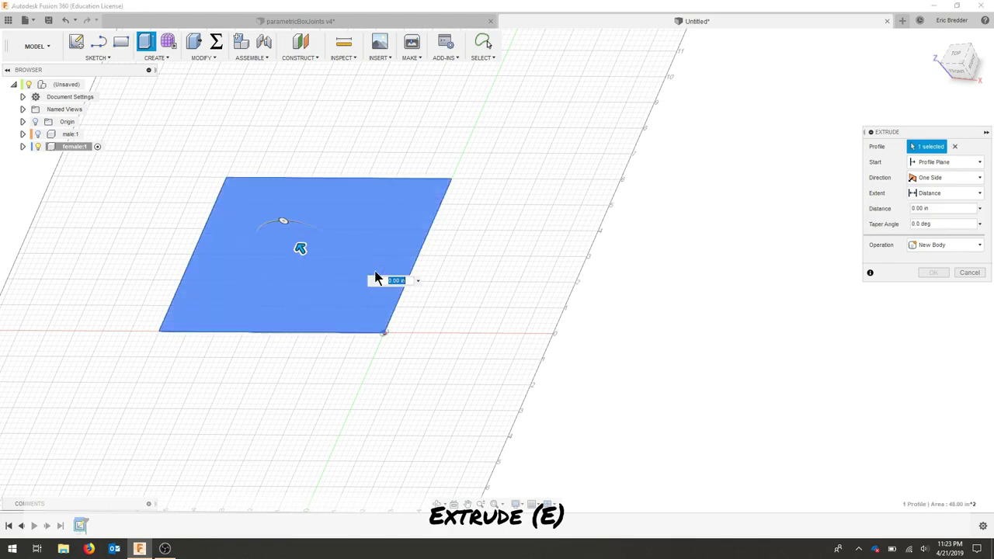
type("thick")
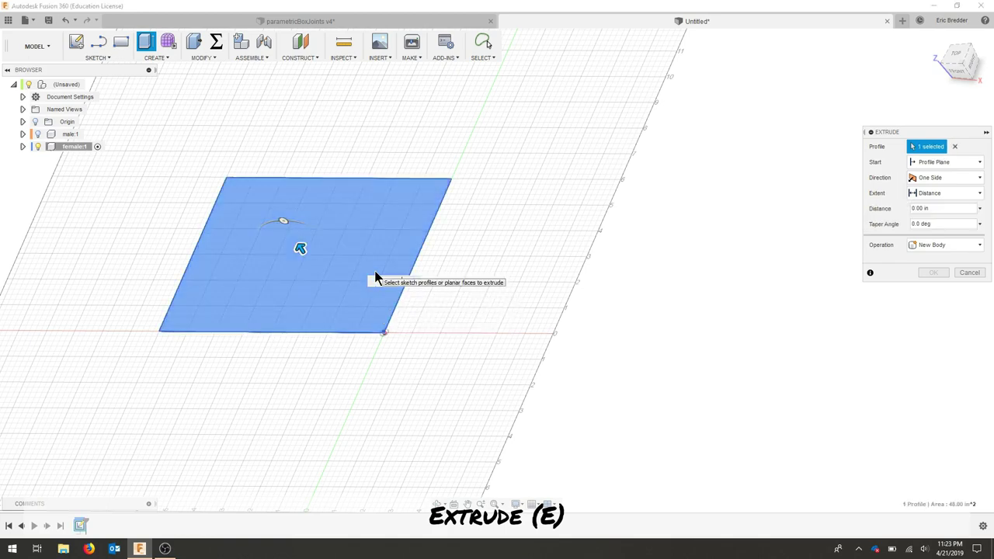
left_click(932, 273)
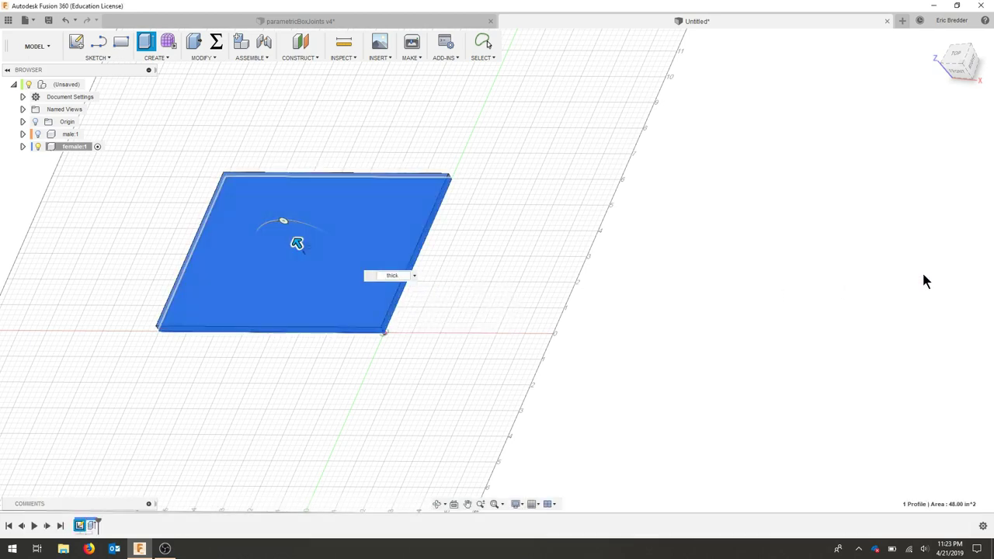
Step: Sketch a small rectangle about 0.57 in tall on the plate's large face, starting inward from its origin corner
left_click(121, 42)
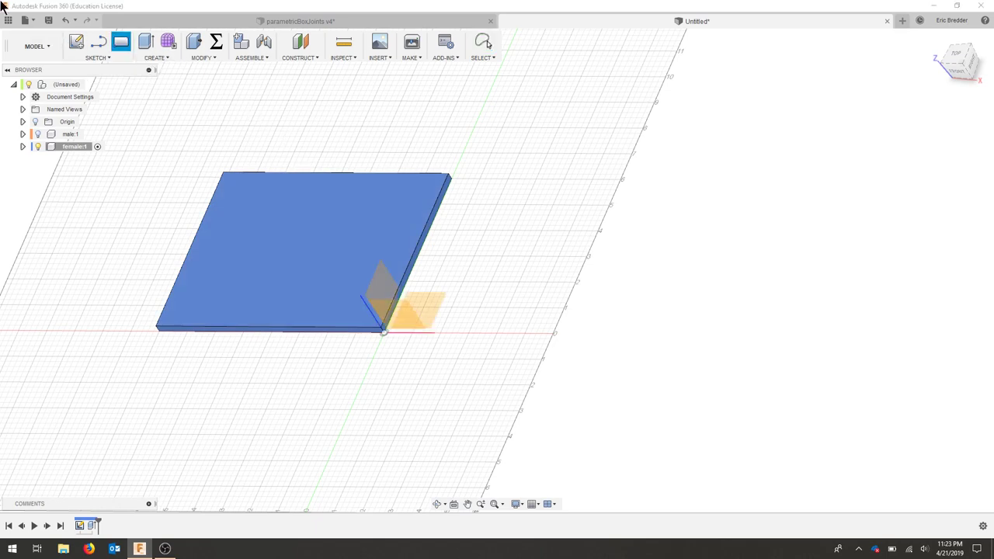
left_click(278, 238)
scroll(665, 401, "up", 3)
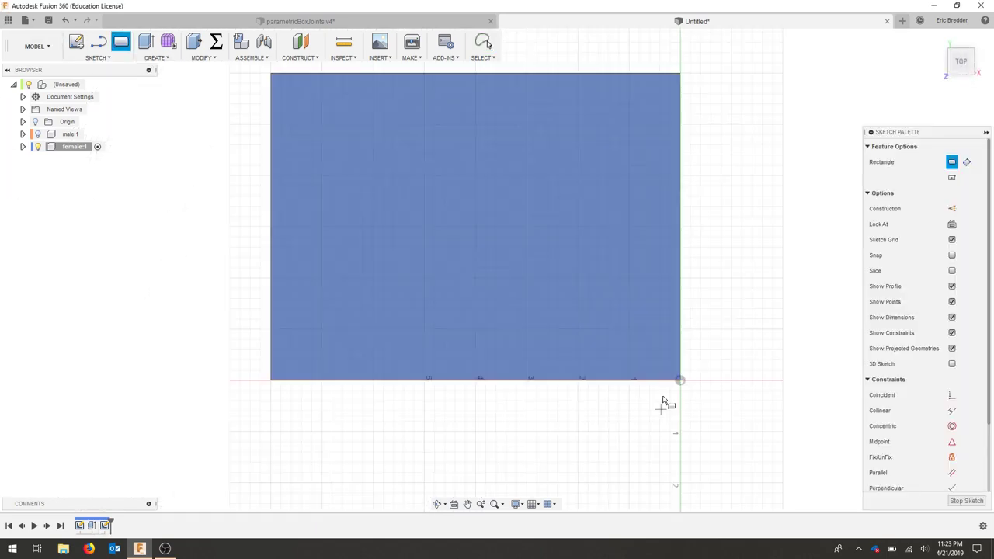
left_click(682, 379)
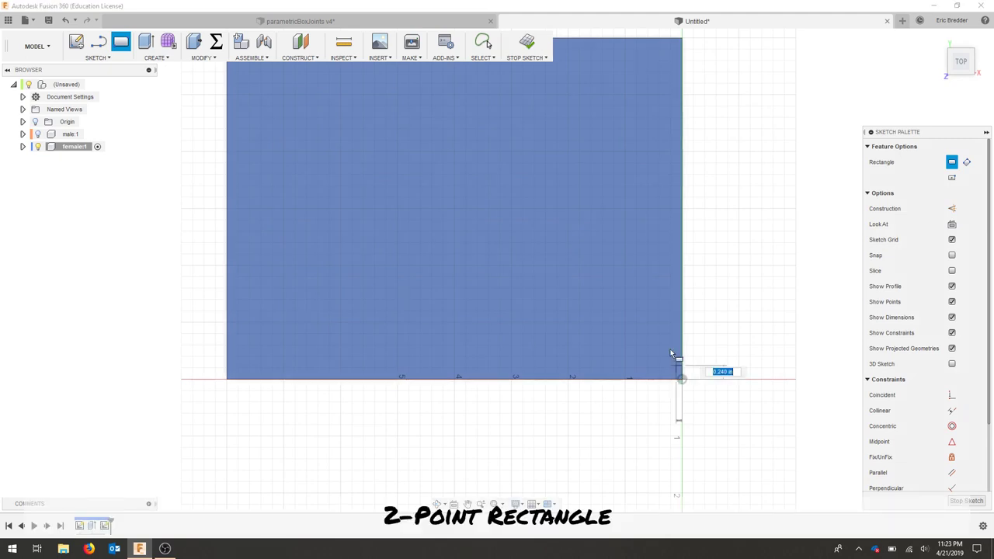
left_click(665, 347)
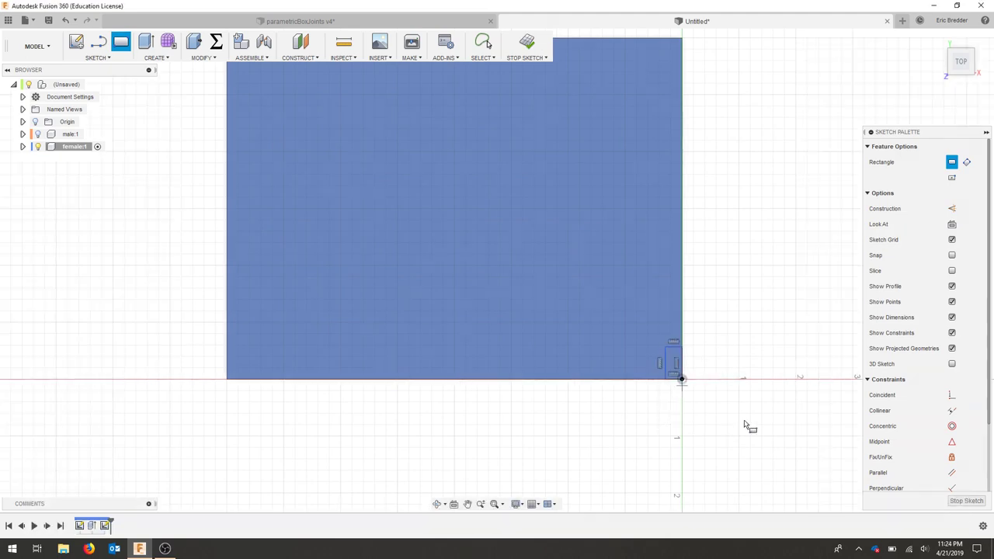
Step: Dimension the small corner rectangle's horizontal side and set it to thick
key("d")
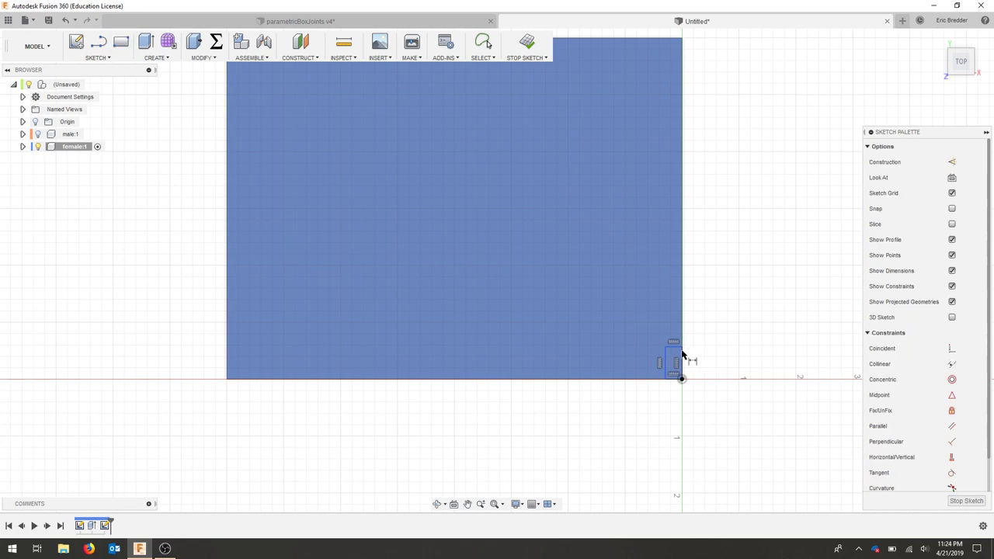
left_click(674, 347)
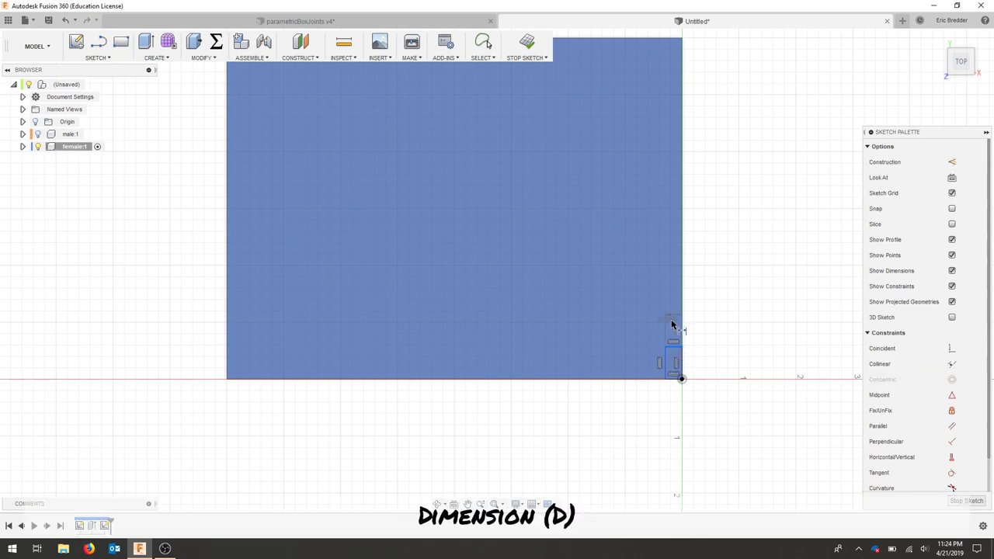
left_click(673, 325)
type("thick")
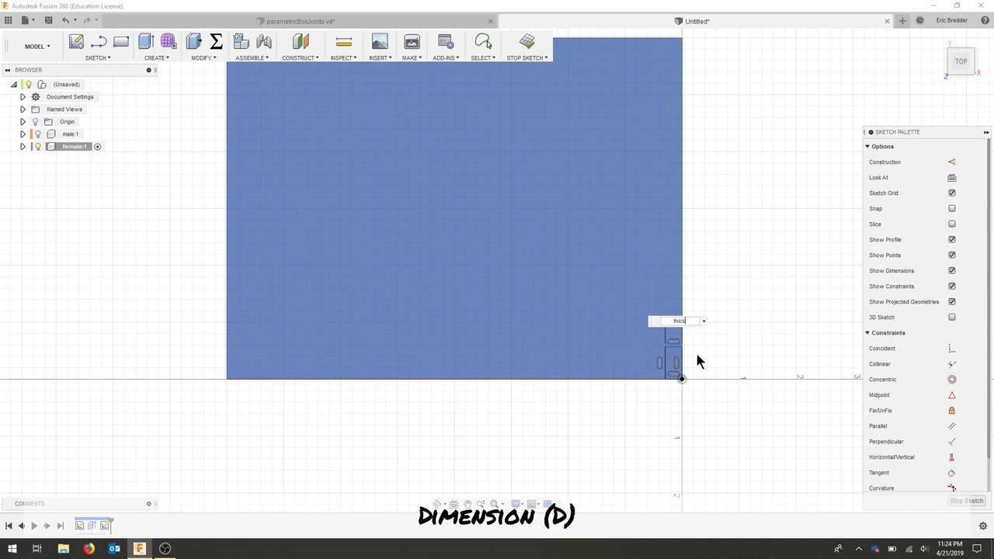
key("Return")
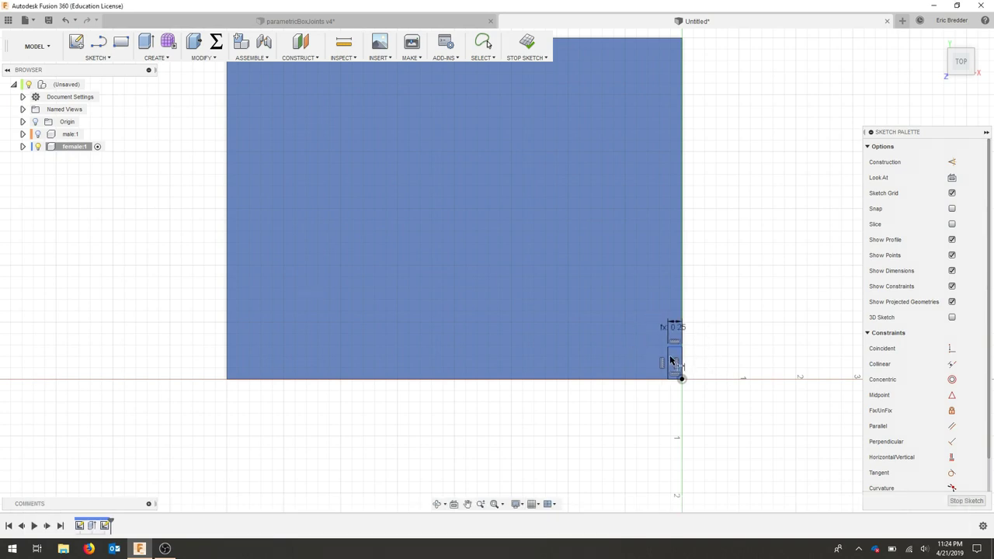
Step: Dimension the small corner rectangle's vertical side and set it to width/(2*numberFingers+1)
left_click(668, 358)
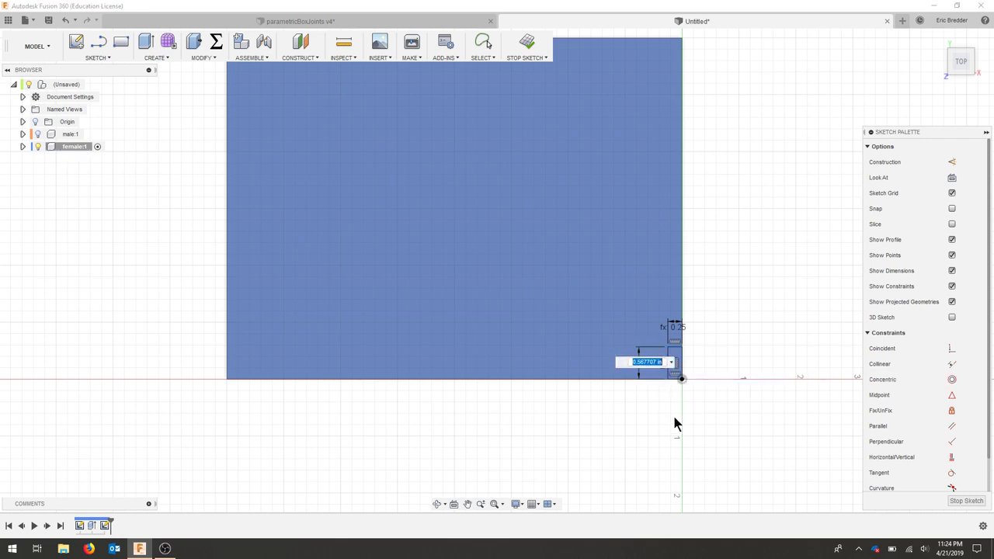
type("width")
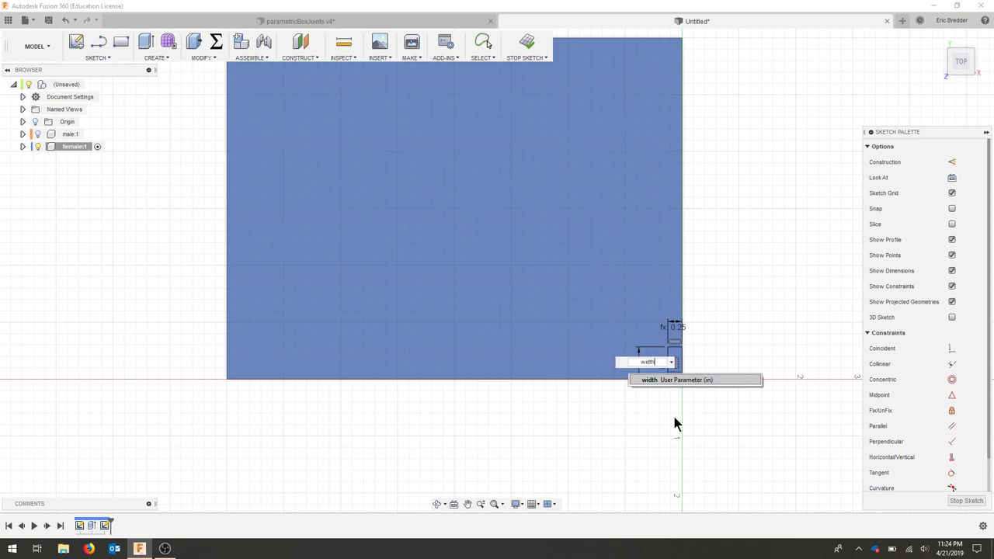
key("Return")
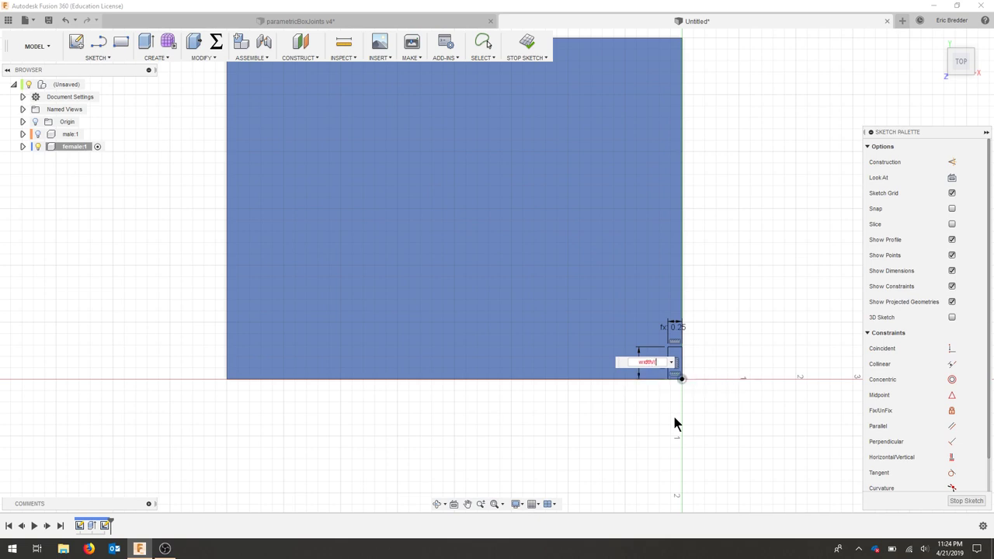
type("/(2*numb")
key("Return")
type("+1)")
key("Return")
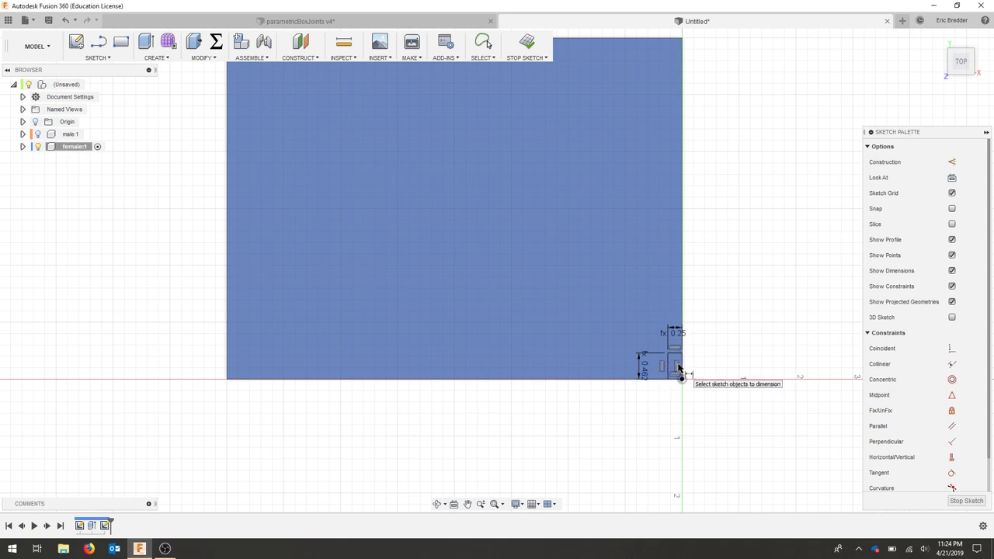
Step: Extrude the small corner rectangle as a cut with extent All, flipped to go through the plate
key("e")
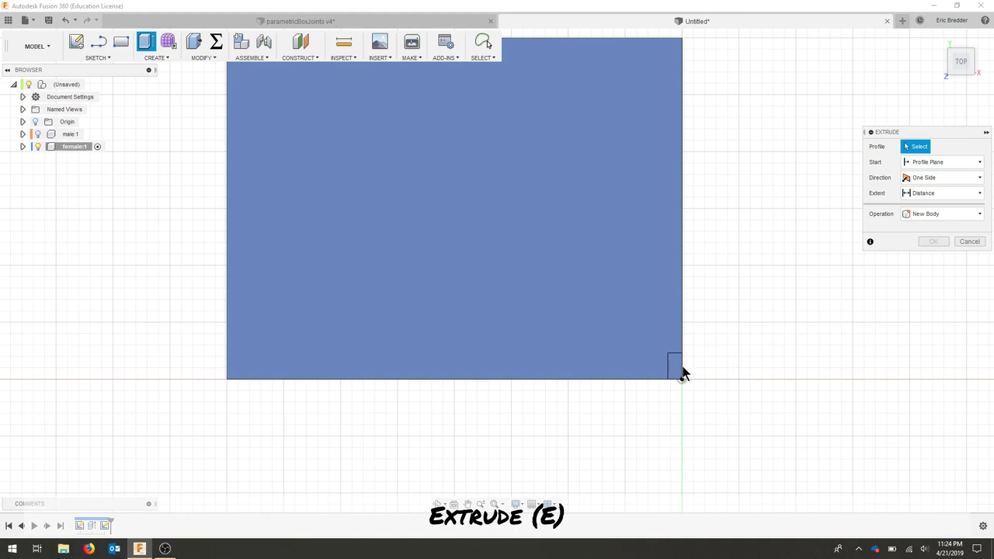
left_click(681, 374)
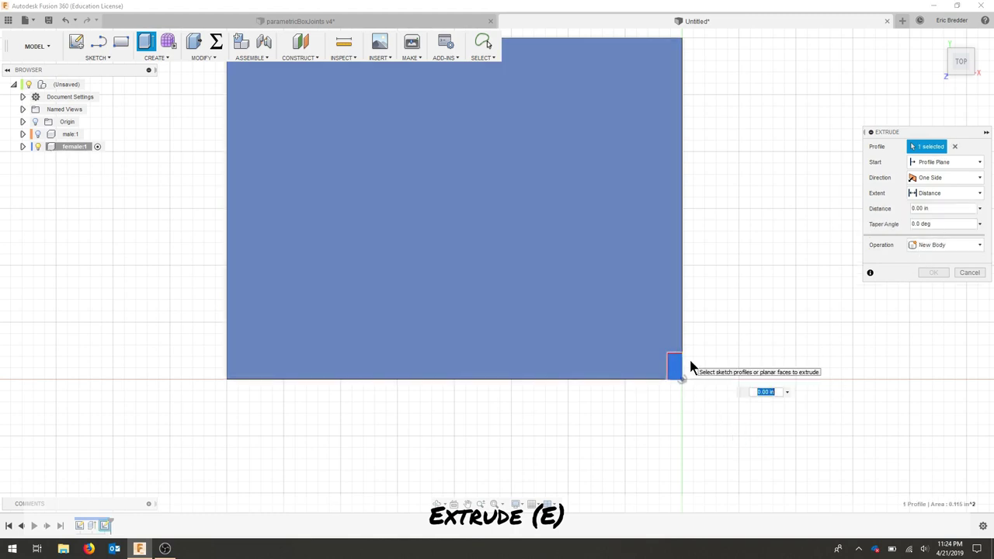
left_click(952, 179)
left_click(952, 193)
left_click(976, 195)
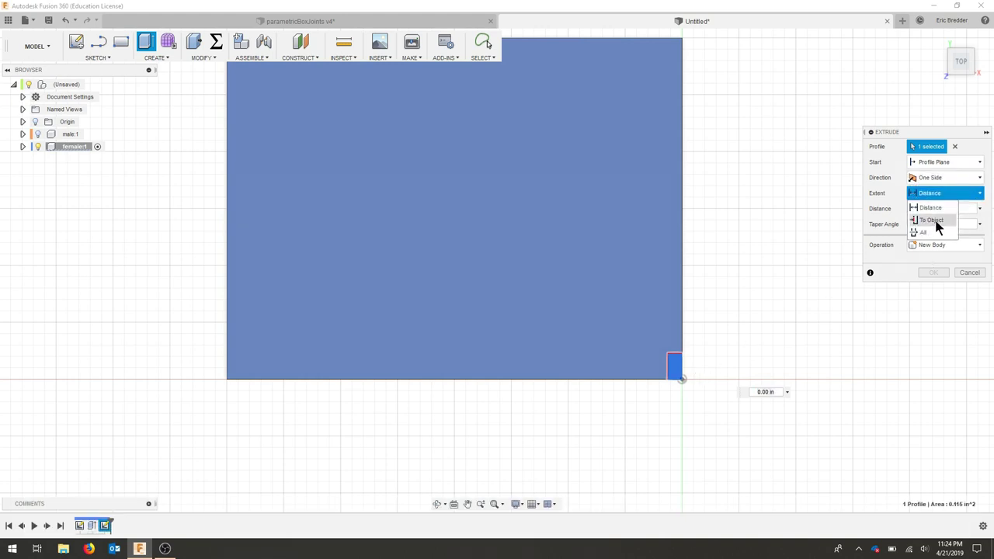
left_click(929, 232)
left_click(912, 208)
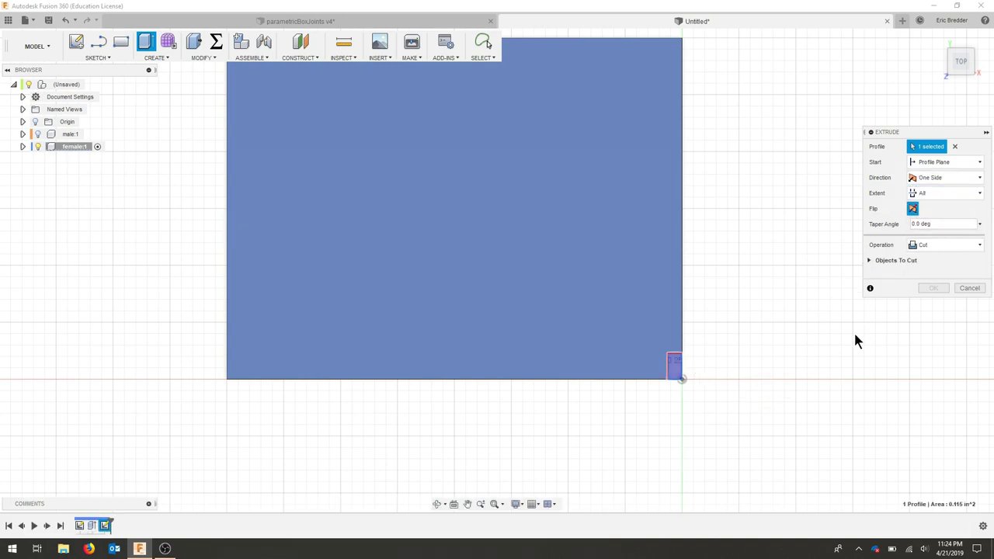
left_click_drag(848, 316, 854, 291)
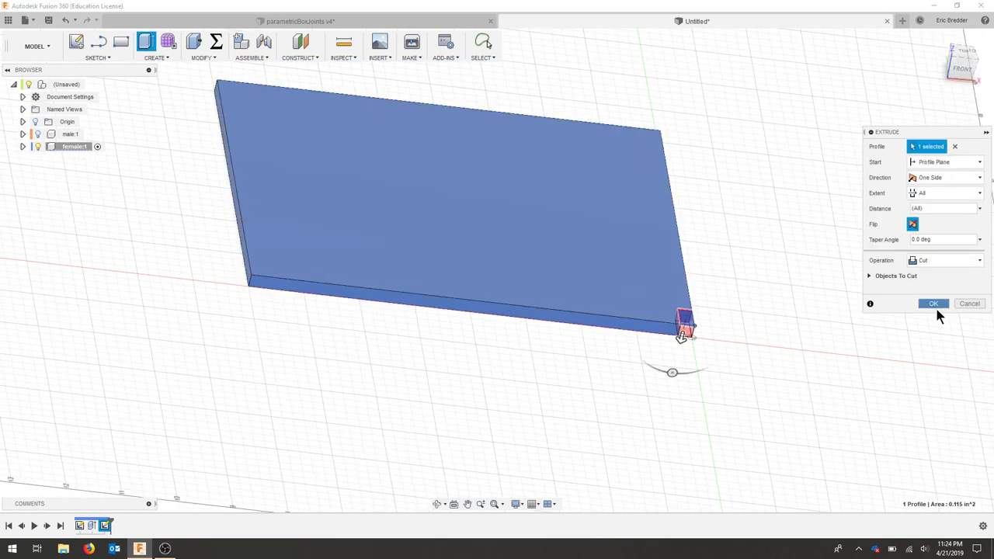
left_click(935, 303)
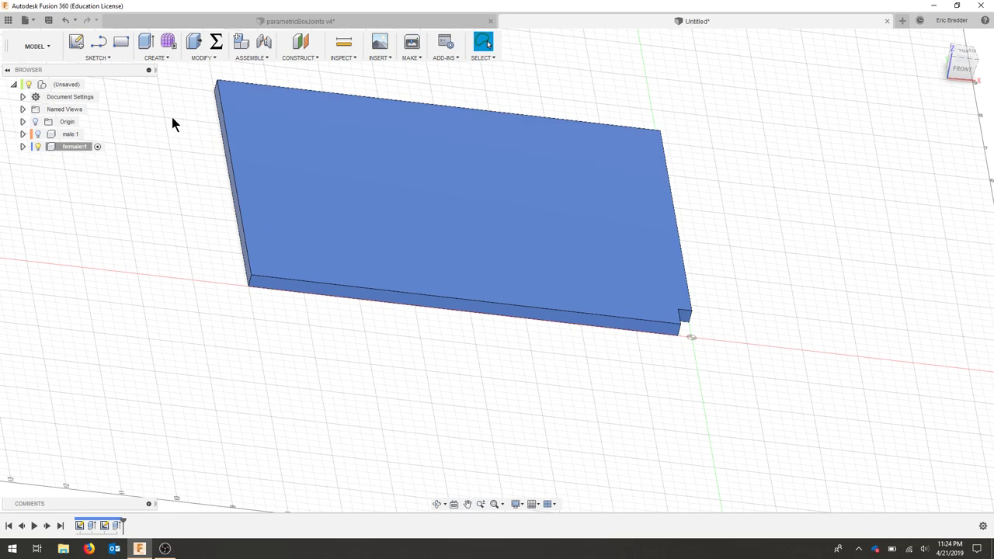
Step: Start a rectangular feature pattern of the corner notch cut, directed along the plate's notched short edge
left_click(161, 57)
mouse_move(185, 266)
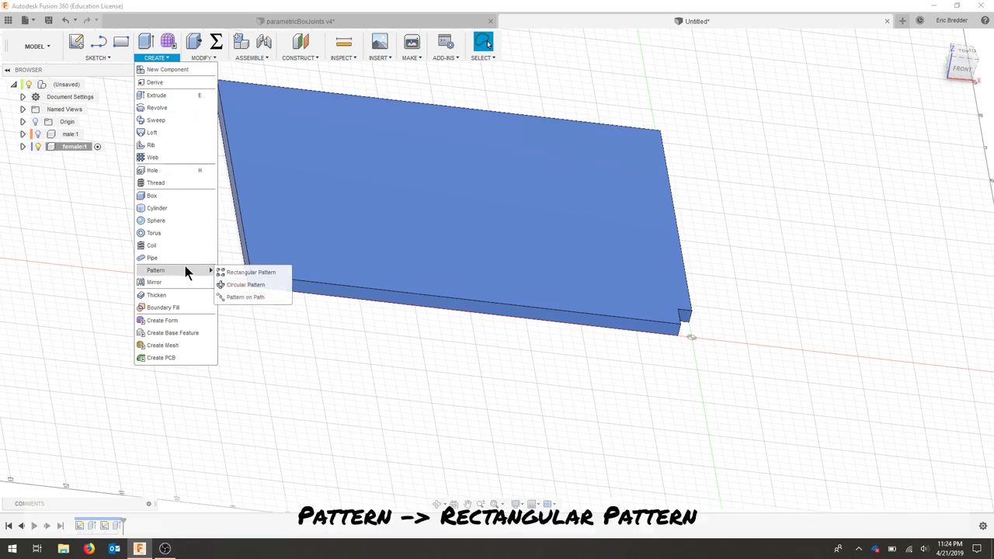
left_click(268, 275)
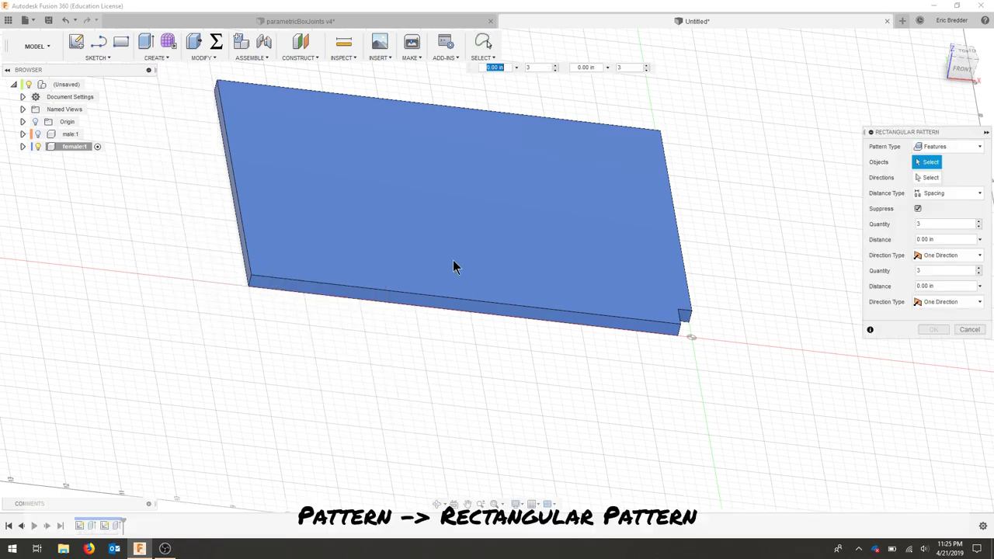
left_click(118, 527)
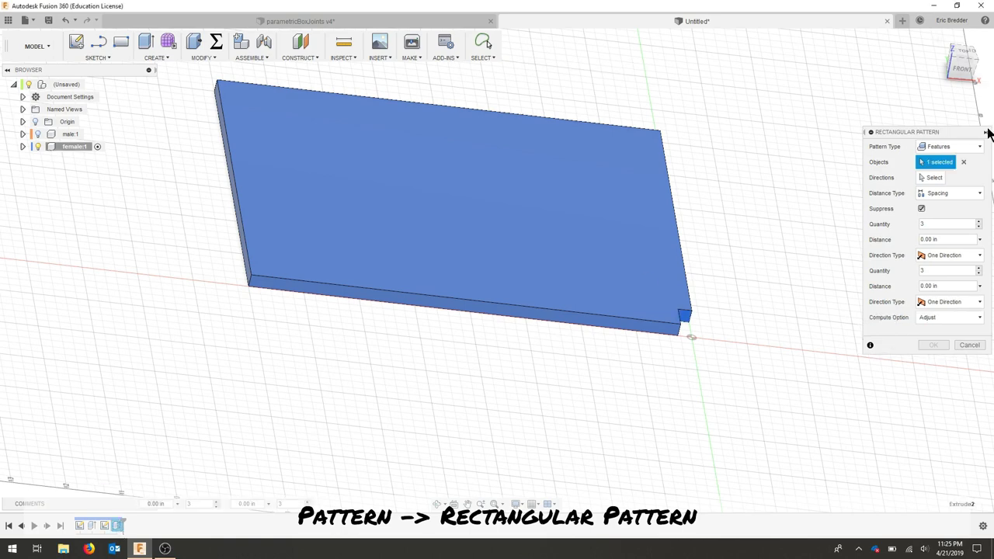
left_click(689, 328)
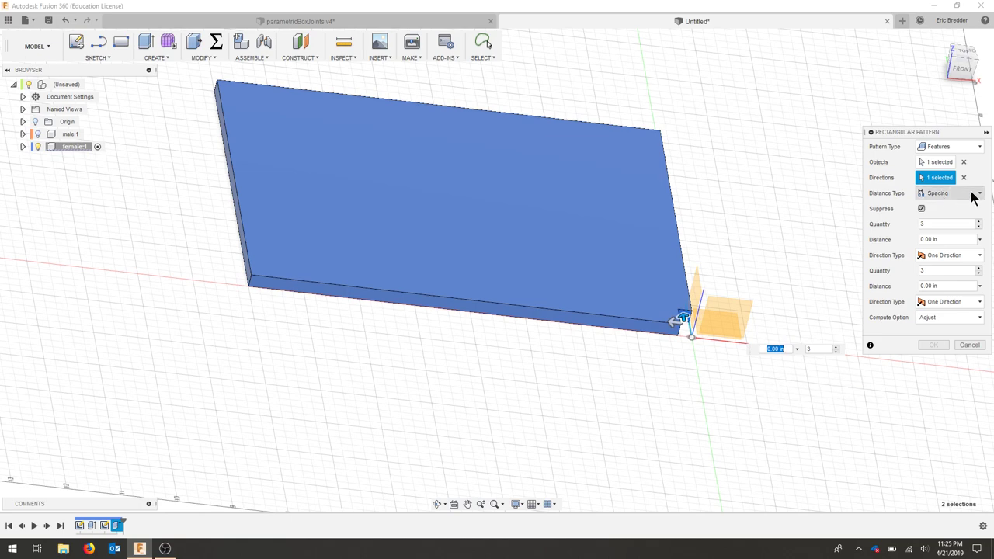
Step: Set the notch pattern's quantity to numberFingers and its distance to width/(numberFingers + .5)
left_click(943, 224)
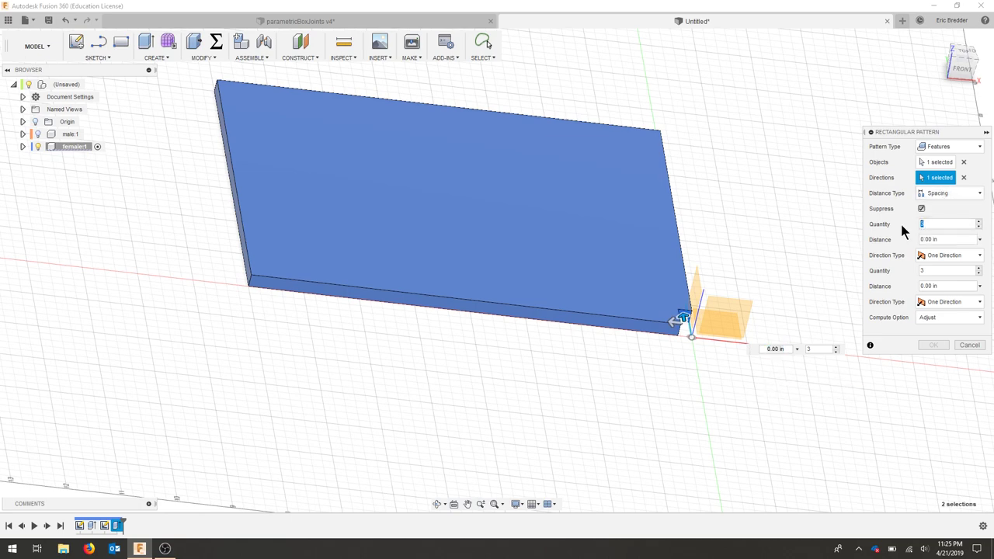
type("numberFingers")
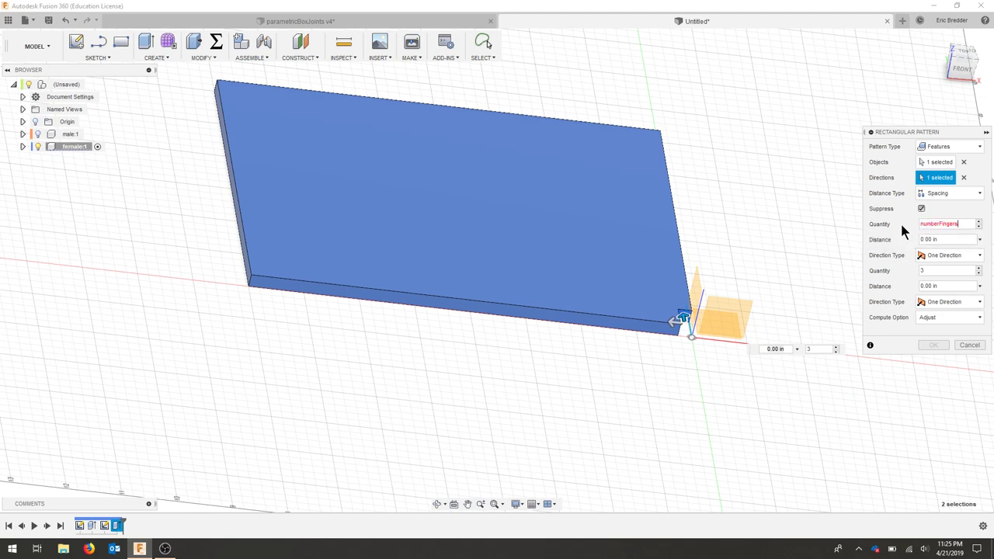
key("Tab")
type("w")
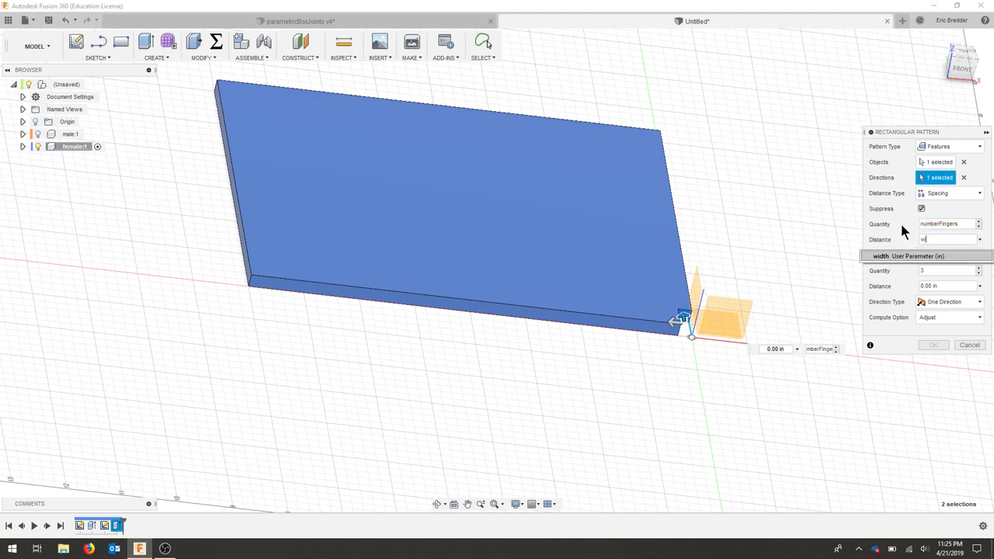
type("idth")
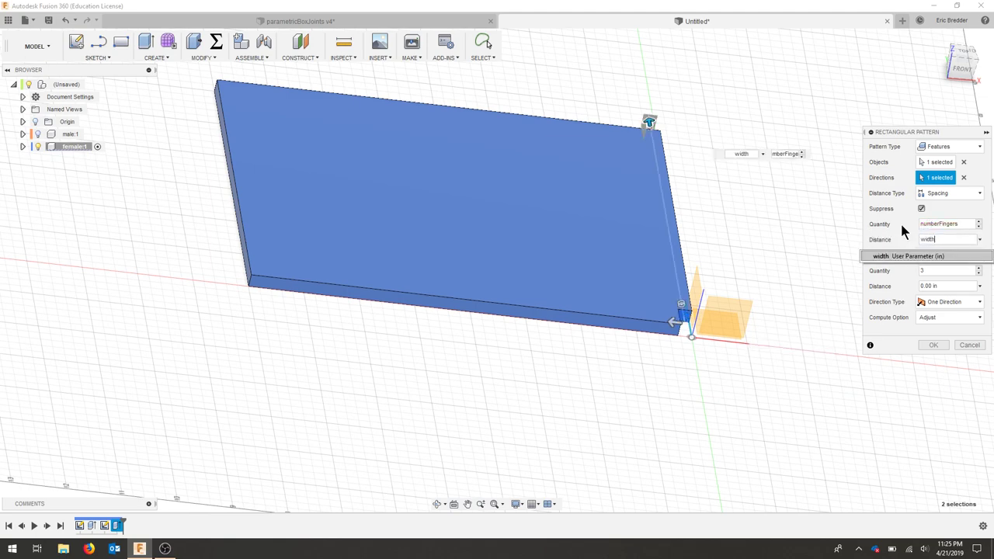
type("/")
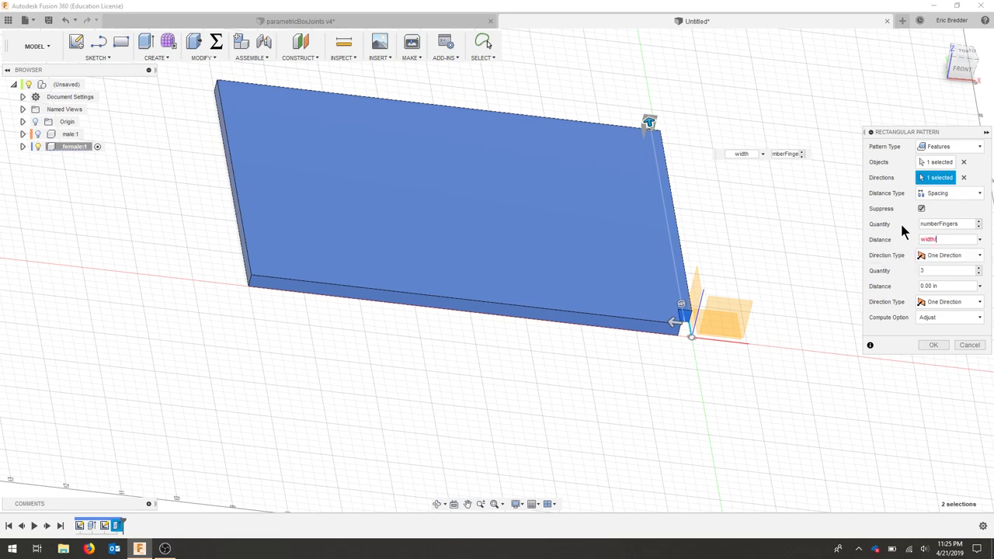
type("(")
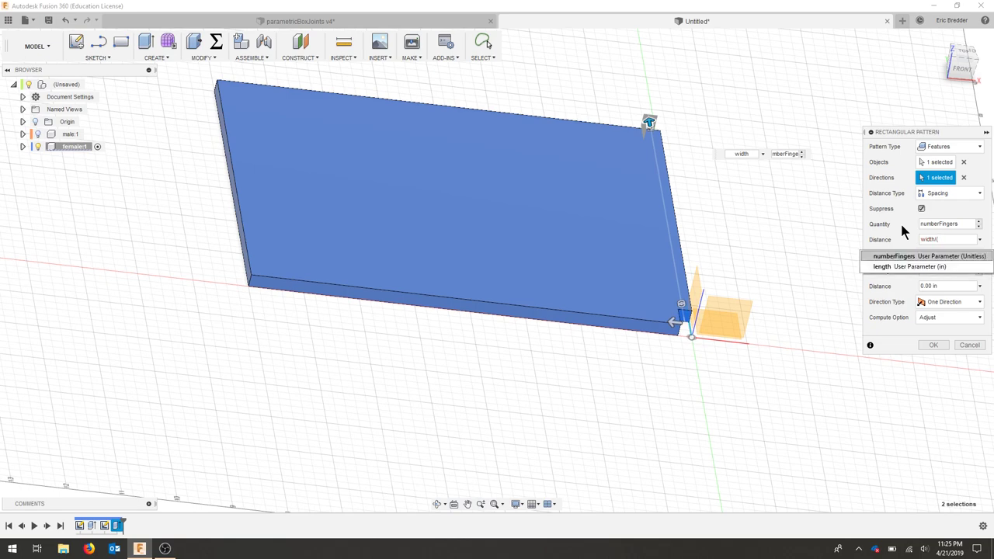
type("numberFingers + 5")
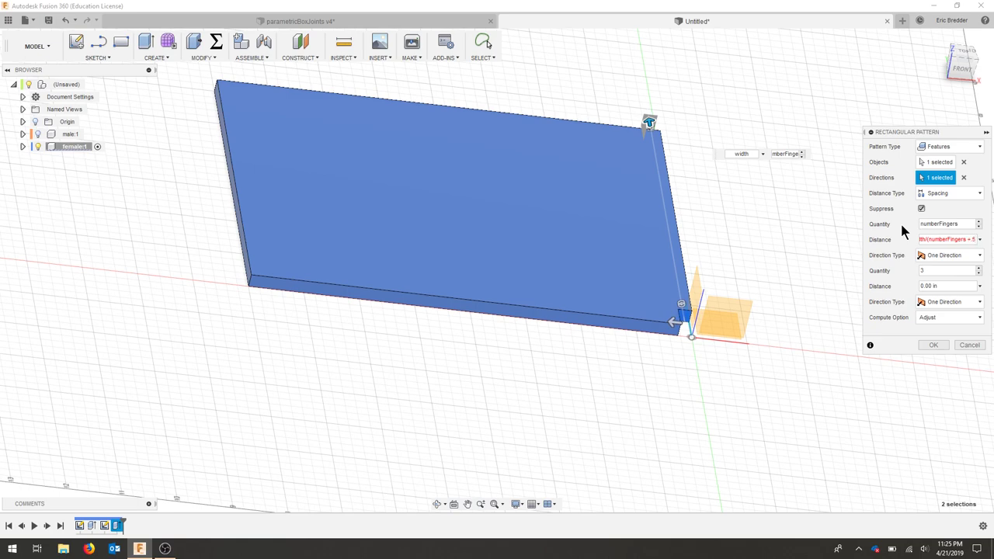
type(")")
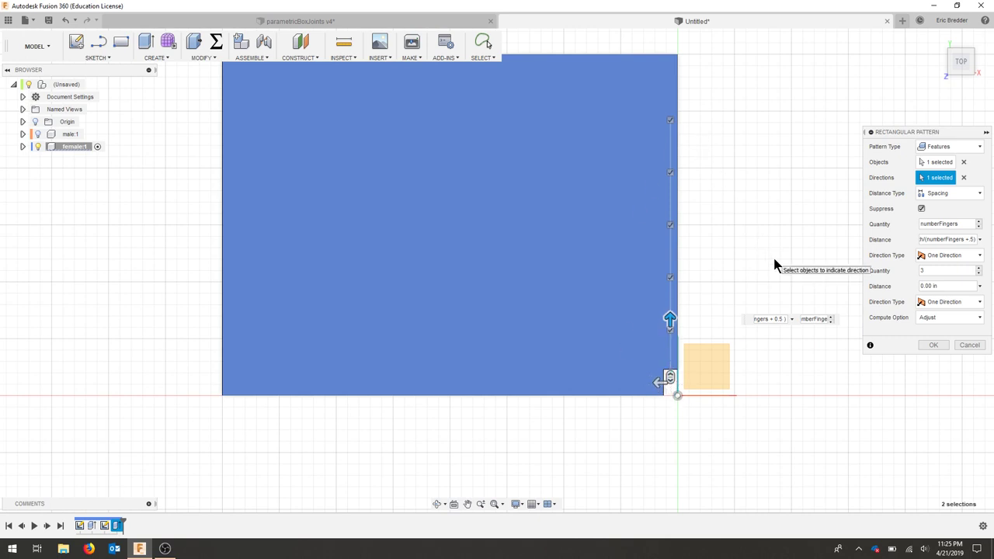
Step: Set the notch pattern's quantity to numberFingers + 1 and the second-direction quantity to 1, completing the rectangular pattern
left_click(968, 223)
type("+")
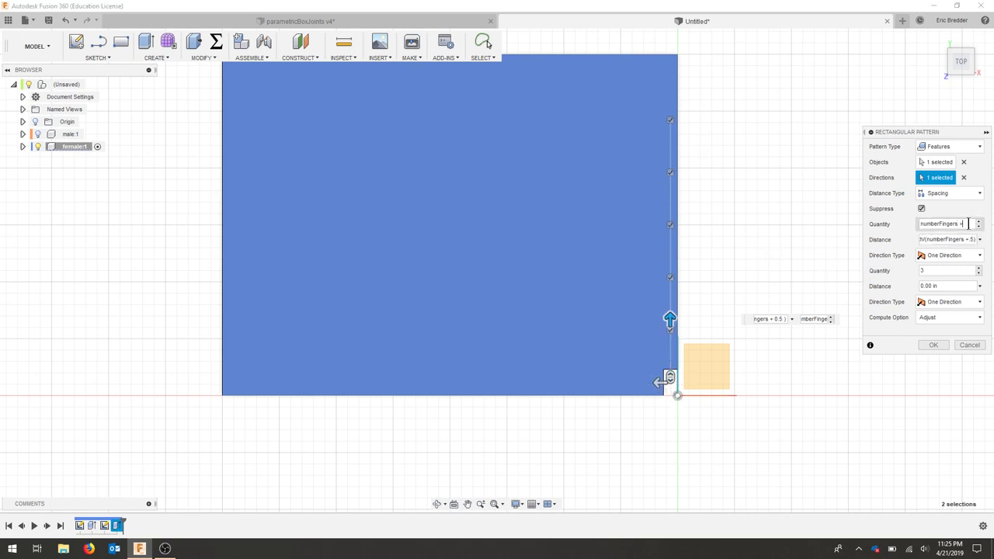
type(" 1")
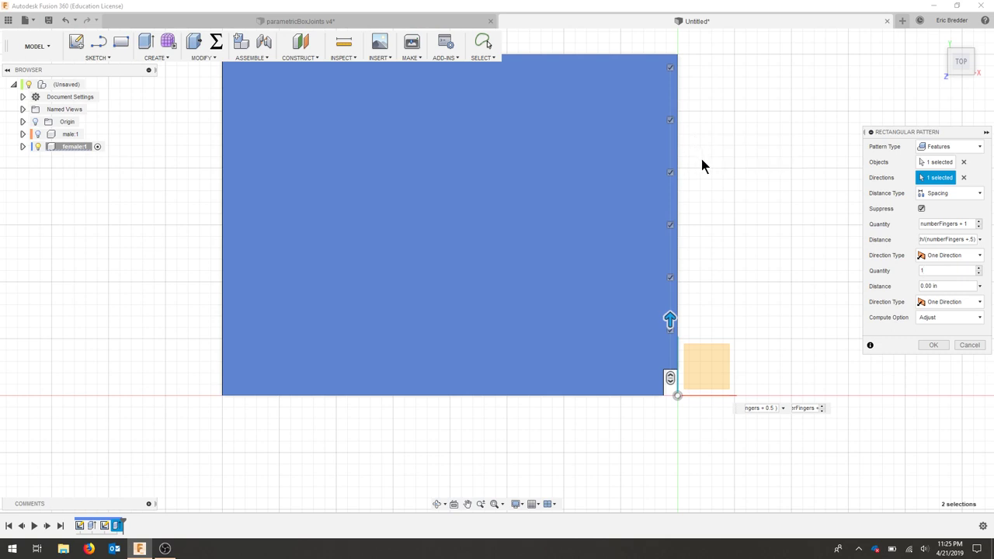
left_click(936, 345)
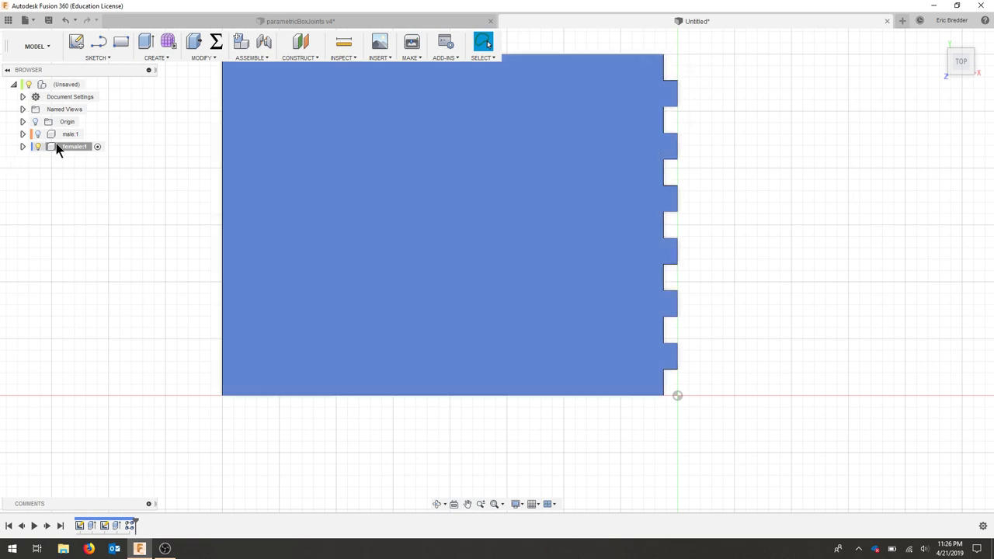
Step: Activate the male component and make it visible beside the female component
left_click(77, 134)
left_click(91, 134)
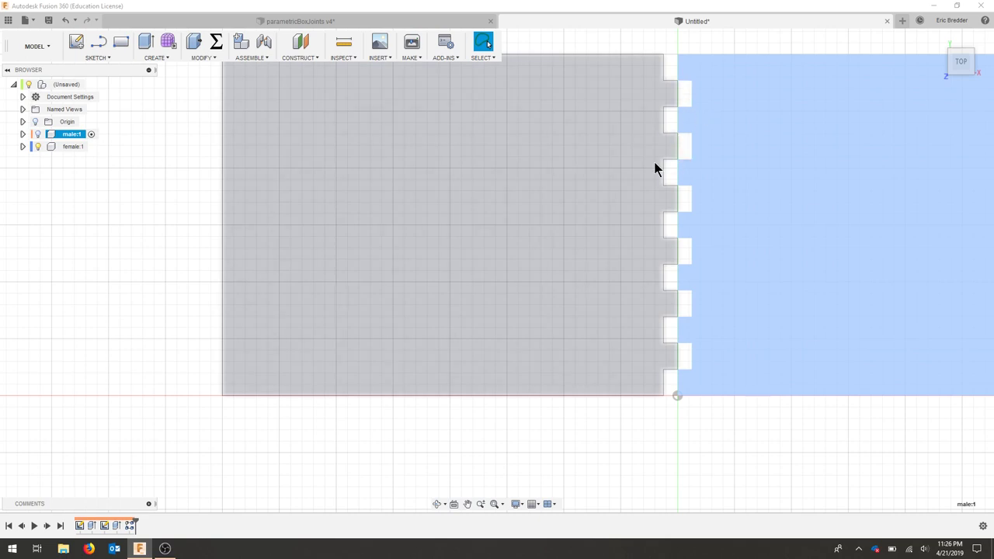
left_click(704, 423)
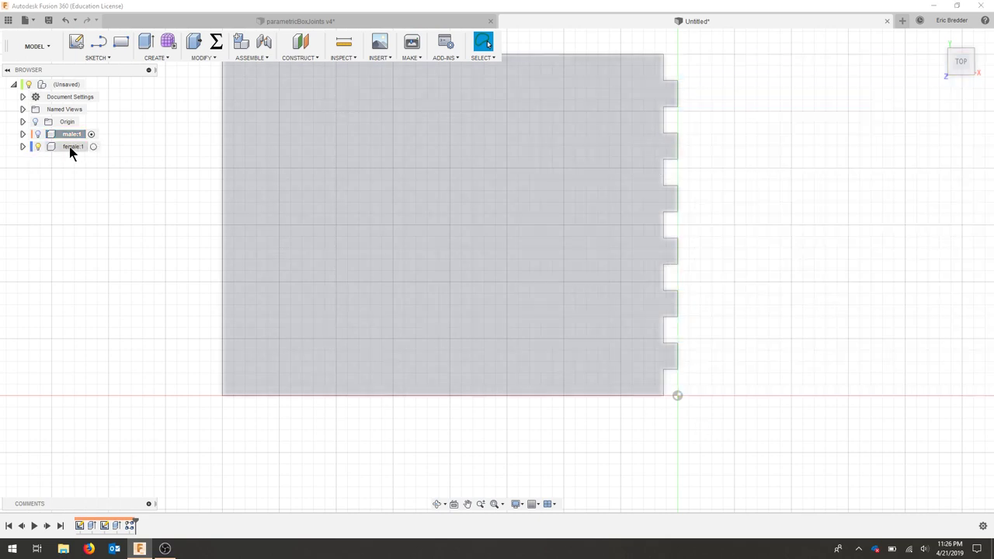
left_click(38, 146)
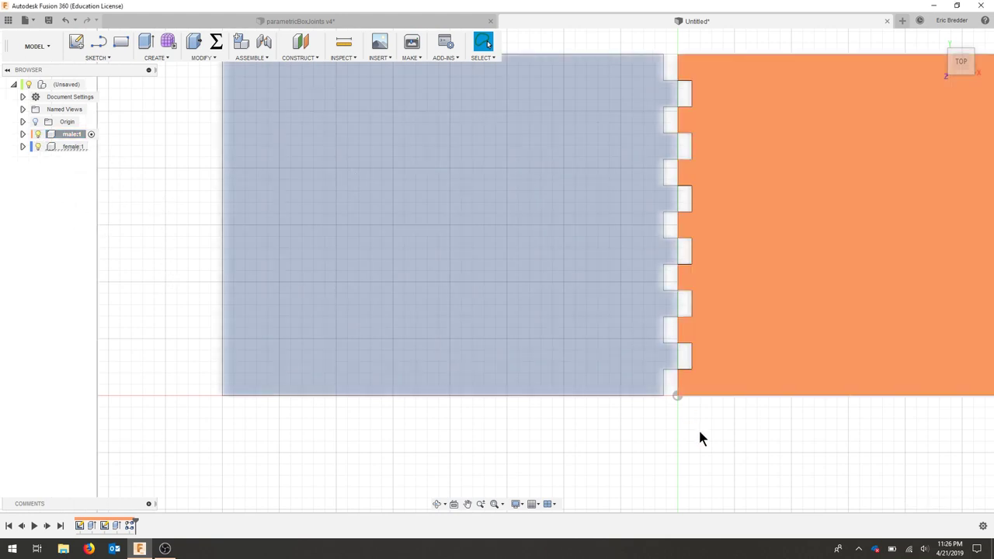
Step: Toggle component color cycling off and on again
left_click(333, 56)
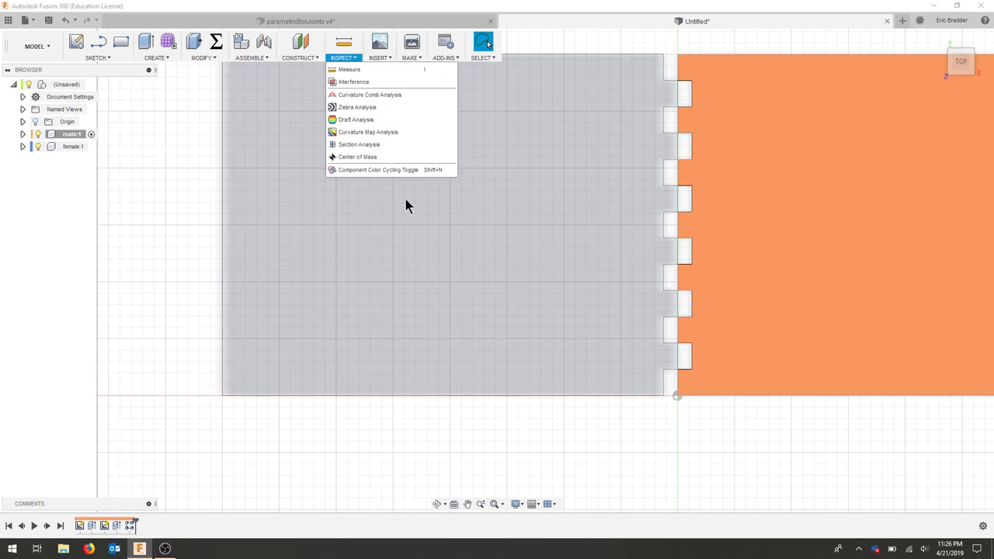
left_click(403, 170)
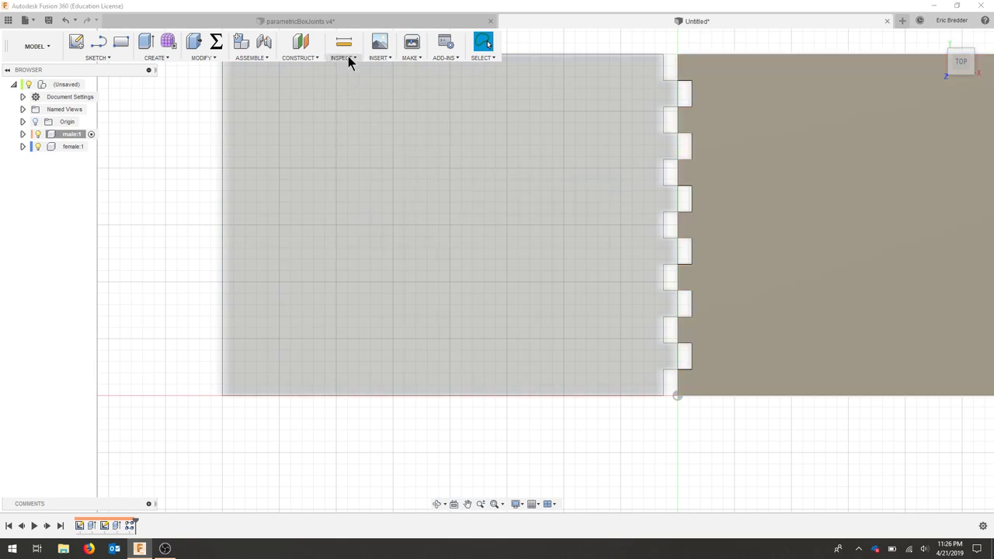
left_click(348, 57)
left_click(408, 169)
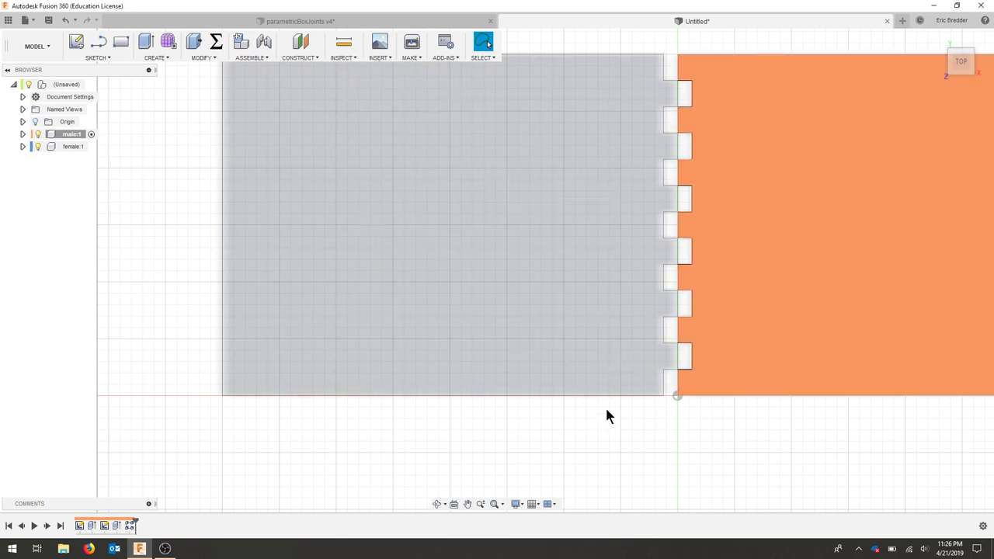
Step: Activate the top-level component of the unsaved design
middle_click_drag(606, 410, 84, 87, "shift")
left_click(90, 84)
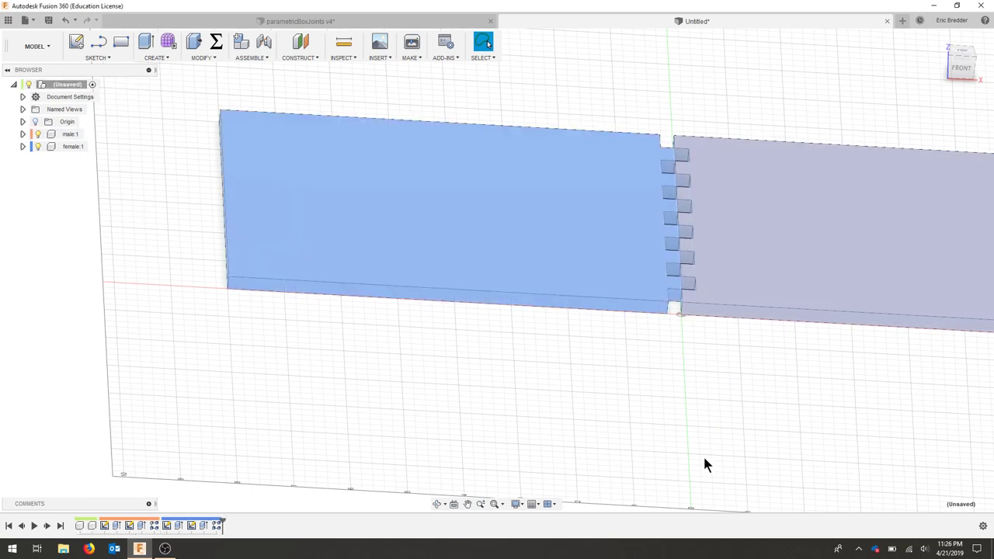
middle_click_drag(785, 372, 753, 381, "shift")
middle_click_drag(762, 417, 797, 403, "shift")
Step: Examine the parameter expressions of the male and female components, including their sketches, extrusions and pattern spacing
left_click(216, 47)
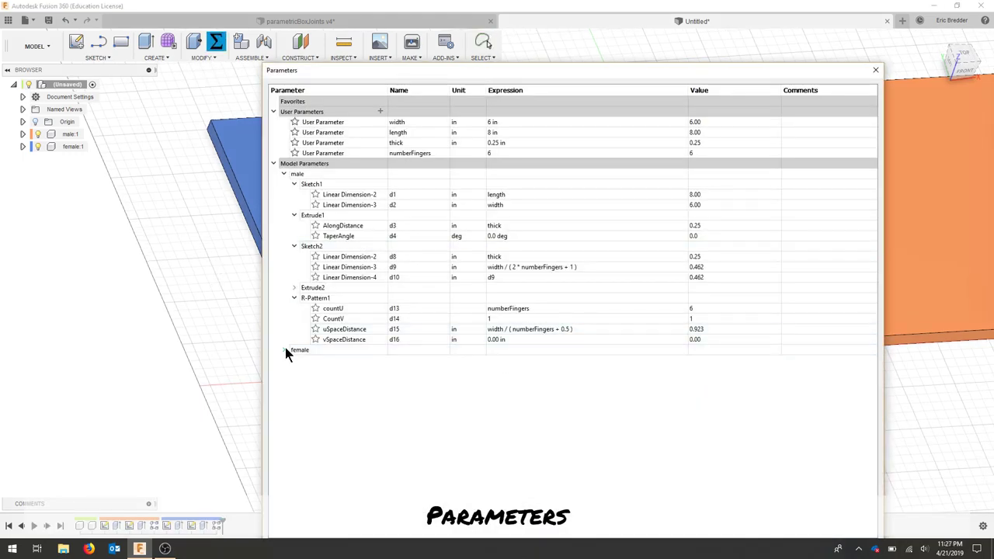
left_click(285, 349)
left_click(294, 361)
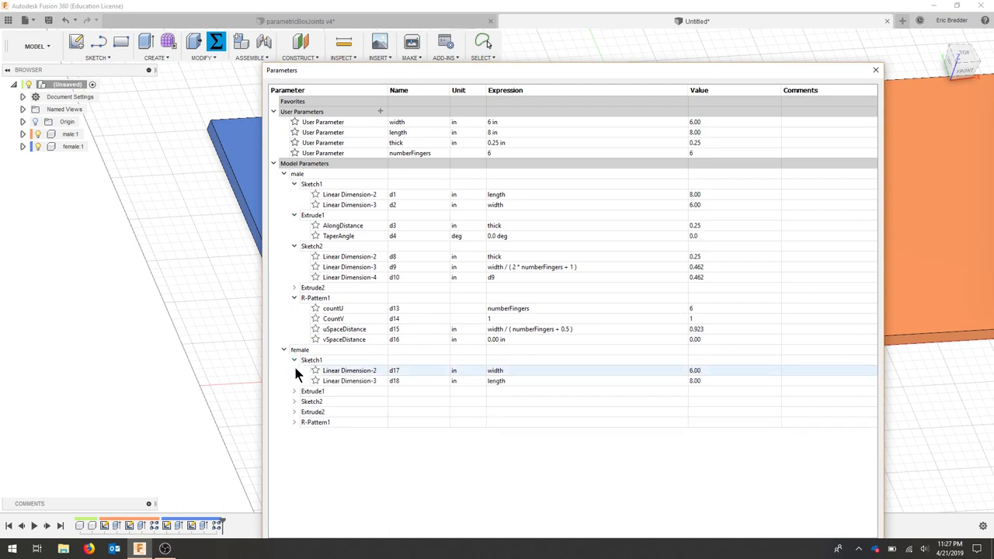
left_click(294, 392)
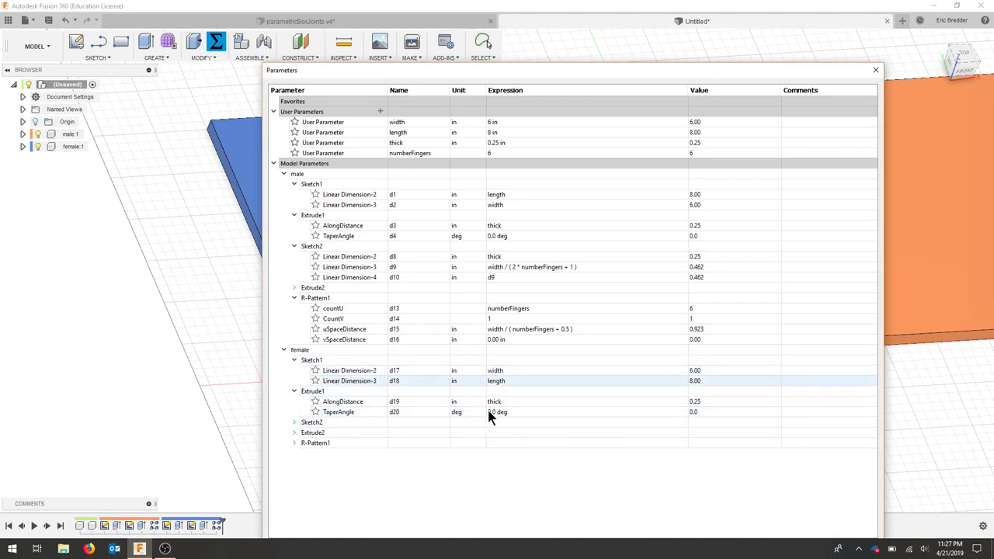
left_click(294, 422)
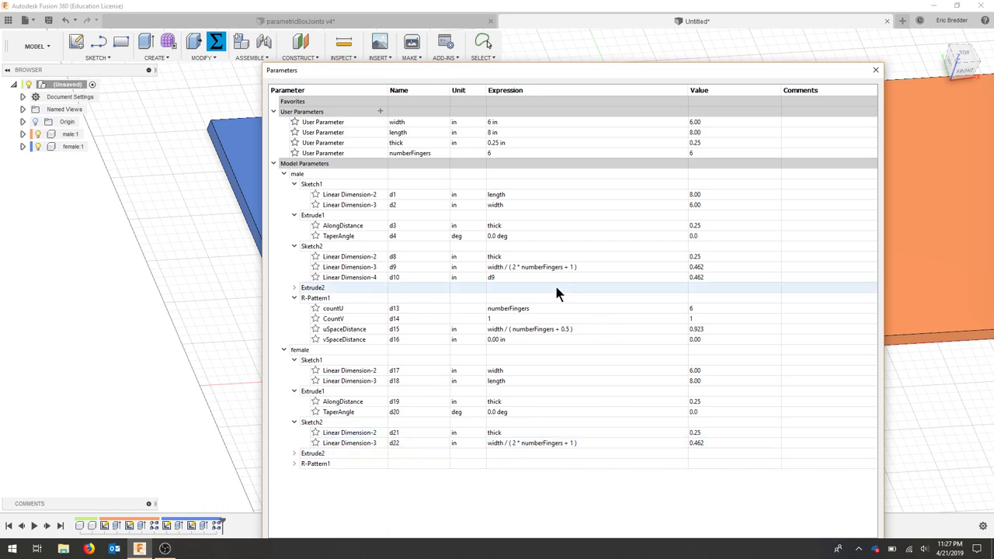
left_click(544, 267)
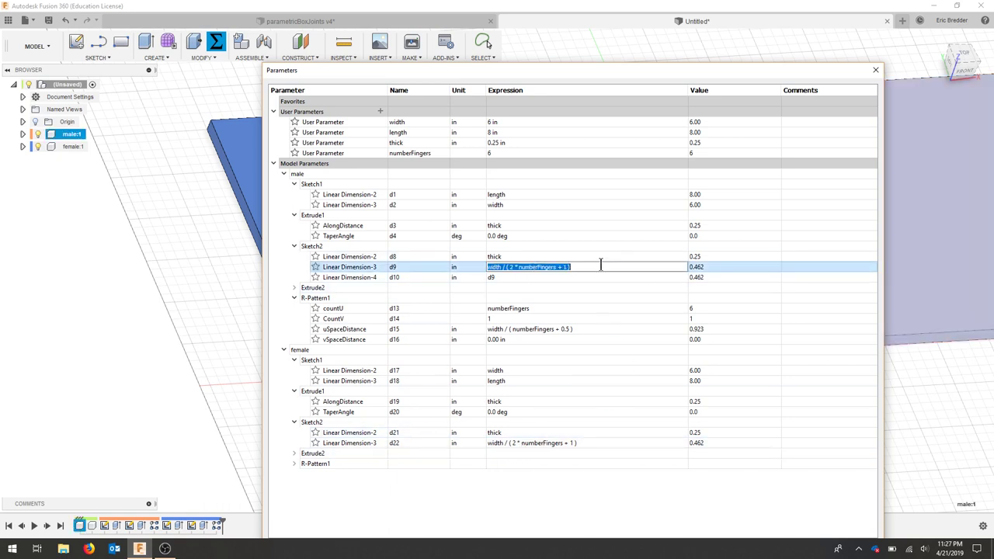
left_click(570, 493)
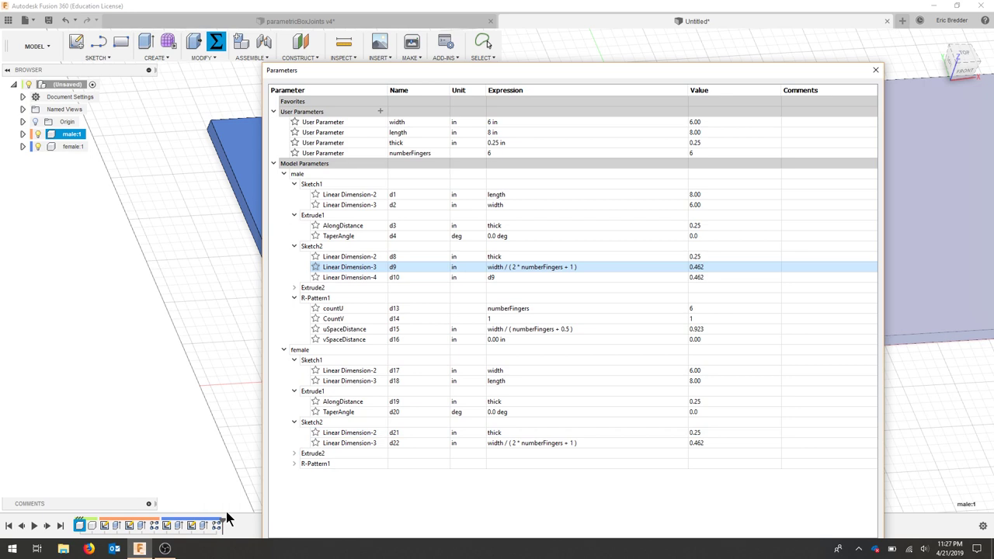
left_click(294, 453)
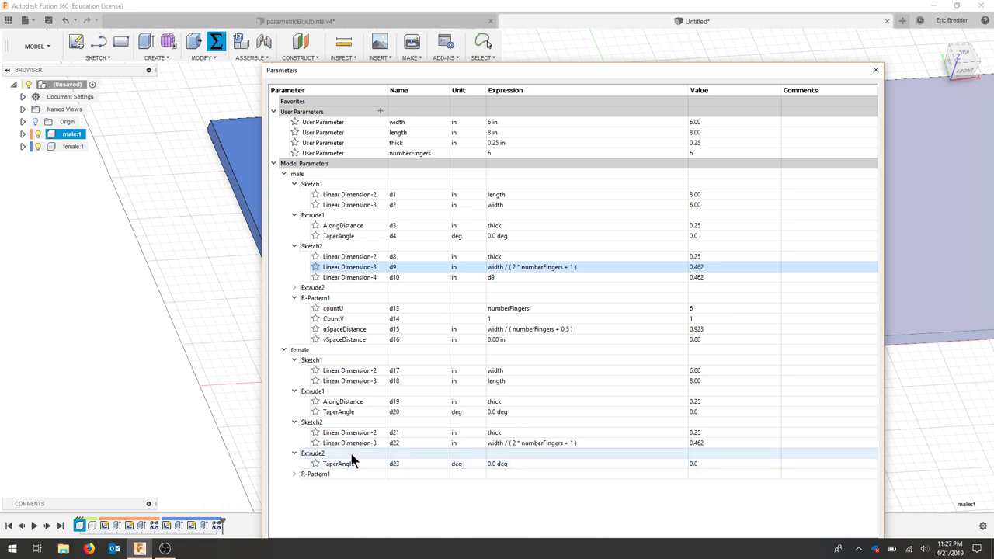
left_click(293, 453)
left_click(295, 463)
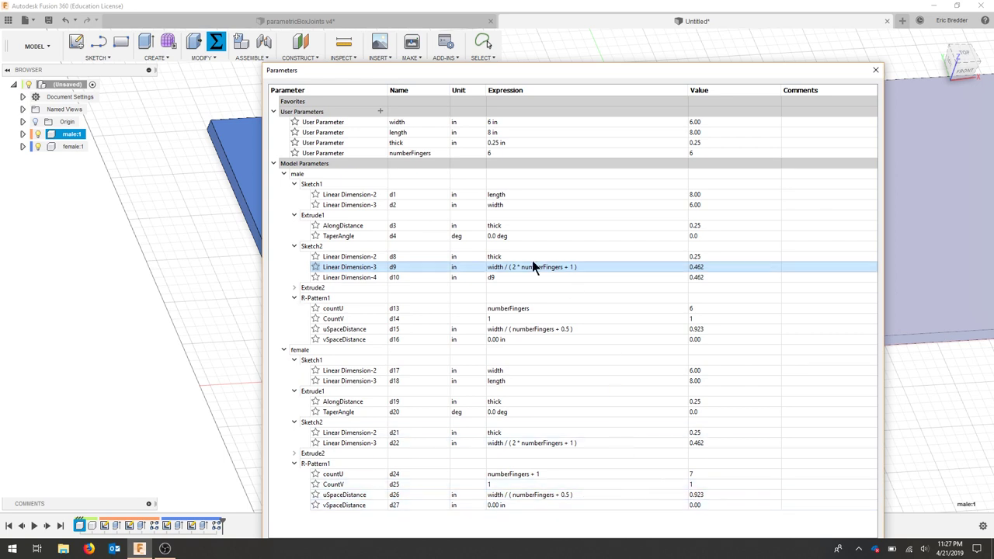
double_click(547, 330)
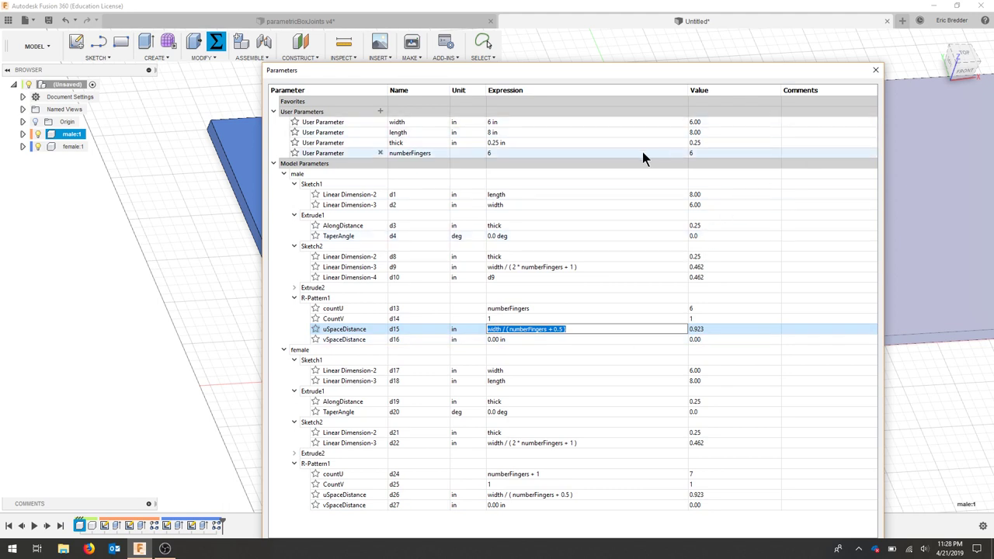
Step: Set the numberFingers user parameter to 8 and apply it to the model
left_click(697, 155)
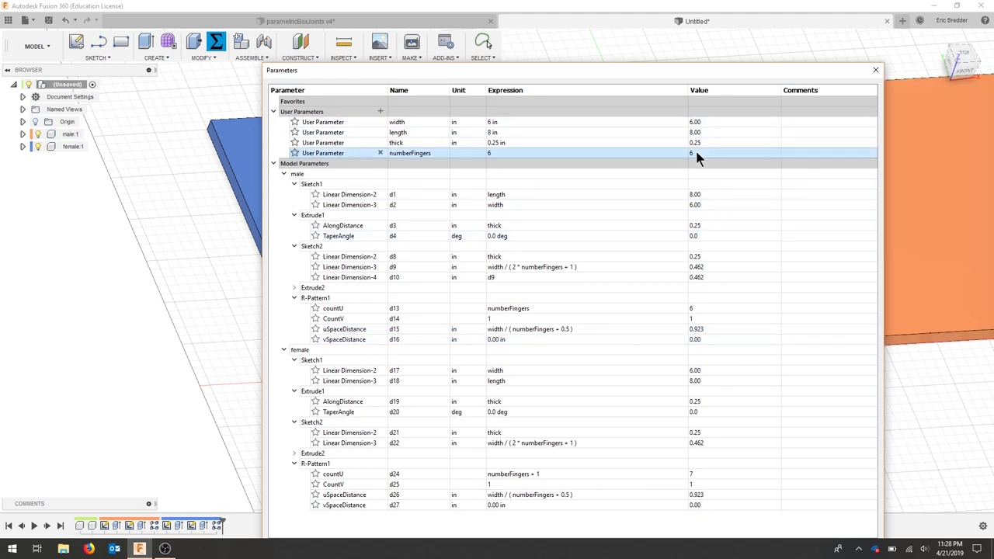
left_click(556, 155)
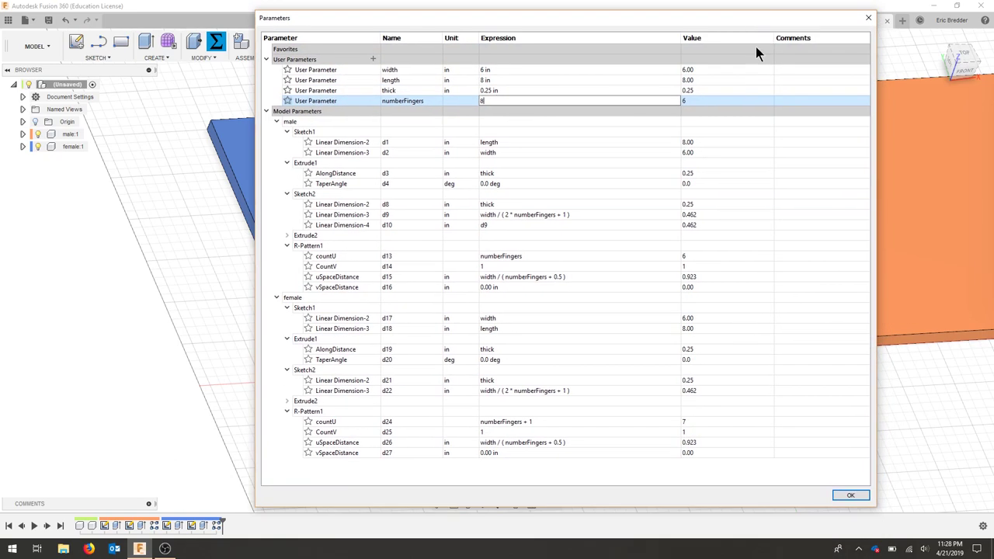
left_click(853, 496)
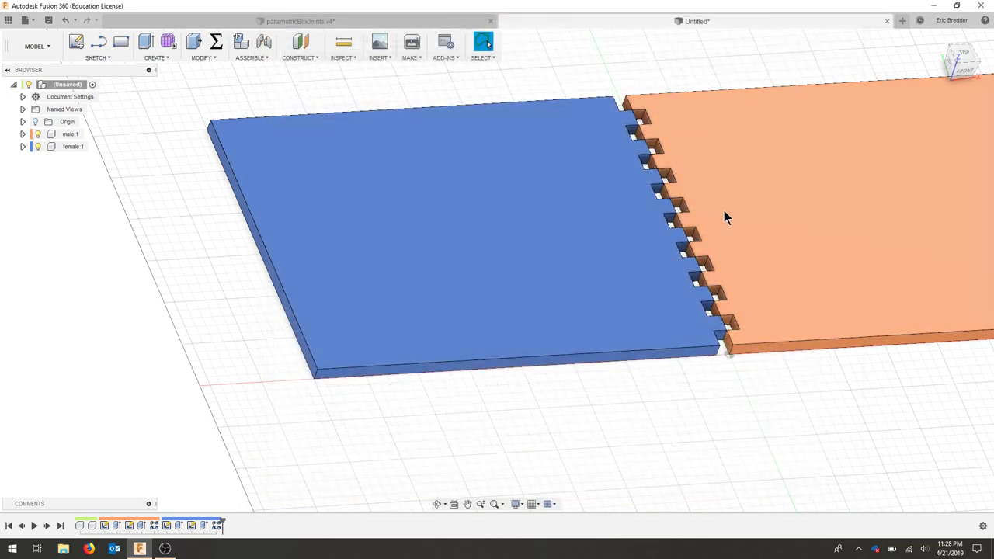
Step: Save the design as parametricJointVideo
middle_click_drag(724, 218, 705, 229, "shift")
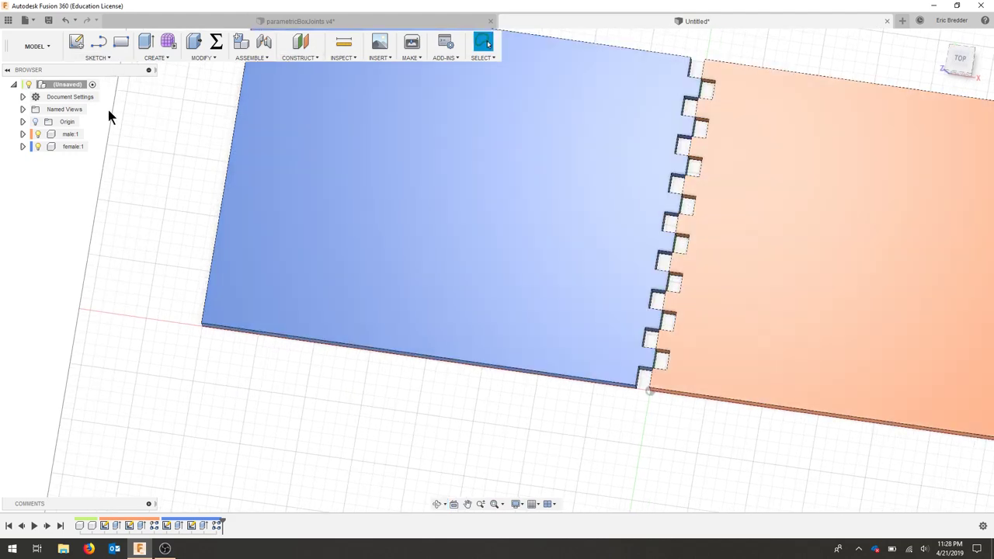
left_click(48, 21)
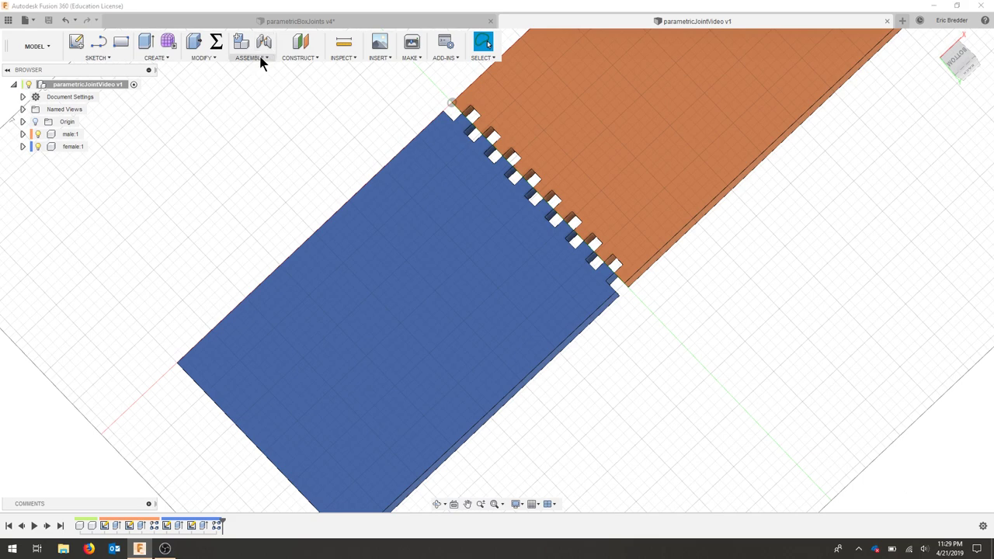
Step: Join the female component's end finger to the lower edge midpoint of the male component's last notch with a rigid joint
left_click(262, 58)
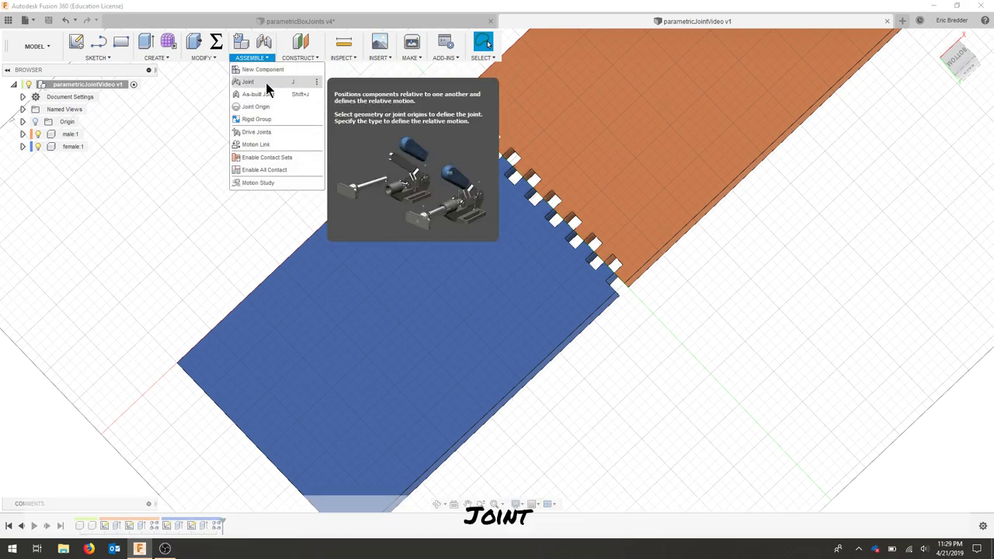
left_click(249, 82)
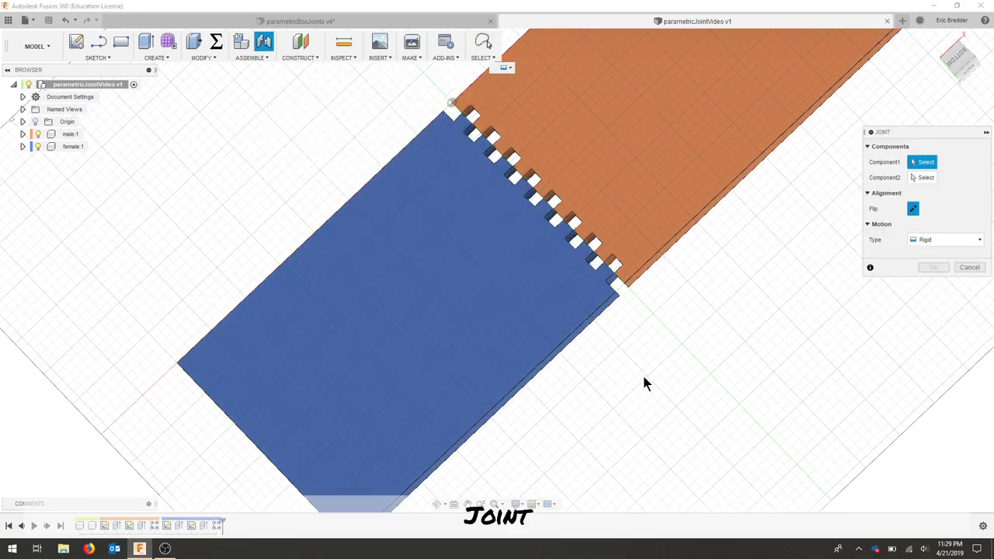
scroll(623, 283, "up", 3)
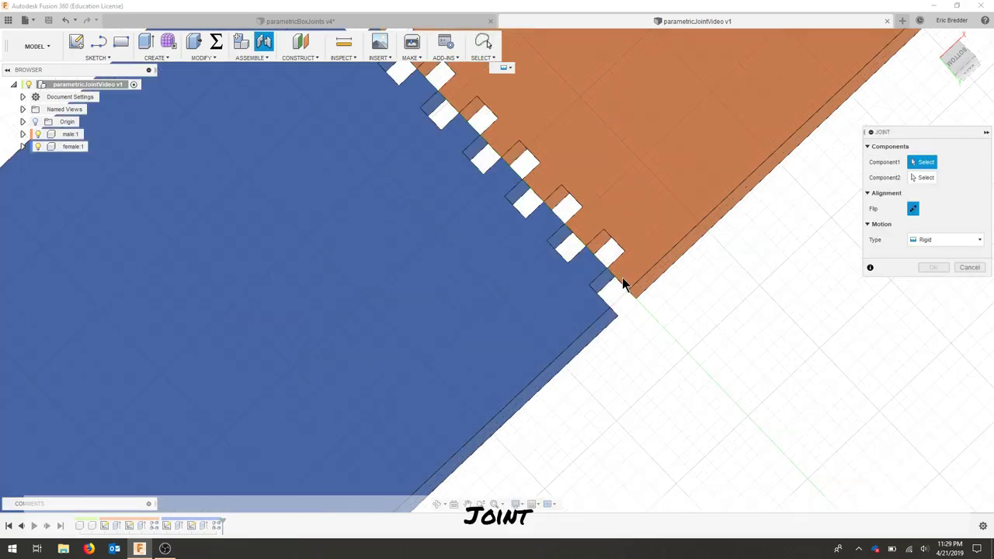
scroll(624, 283, "up", 3)
middle_click_drag(618, 271, 590, 249, "shift")
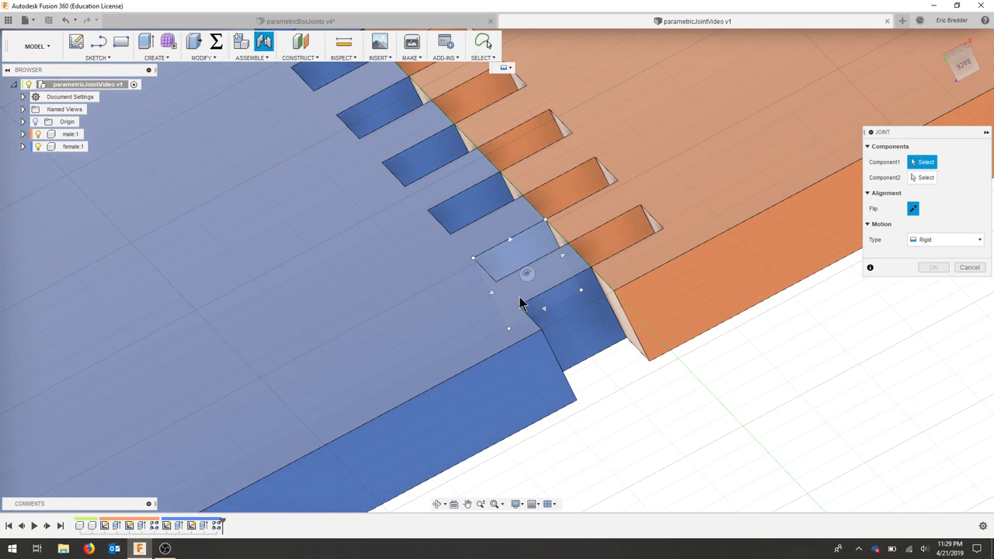
middle_click_drag(570, 228, 674, 201, "shift")
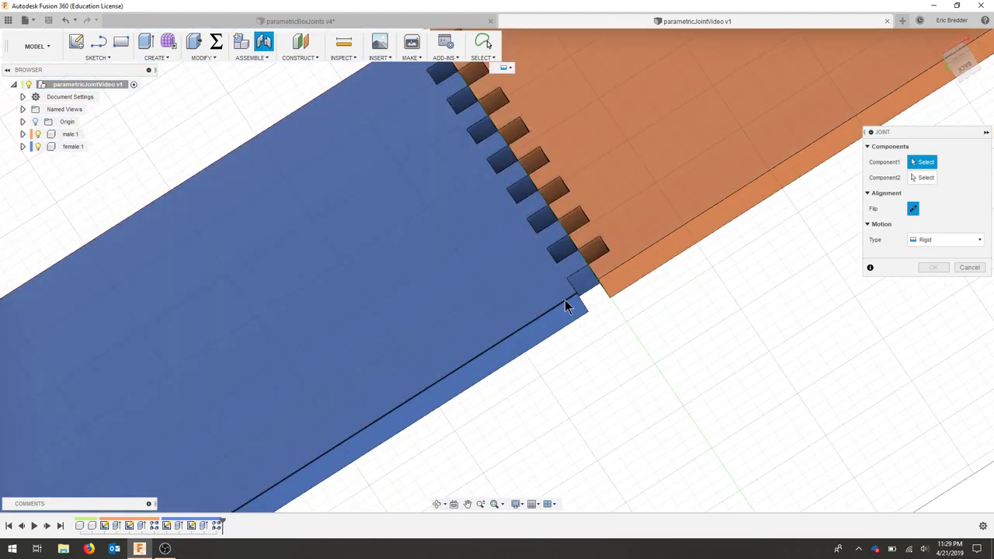
left_click(582, 263)
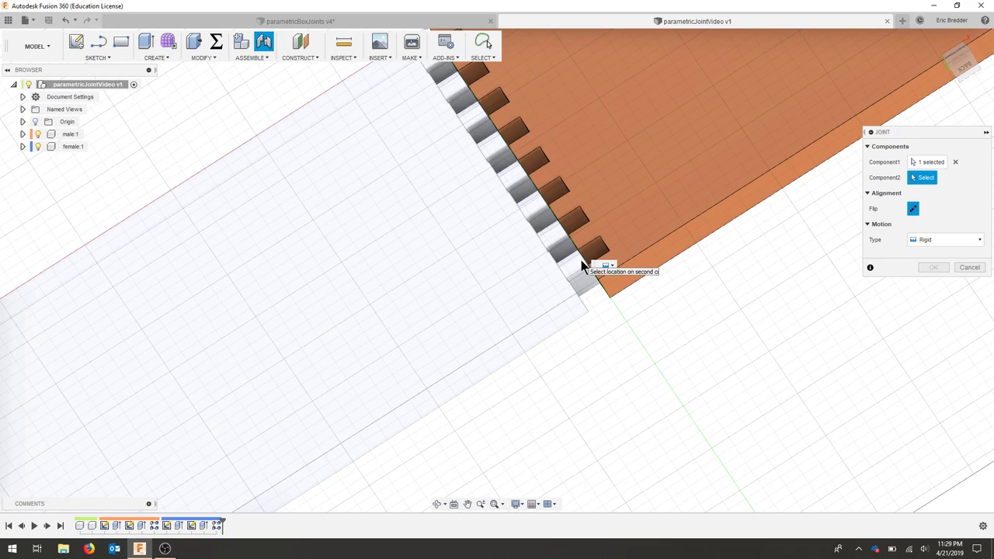
middle_click_drag(600, 262, 630, 296, "shift")
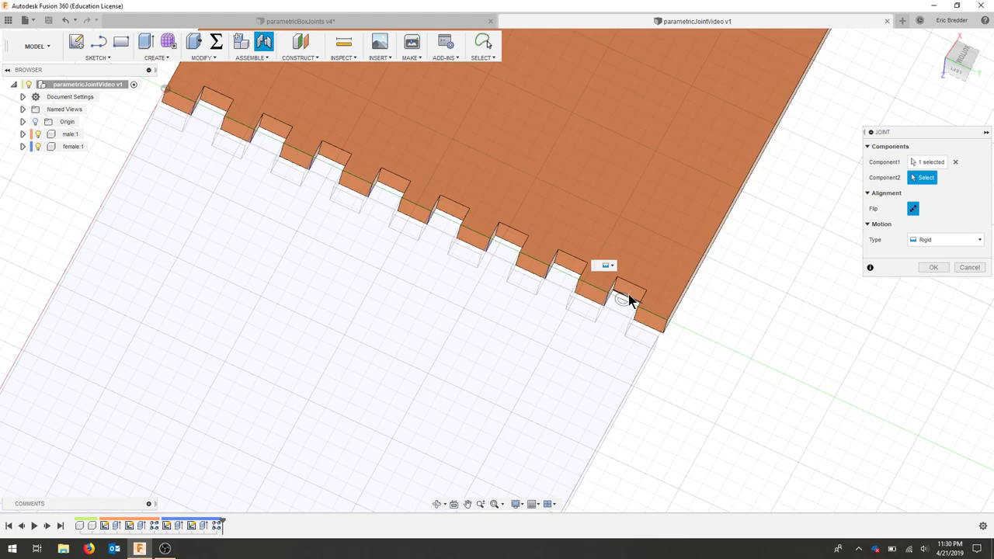
scroll(631, 301, "up", 5)
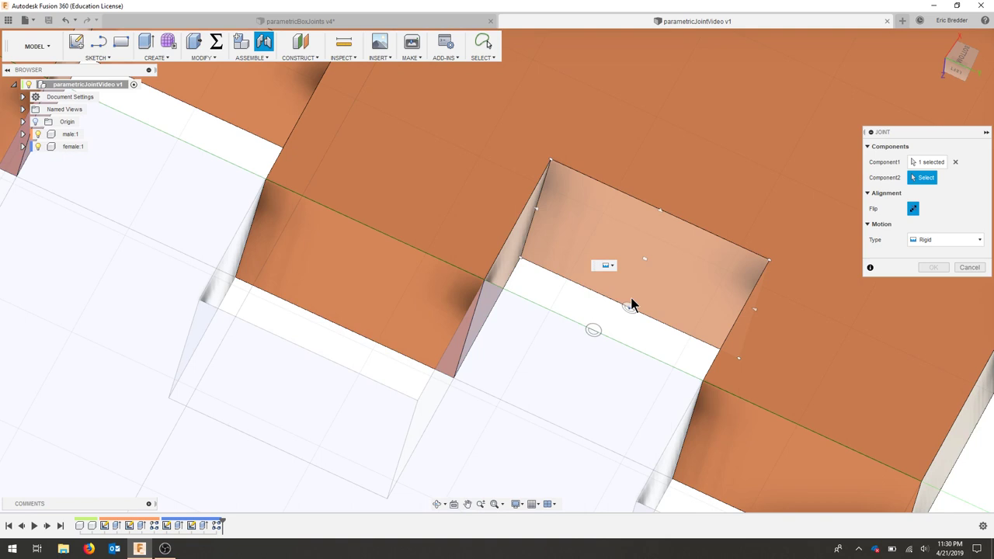
left_click(631, 301)
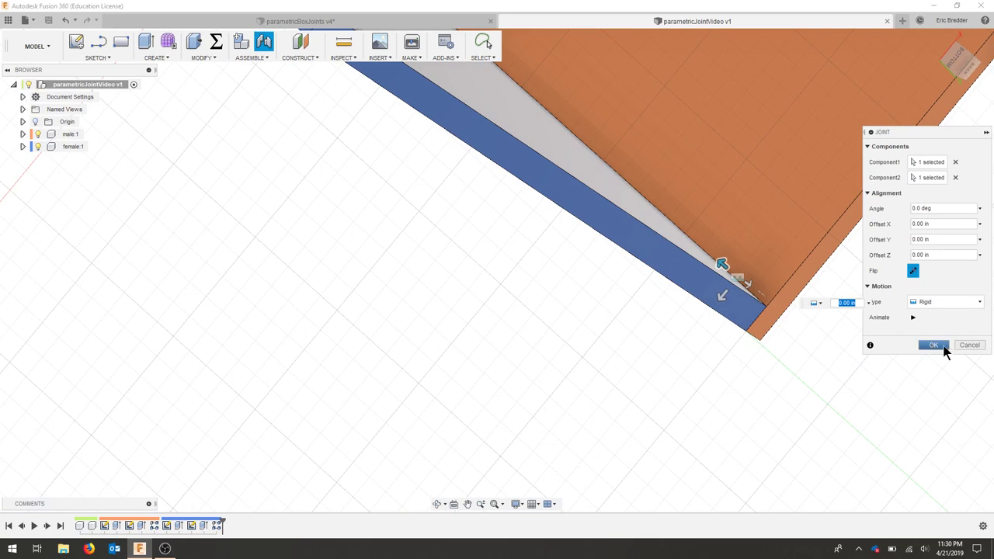
left_click(934, 345)
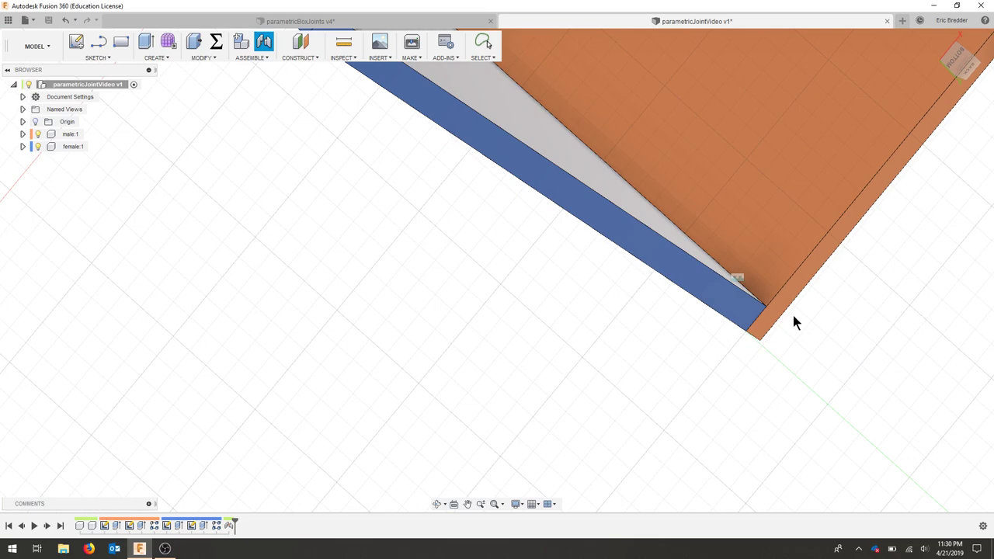
middle_click_drag(793, 315, 789, 253, "shift")
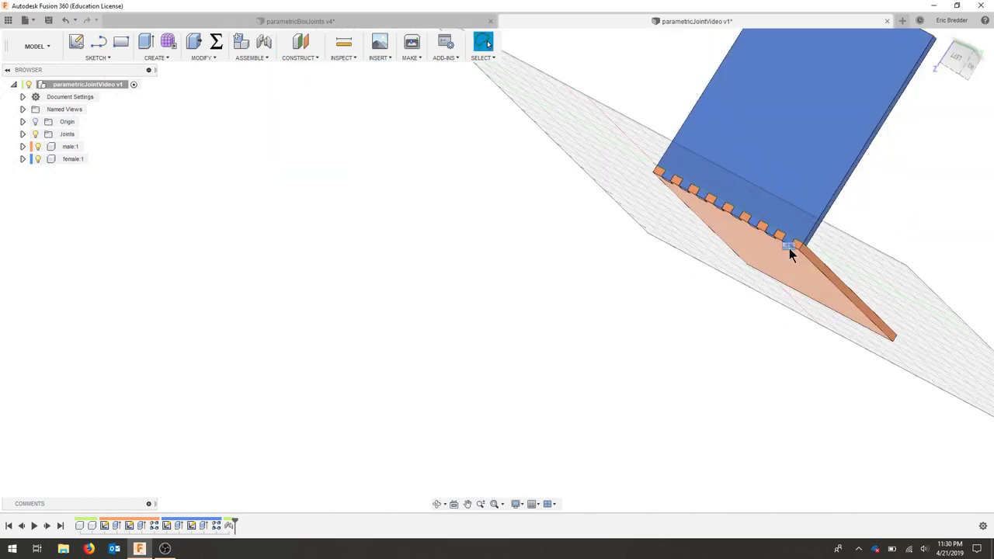
Step: Inspect the rigid joint listed under Joints and hide the Joints folder in the model
left_click(23, 134)
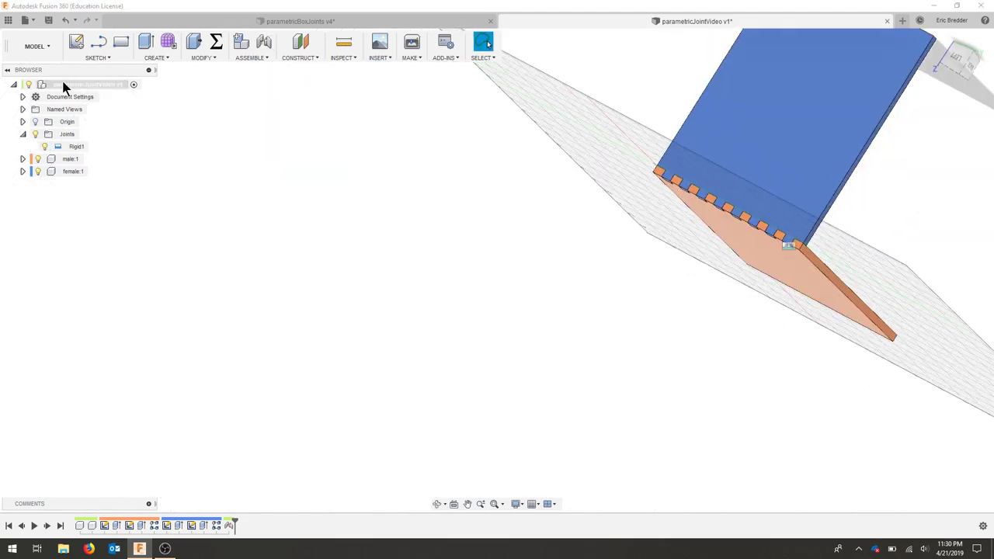
left_click(45, 146)
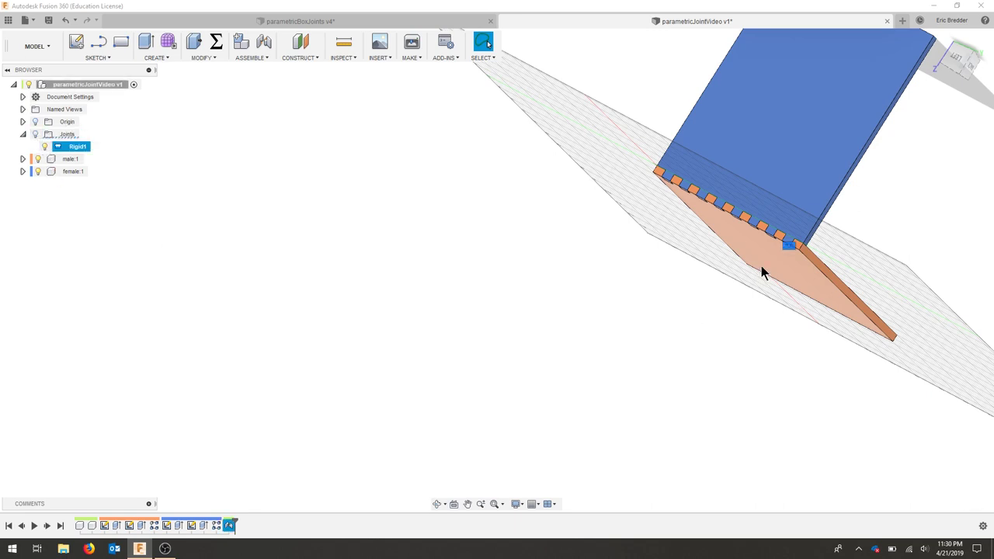
left_click(22, 134)
Step: Set the numberFingers user parameter to 14 and apply it to the assembled box joint
scroll(601, 321, "down", 4)
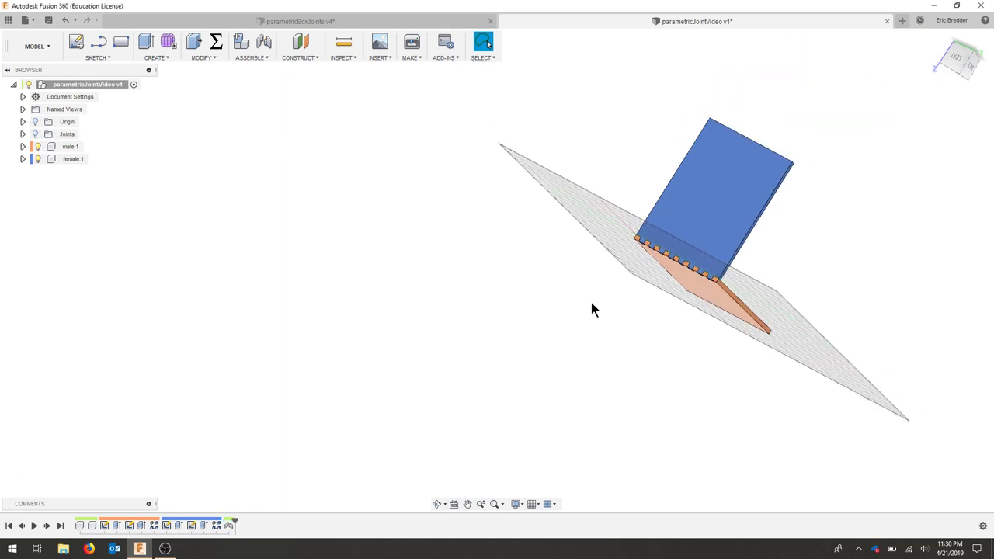
scroll(694, 256, "up", 5)
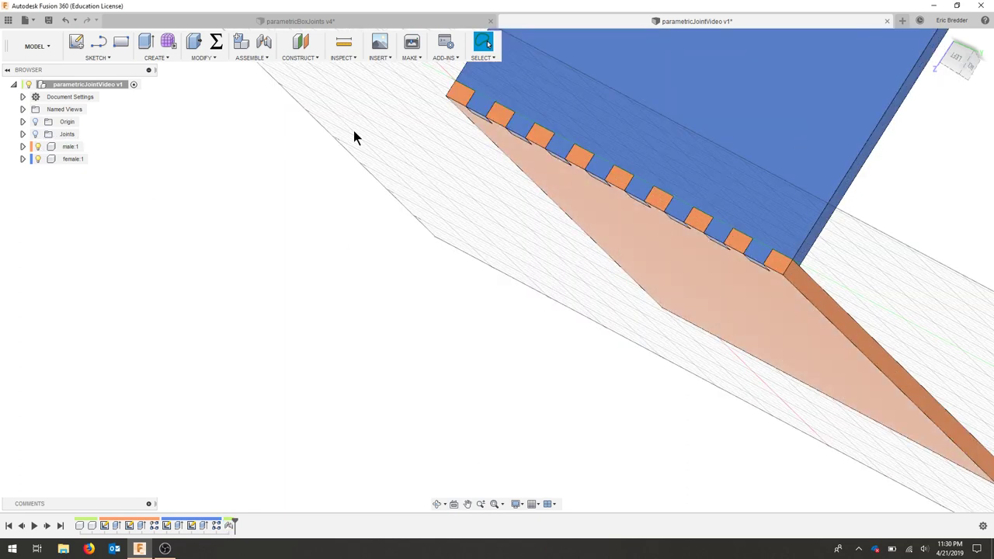
left_click(214, 43)
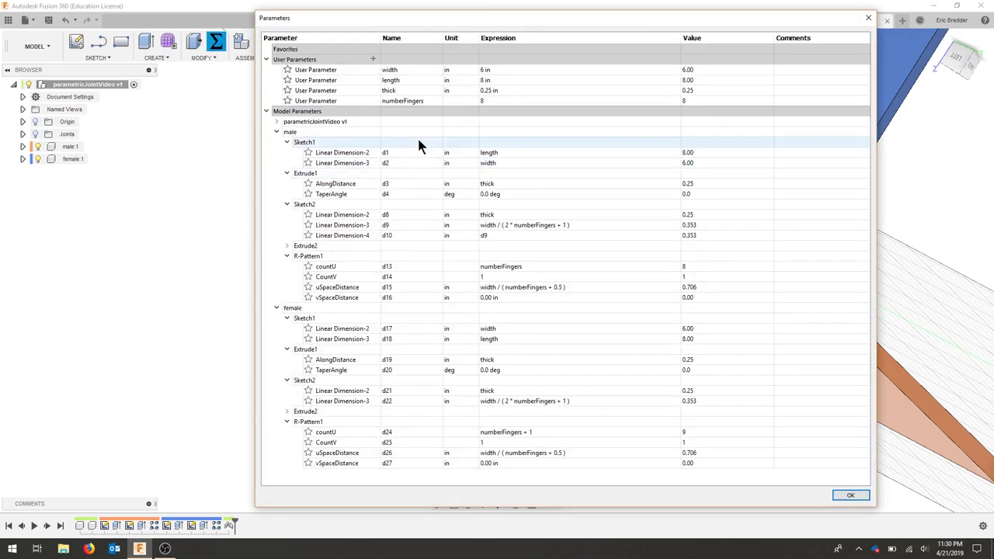
double_click(480, 102)
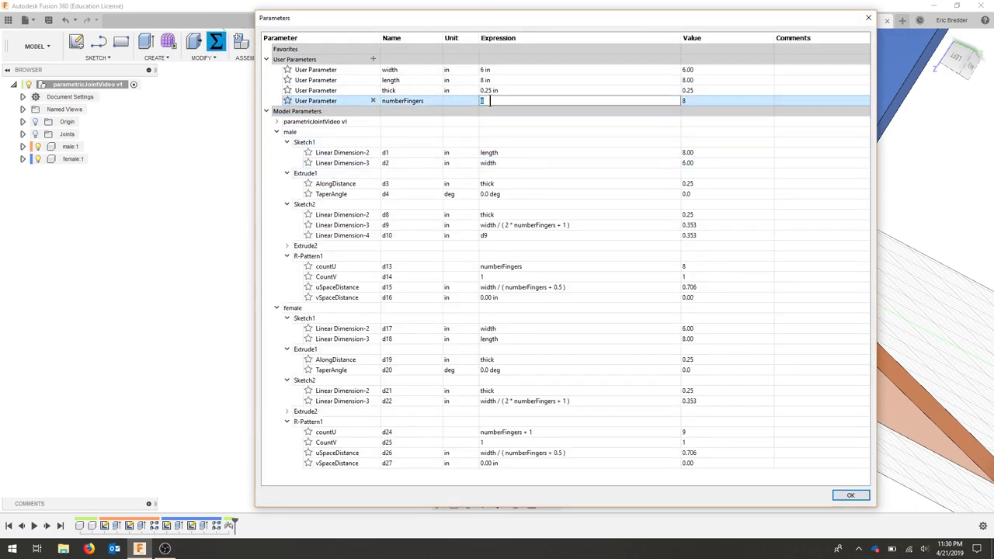
type("14")
left_click(850, 495)
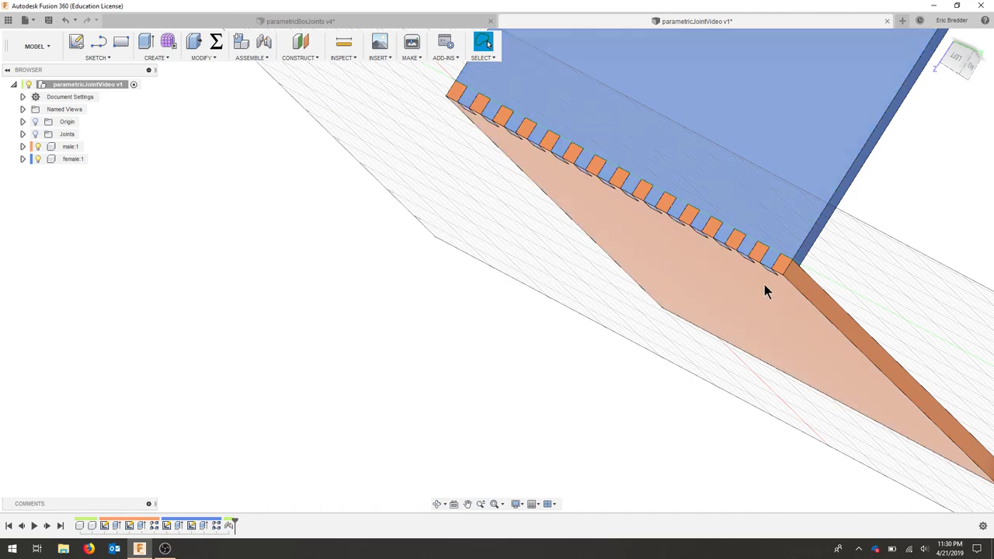
Step: Save the assembled design as a new version with the description User Saved
middle_click_drag(778, 286, 691, 334, "shift")
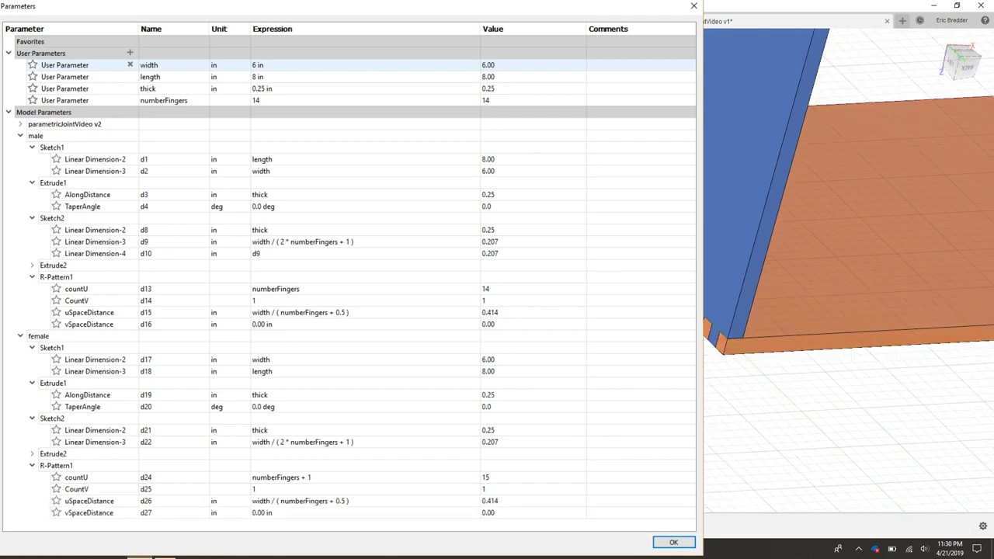
key("ctrl+s")
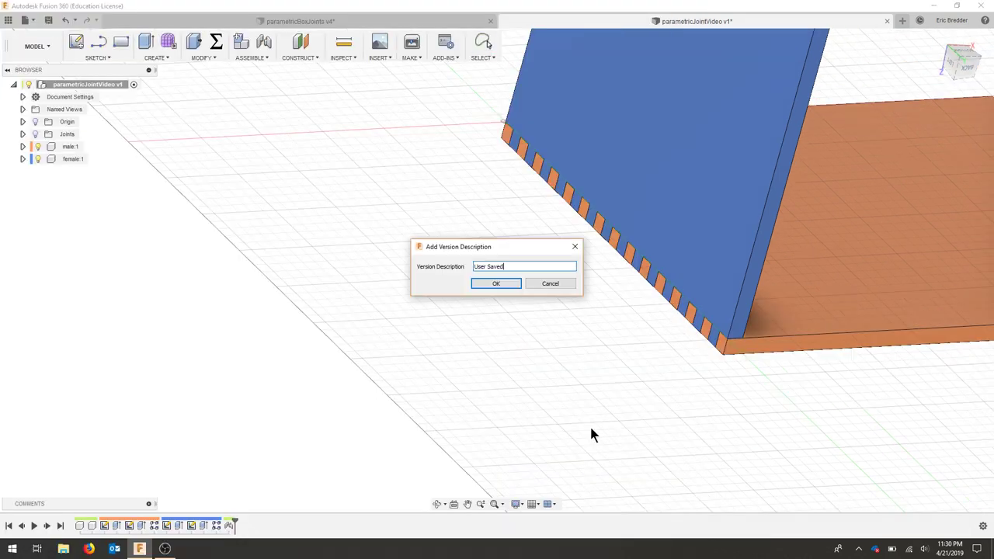
left_click(501, 285)
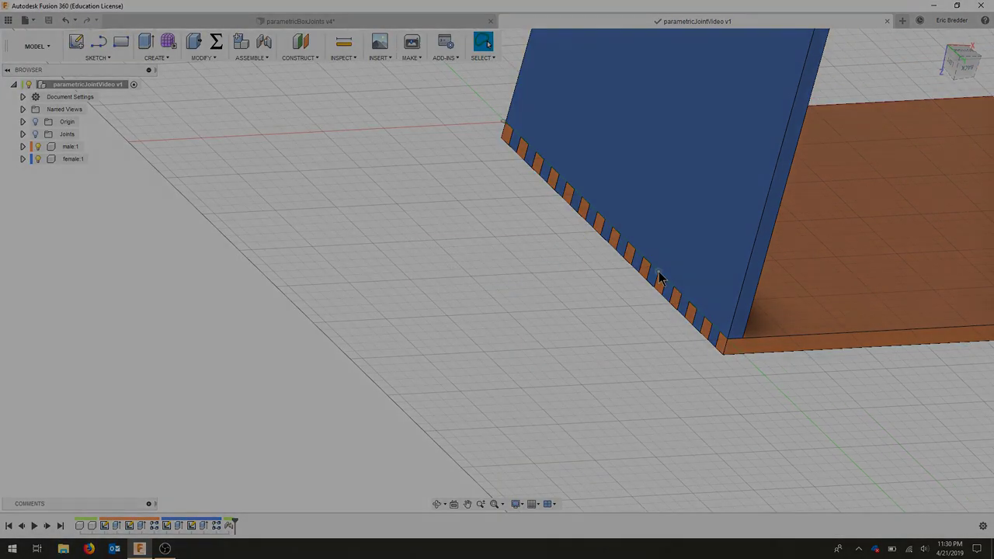